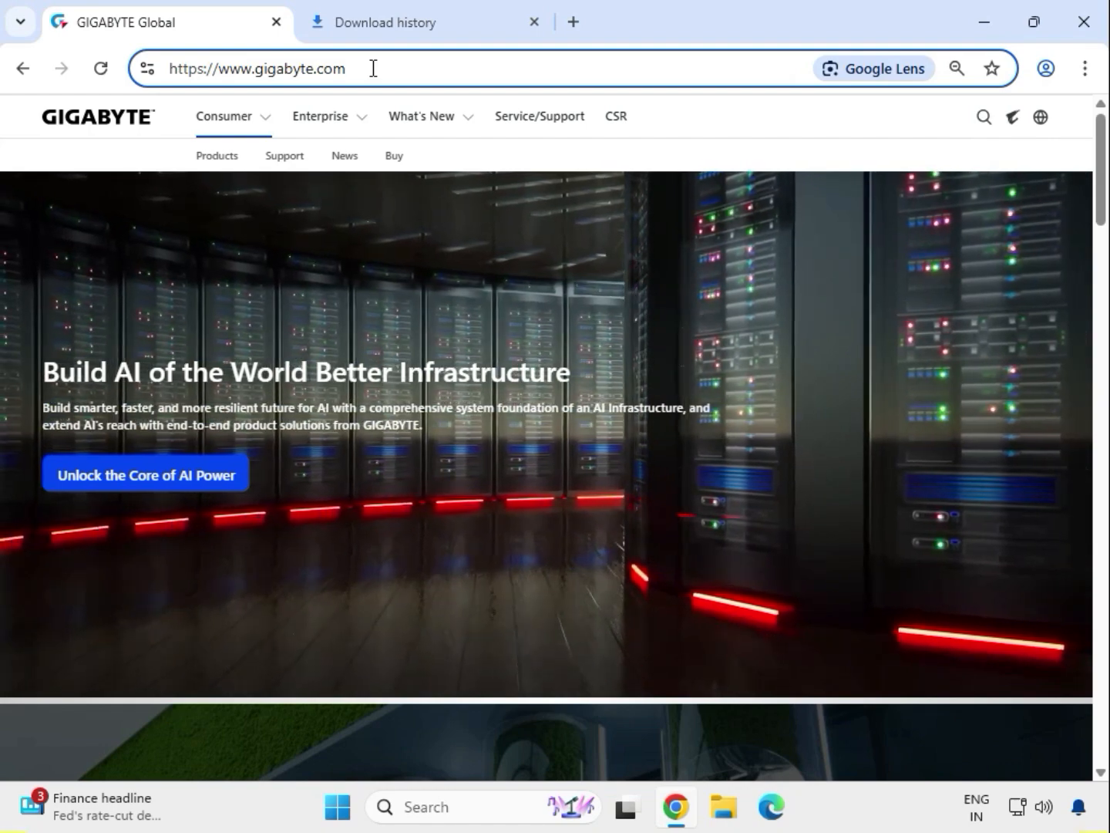
- Search the GIGABYTE website for "Z690 AERO G DDR4"
left_click(818, 116)
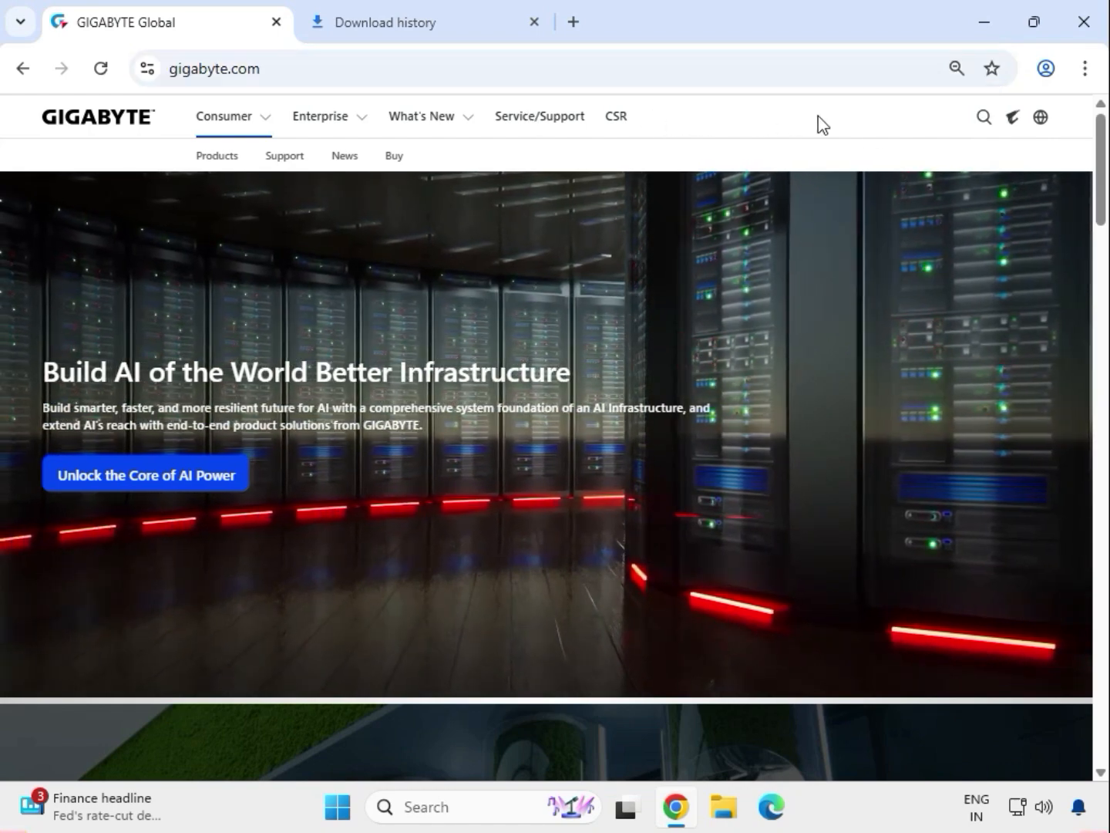
left_click(983, 121)
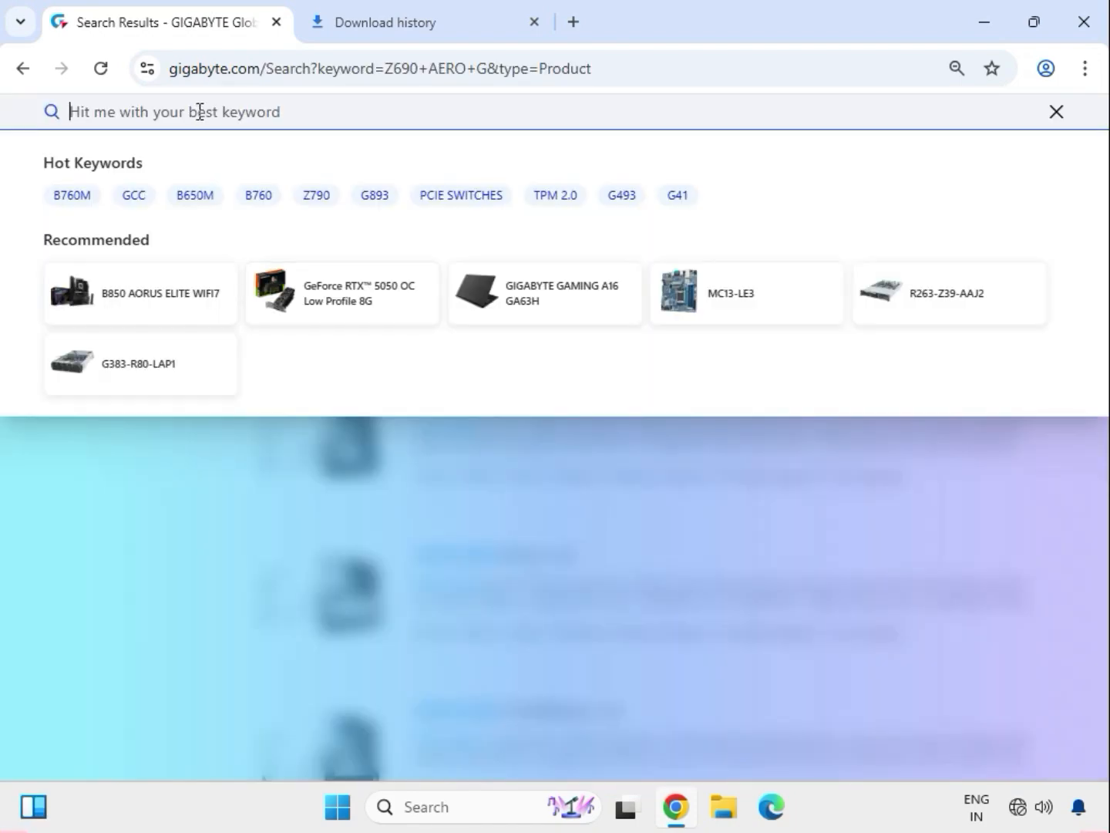
type("Z690 AERO G DDR4")
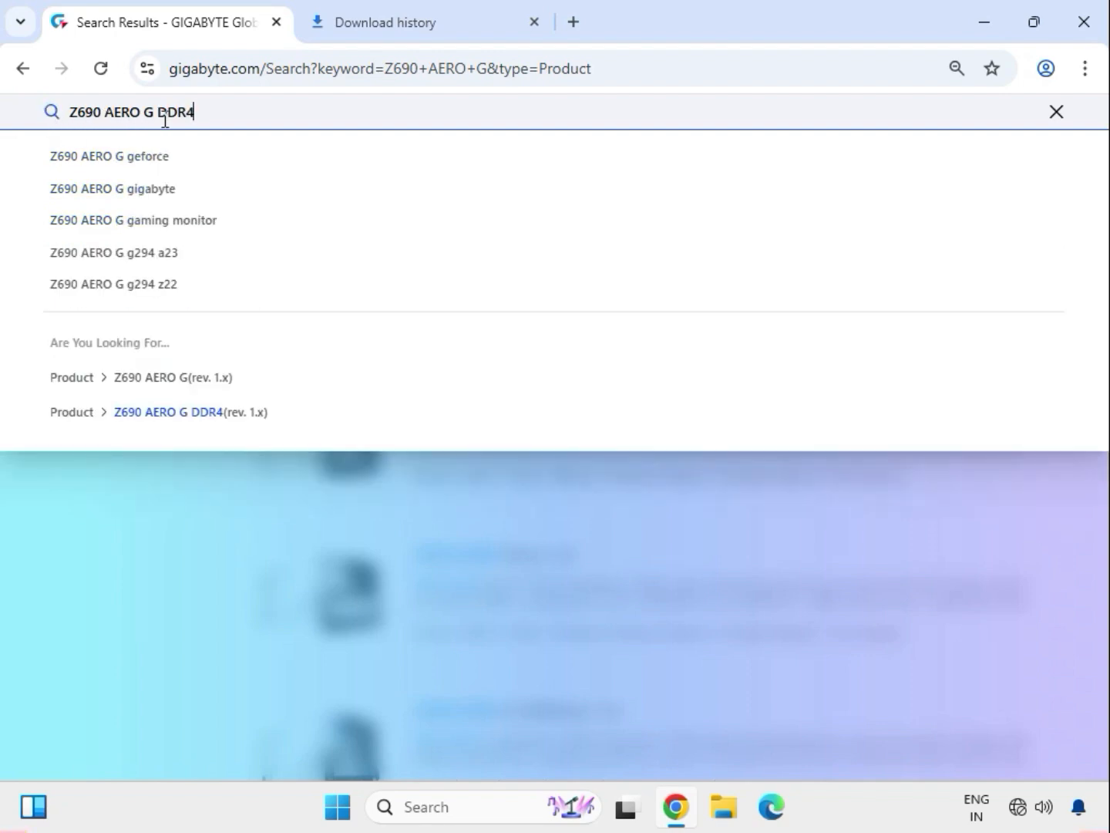
left_click_drag(194, 113, 80, 123)
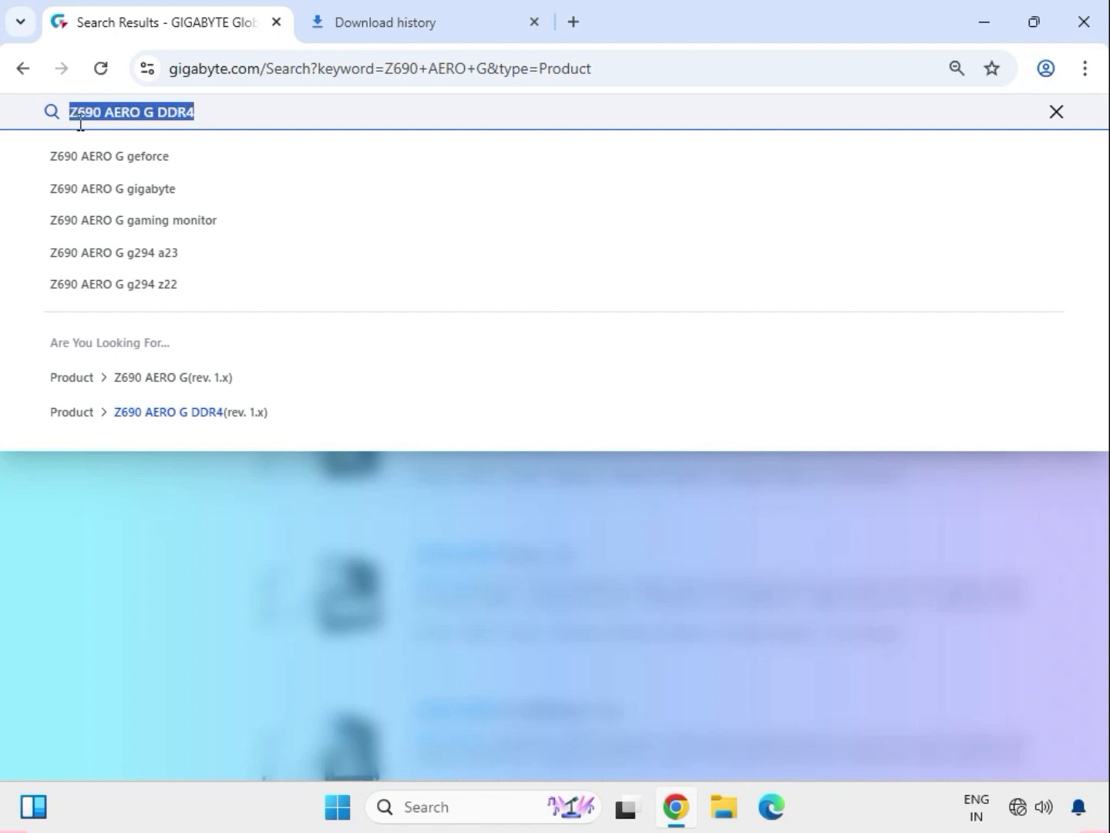
left_click(222, 114)
key("Return")
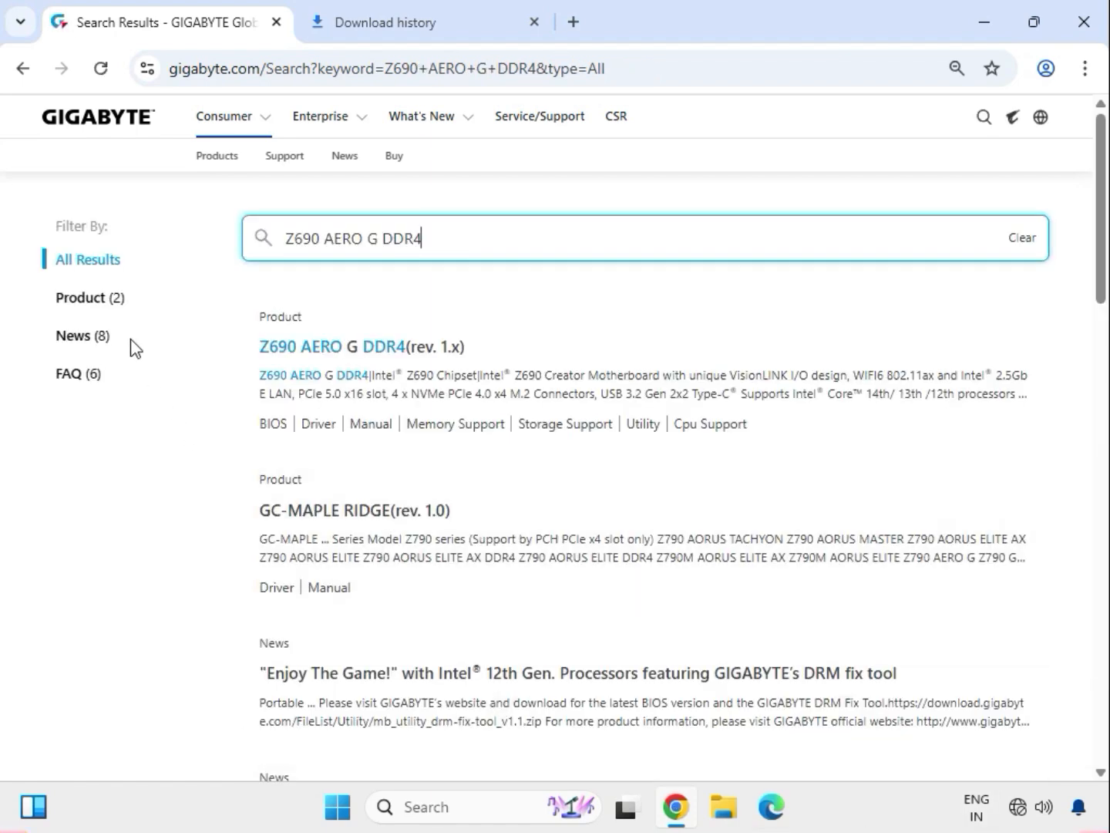
- Filter the search results to products and open the support page of the Z690 AERO G DDR4 (rev. 1.x) motherboard
left_click(116, 297)
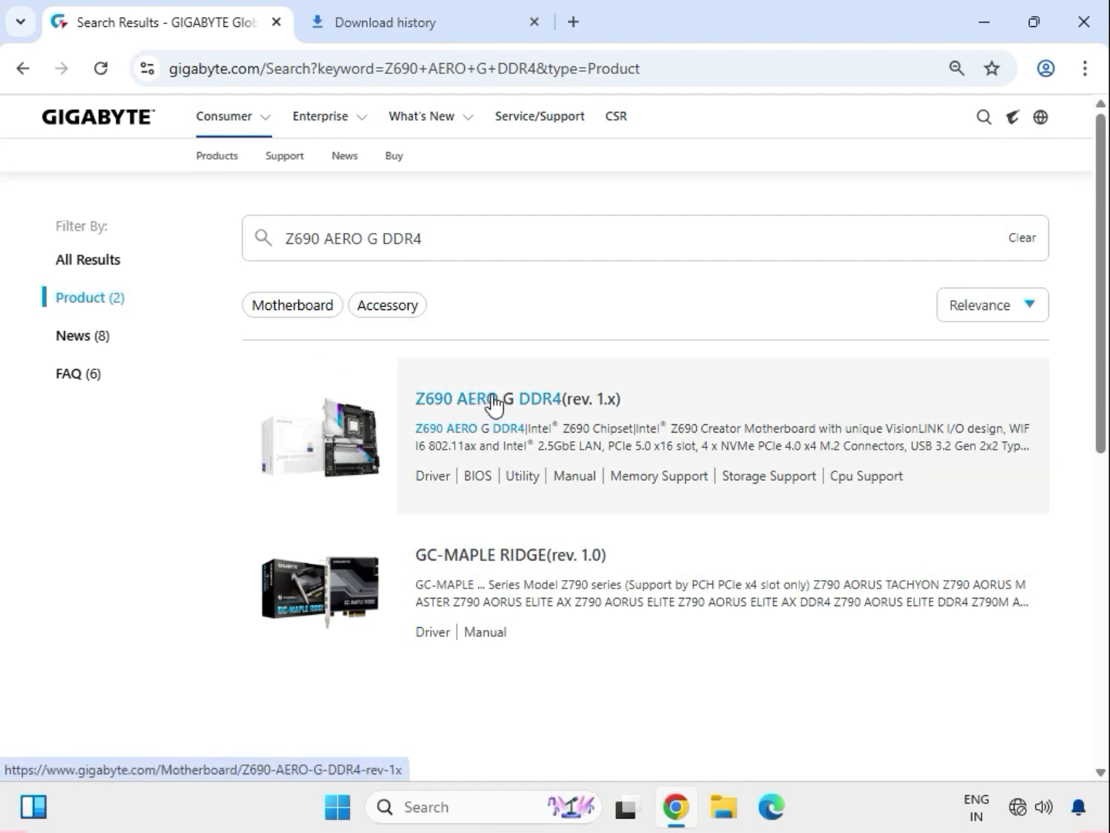
left_click(494, 399)
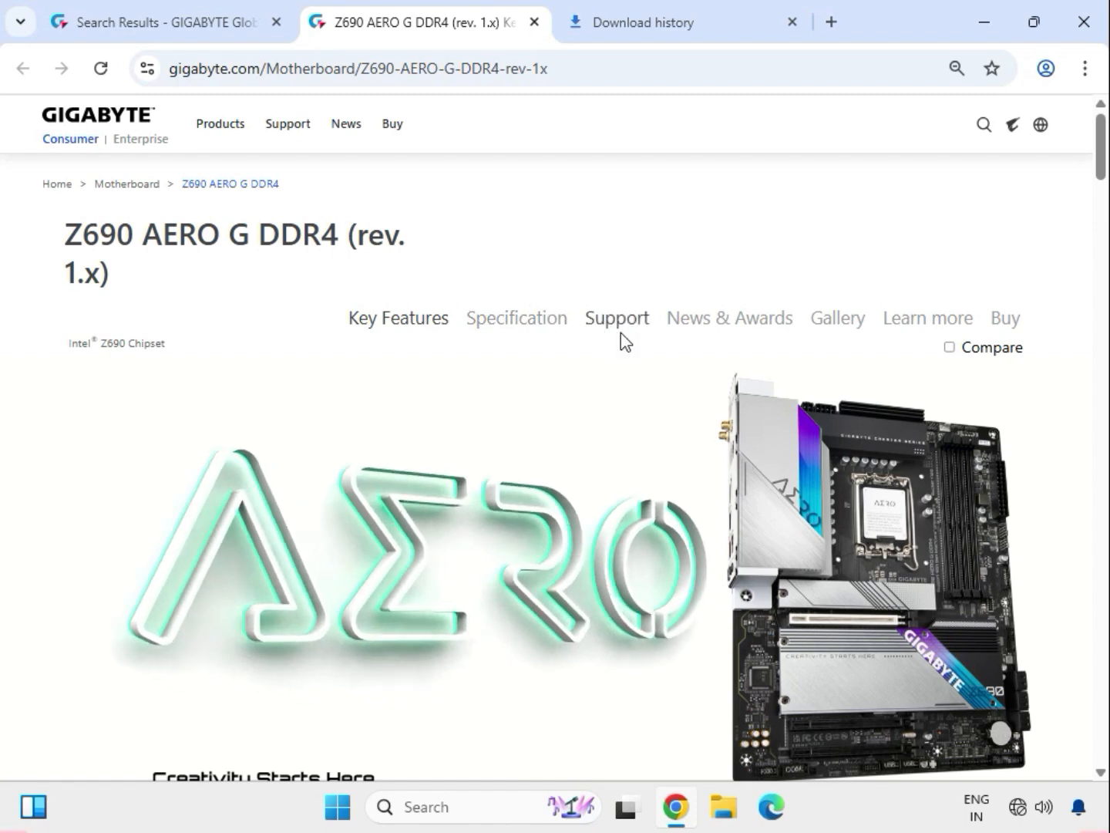
left_click(628, 328)
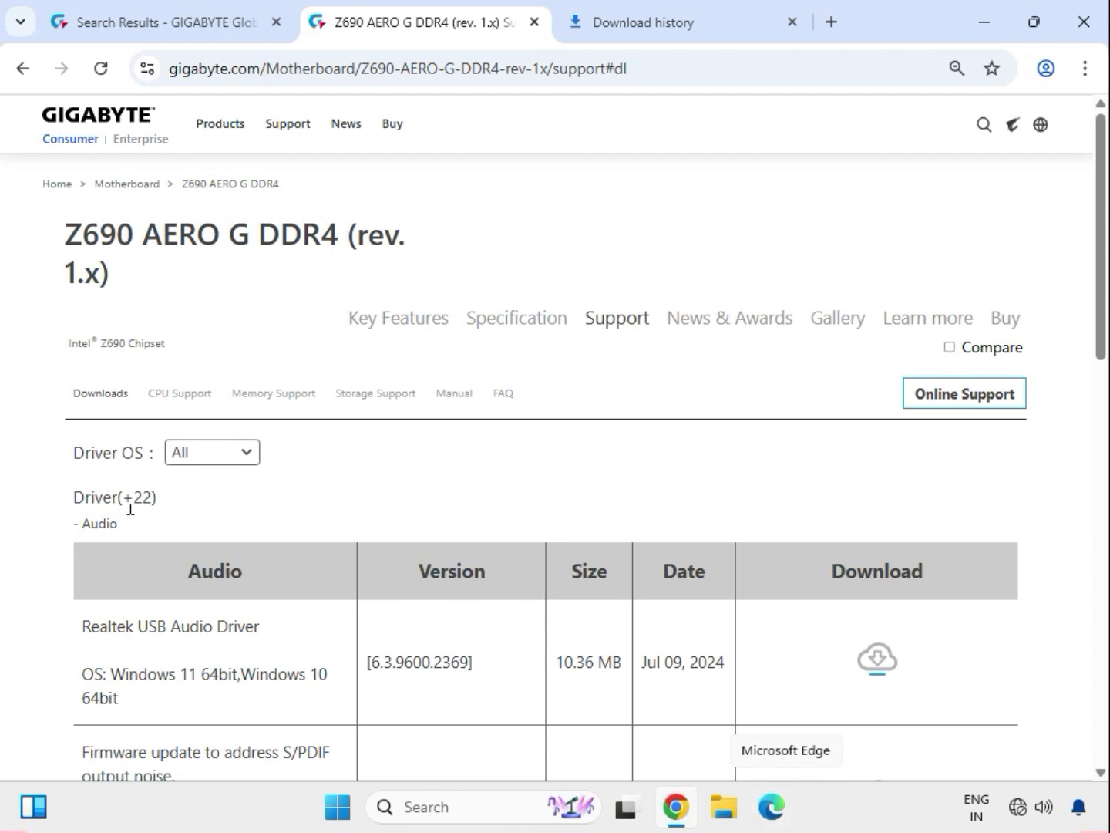
- Set the driver OS to Windows 11 64bit and download the Realtek USB Audio Driver from the Audio category
left_click(247, 453)
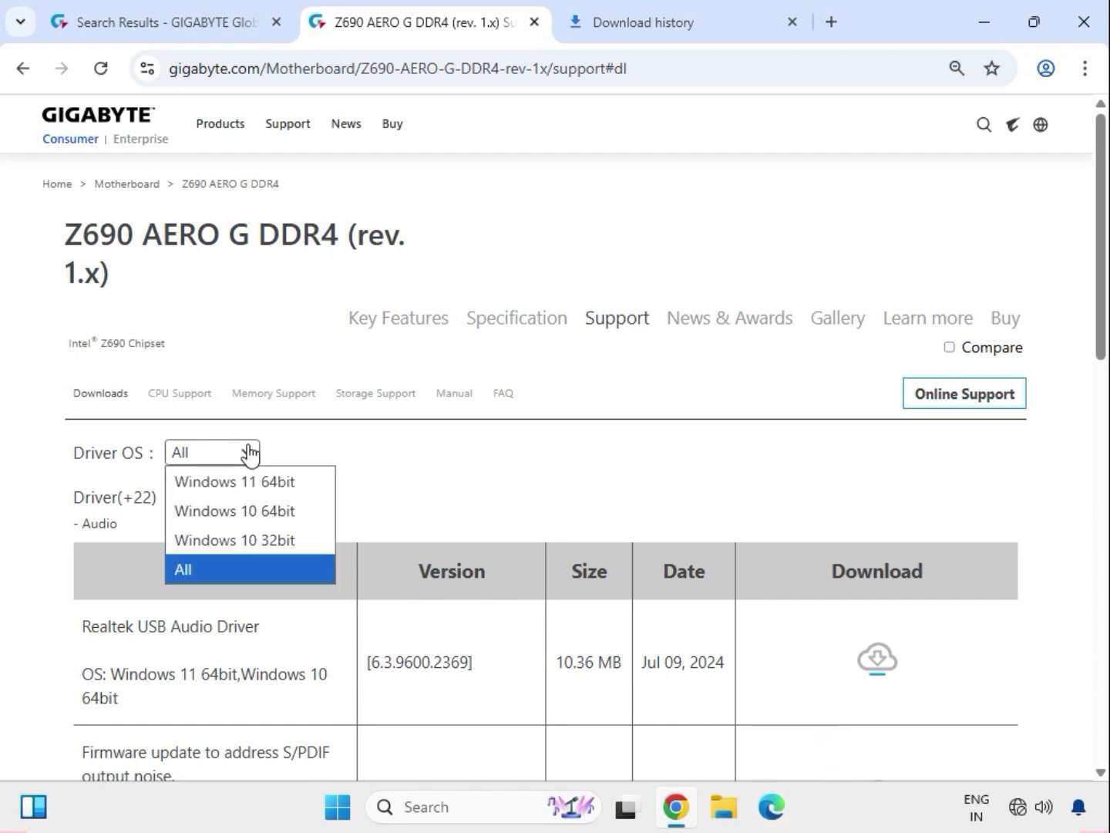
left_click(274, 491)
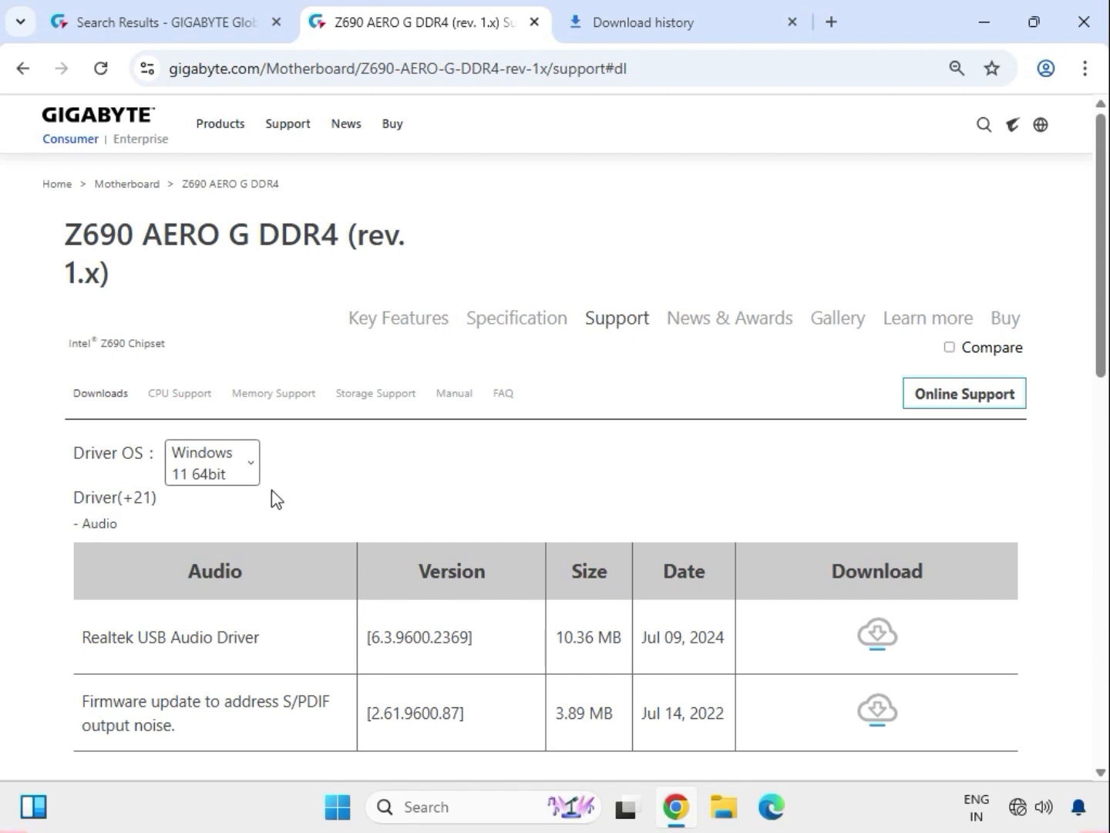
double_click(105, 524)
left_click_drag(117, 640, 278, 662)
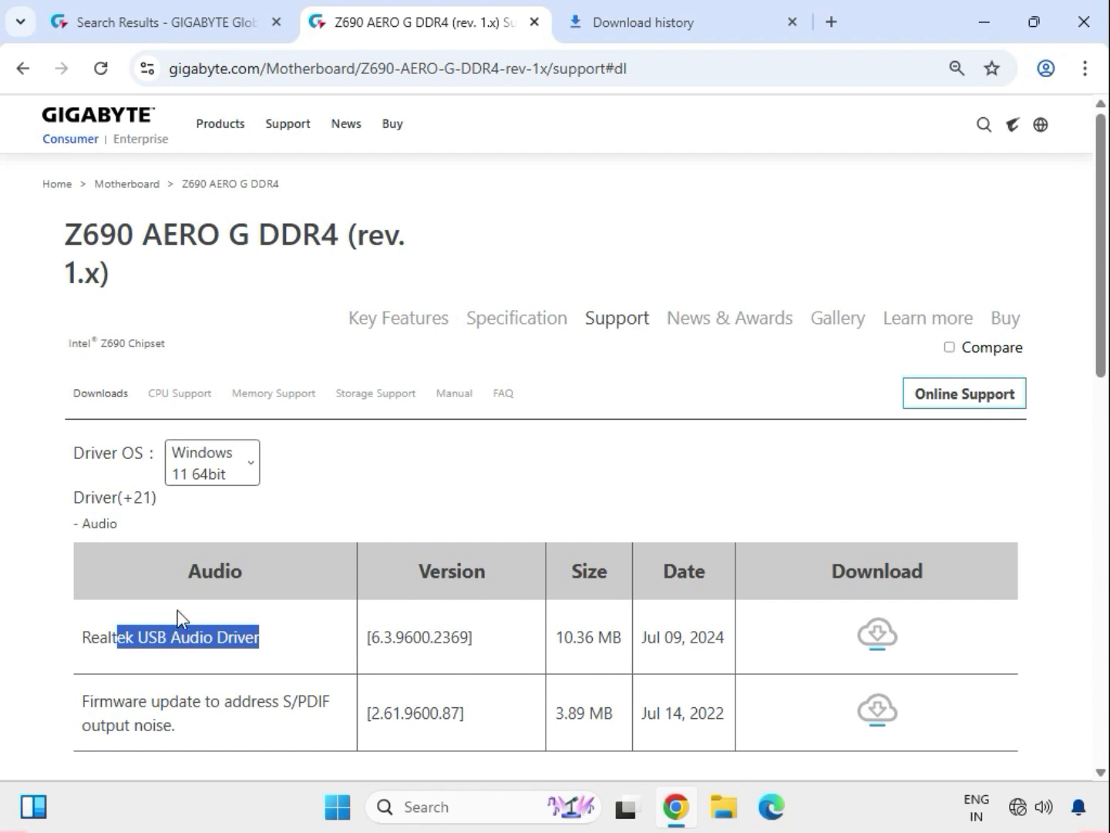
left_click(205, 639)
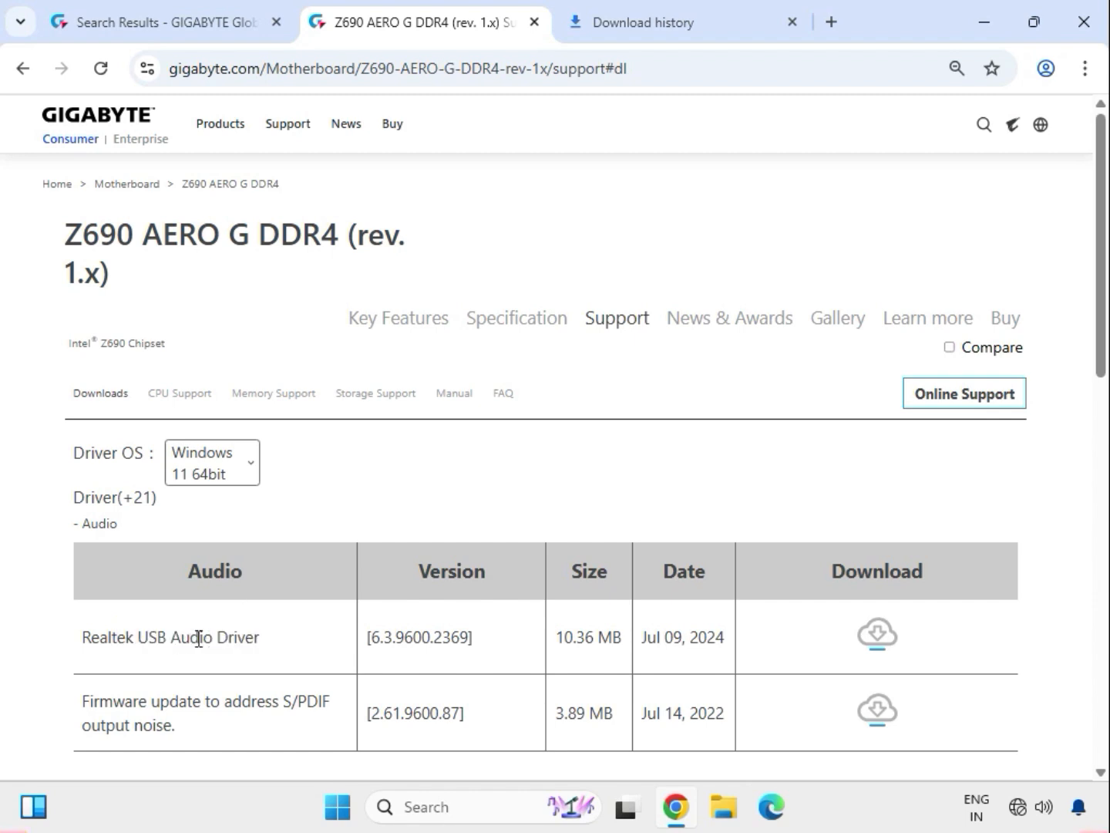
left_click_drag(197, 638, 504, 626)
left_click(878, 635)
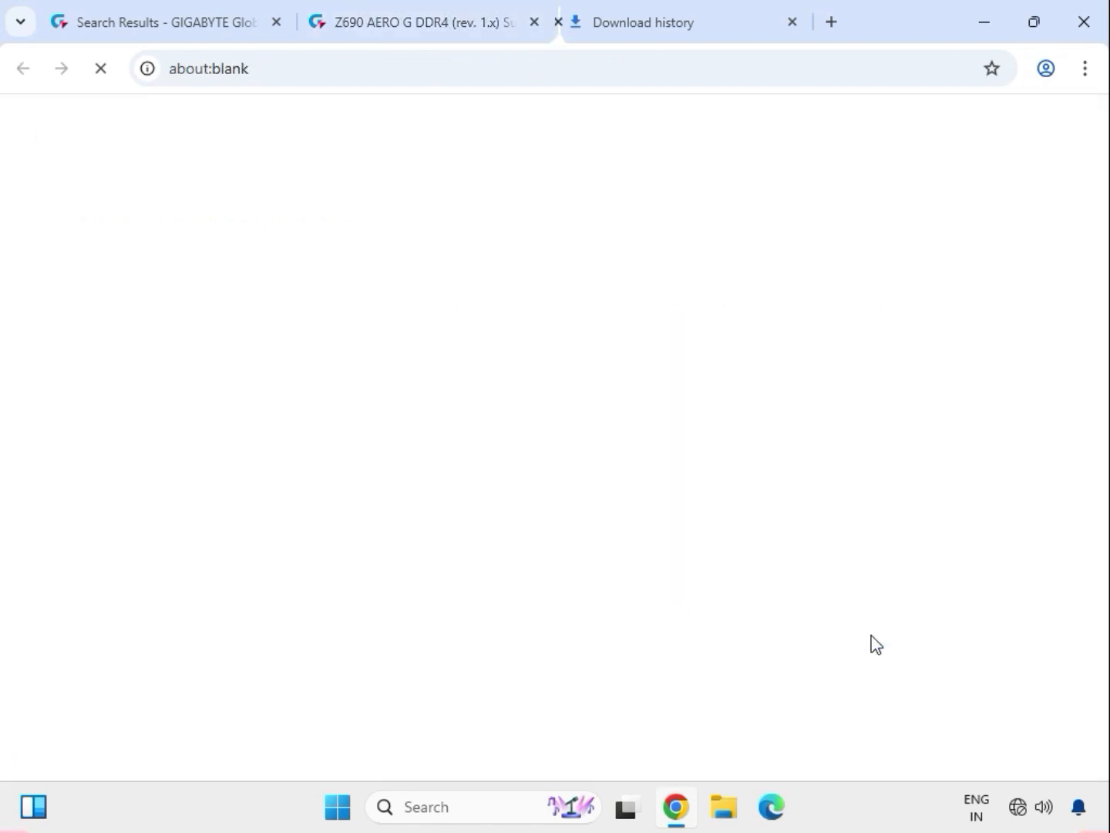
- Expand the Chipset category and check the recent downloads for the Realtek audio driver package
scroll(463, 601, "down", 1)
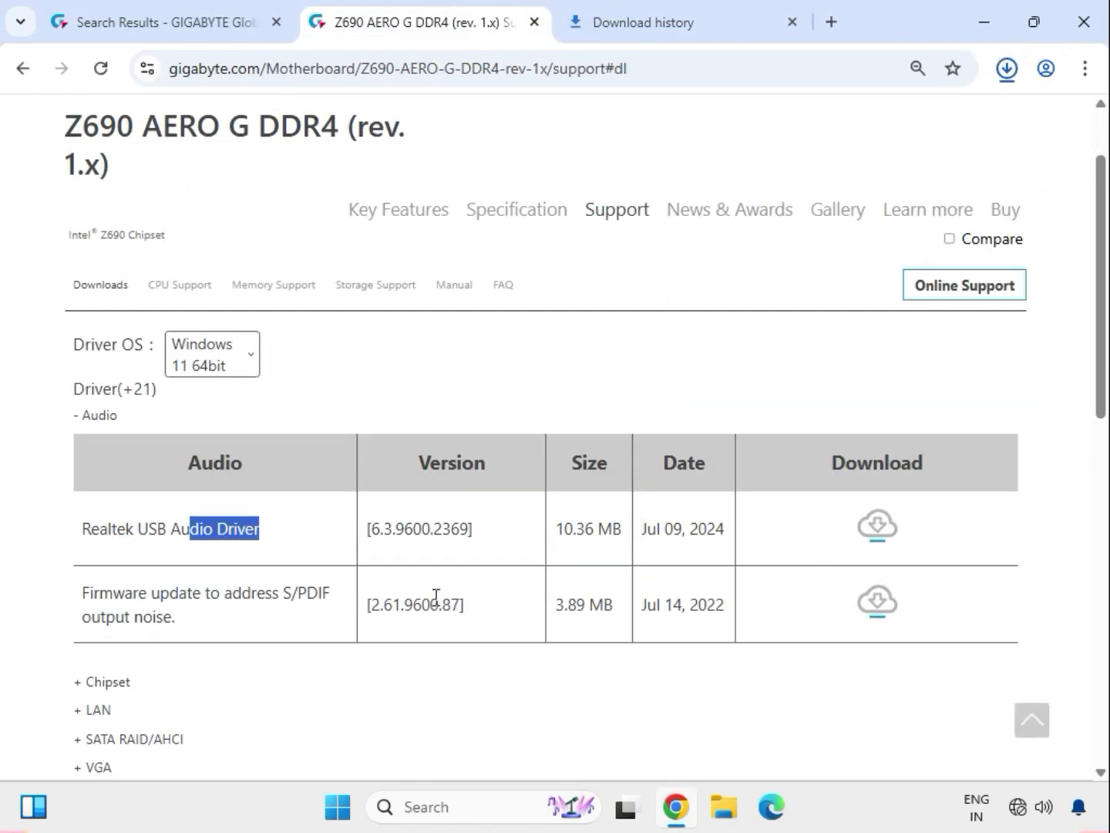
left_click(122, 683)
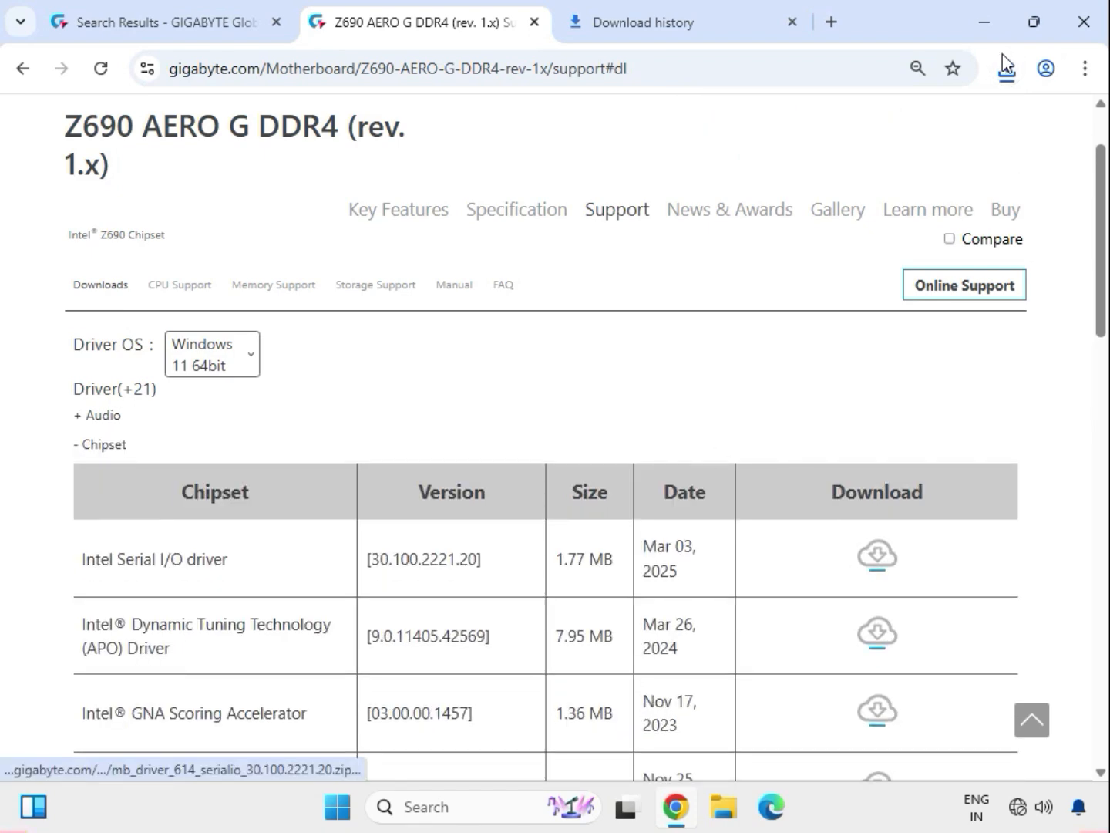
left_click(1006, 73)
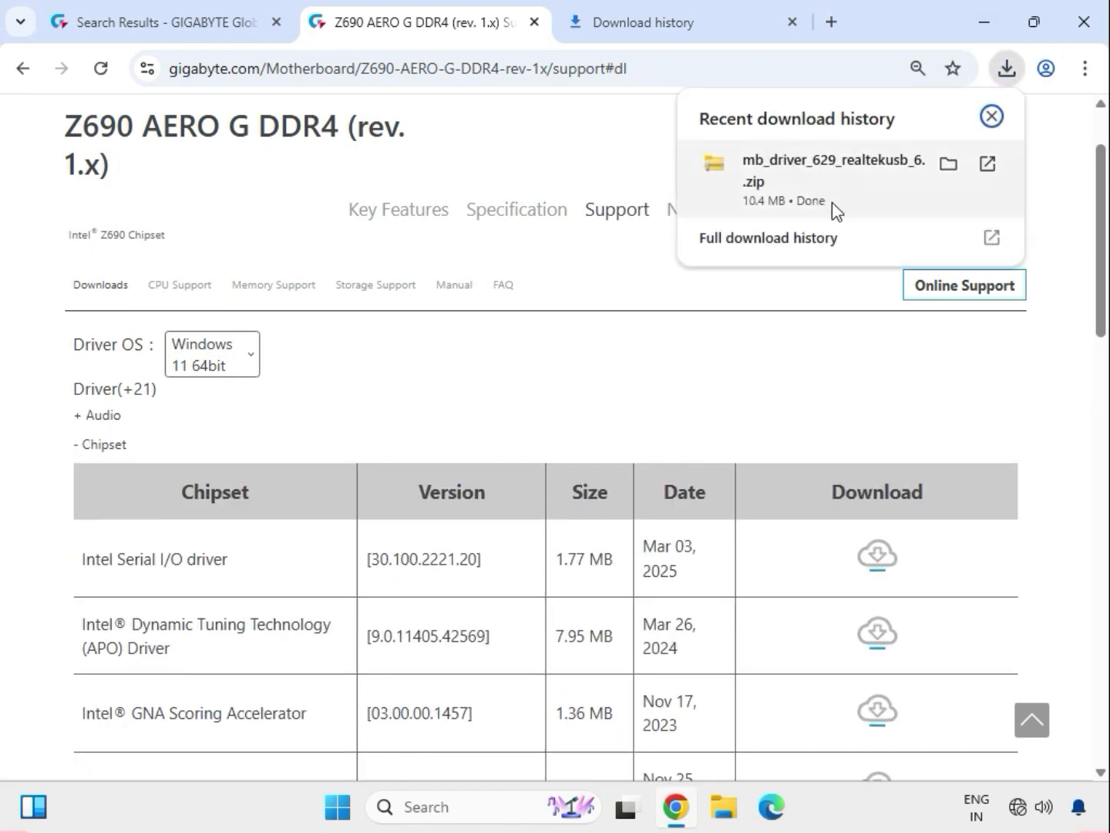
left_click(545, 408)
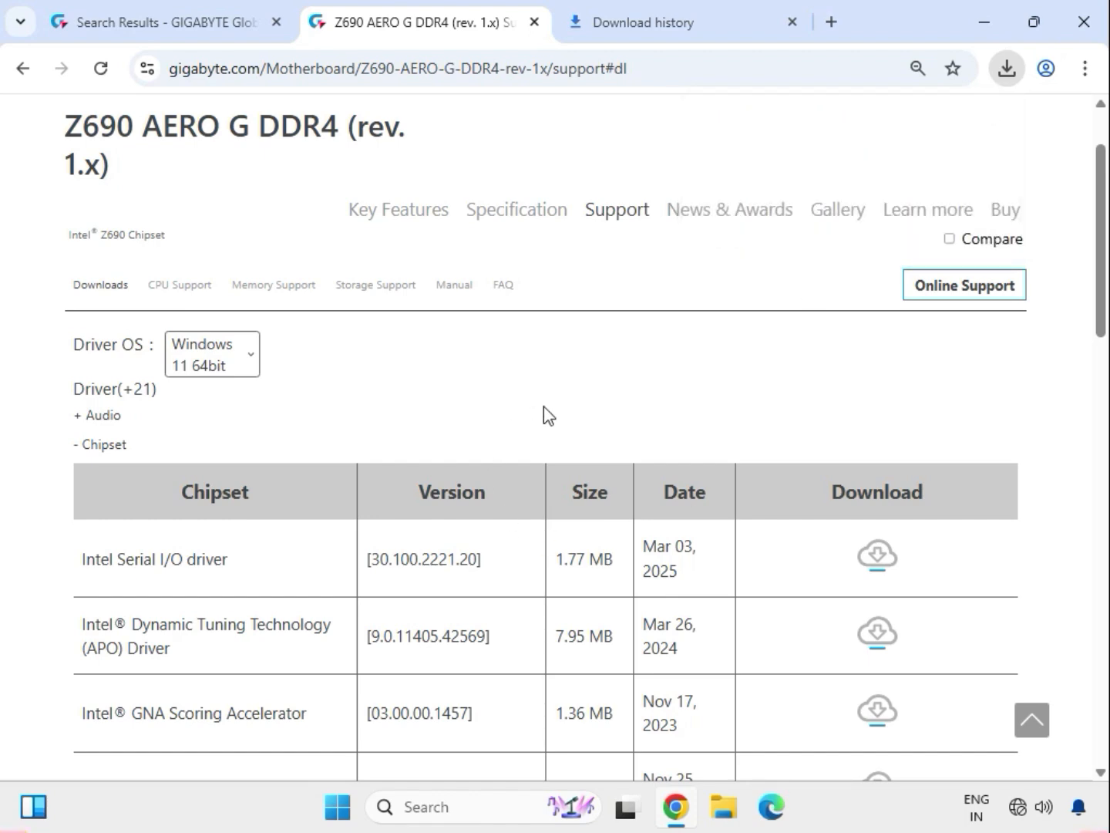
- Download the Intel Serial I/O driver dated Mar 03, 2025 from the Chipset category
scroll(420, 621, "down", 5)
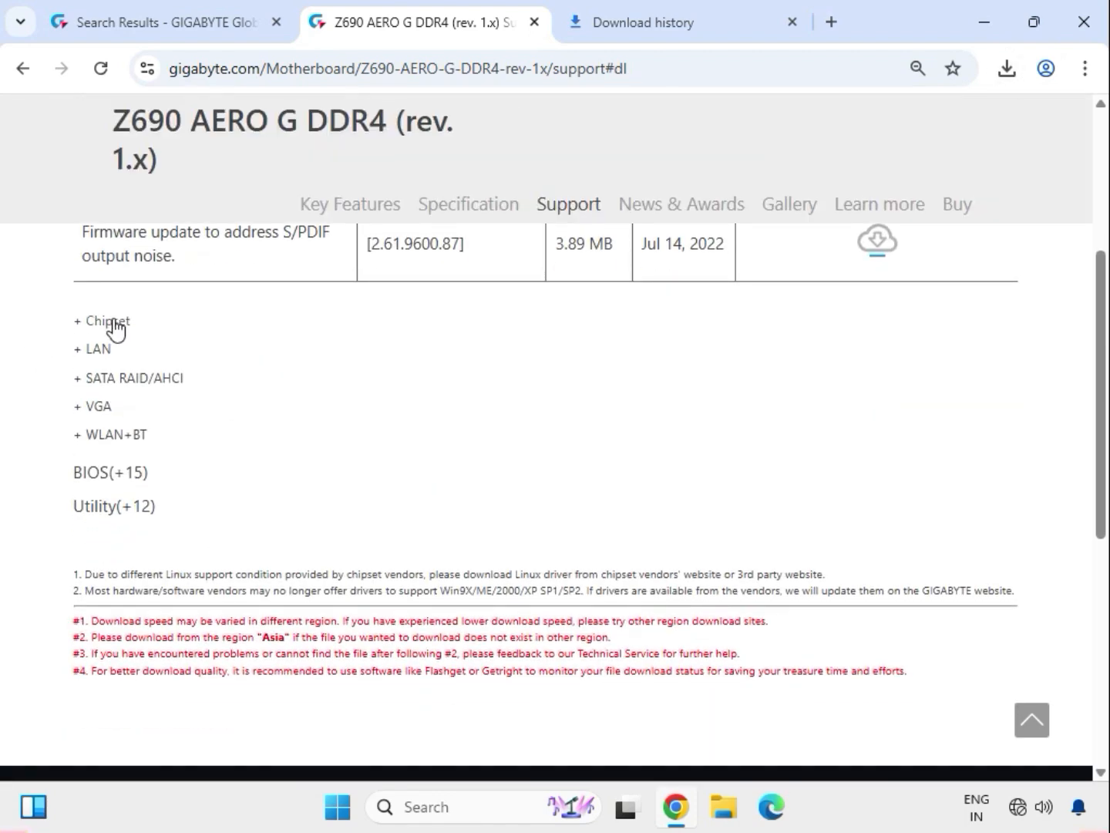
left_click(109, 323)
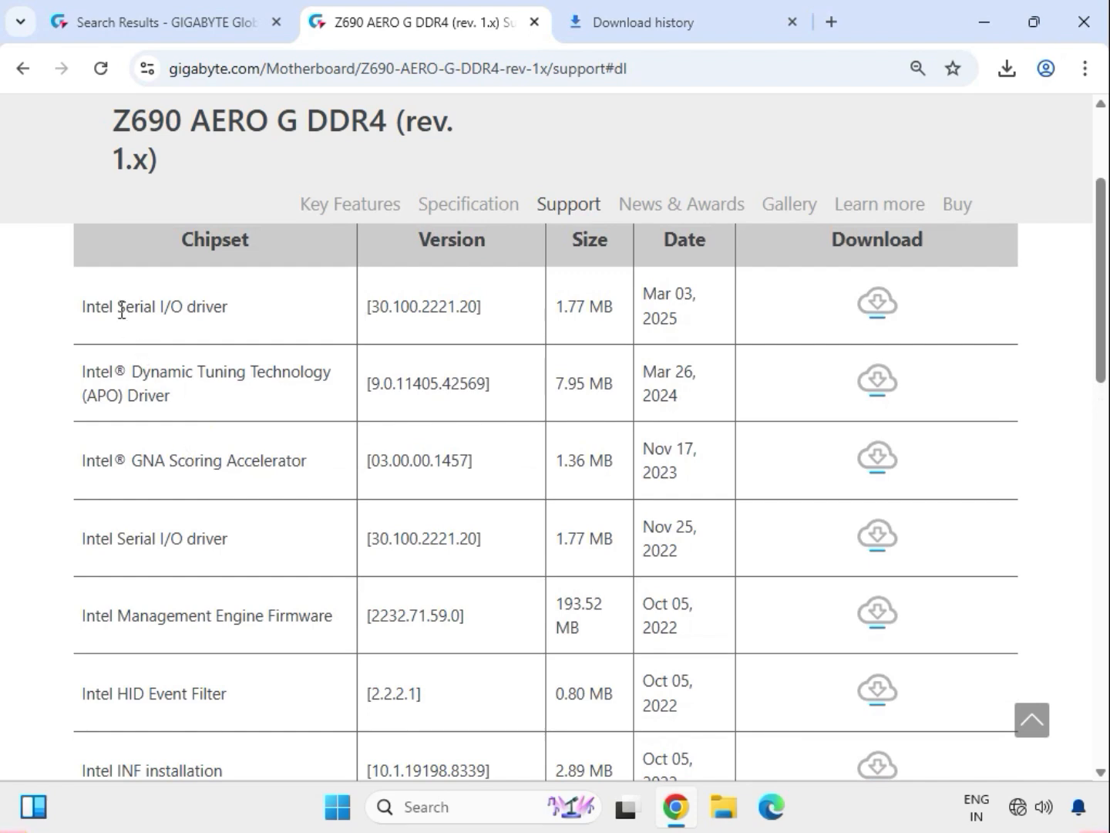
left_click_drag(120, 307, 234, 319)
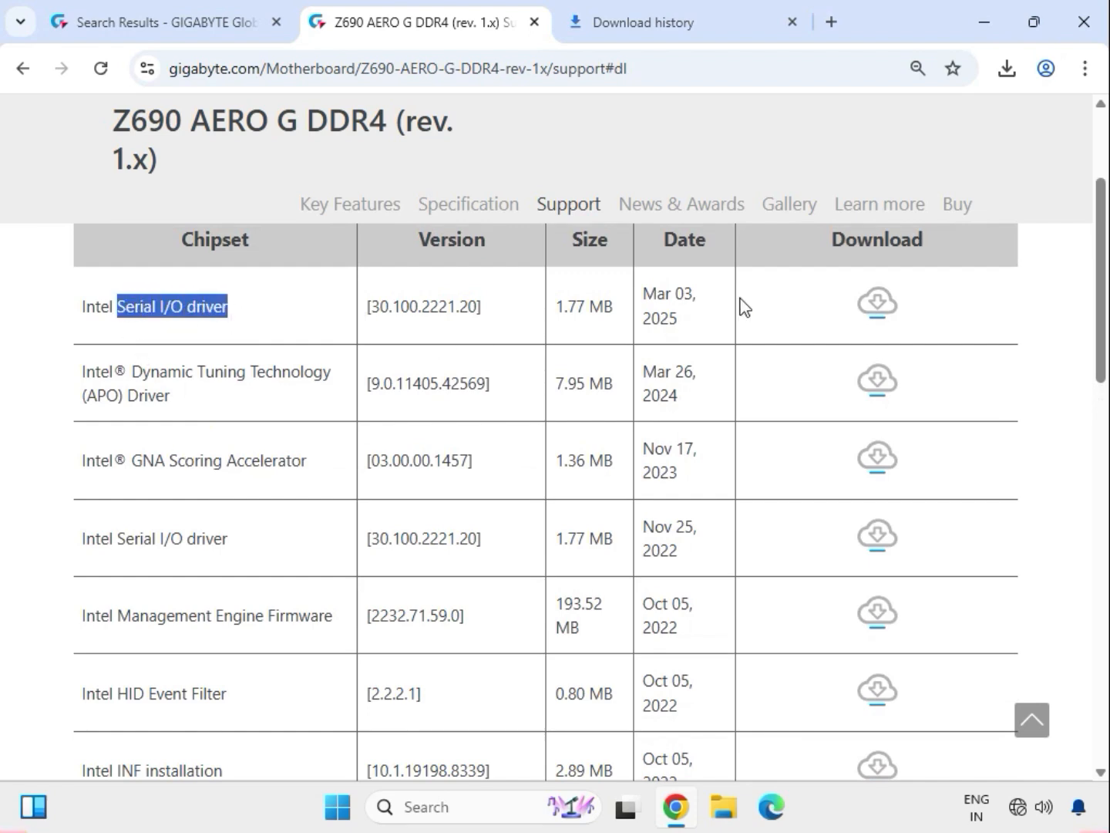
left_click(884, 310)
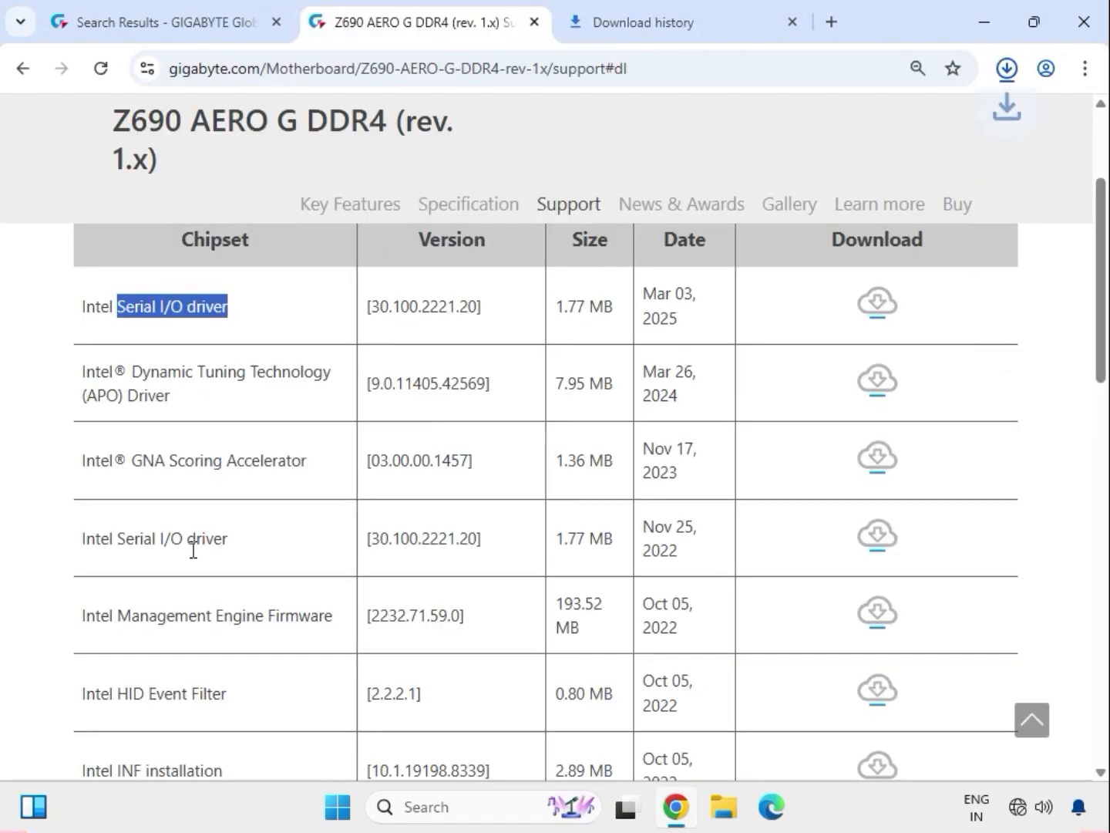
- Download the Intel INF installation package, version 10.1.19198.8339, from the Chipset category
scroll(202, 626, "down", 1)
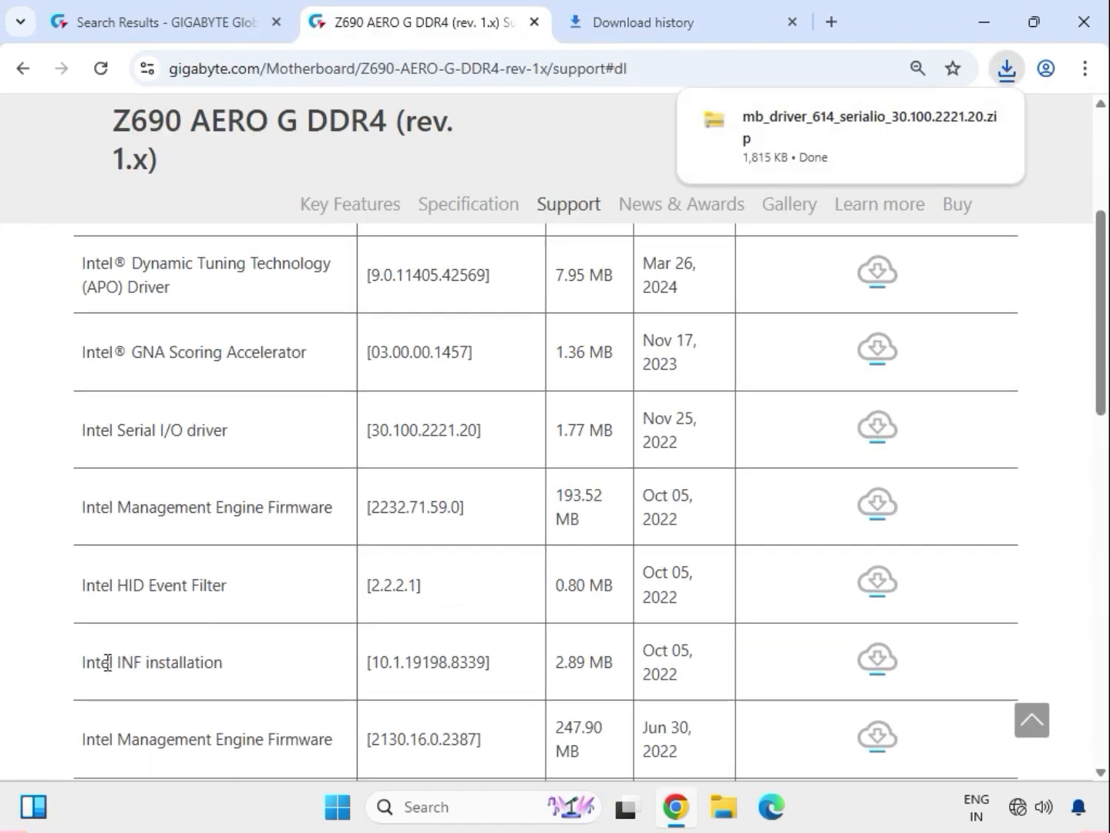
left_click_drag(120, 665, 243, 671)
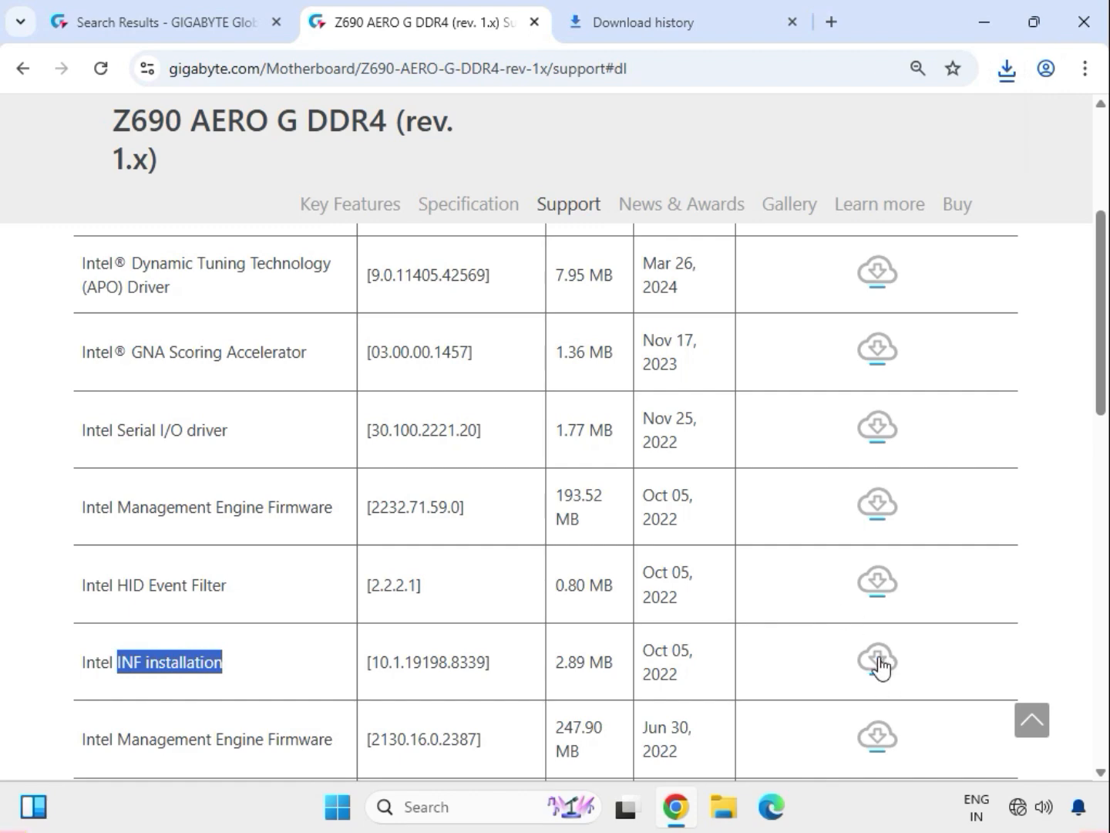
left_click(881, 663)
- Expand the LAN category and download the Intel i225 & i226 LAN driver, version 2.1.5.4
scroll(590, 577, "down", 2)
scroll(590, 576, "down", 3)
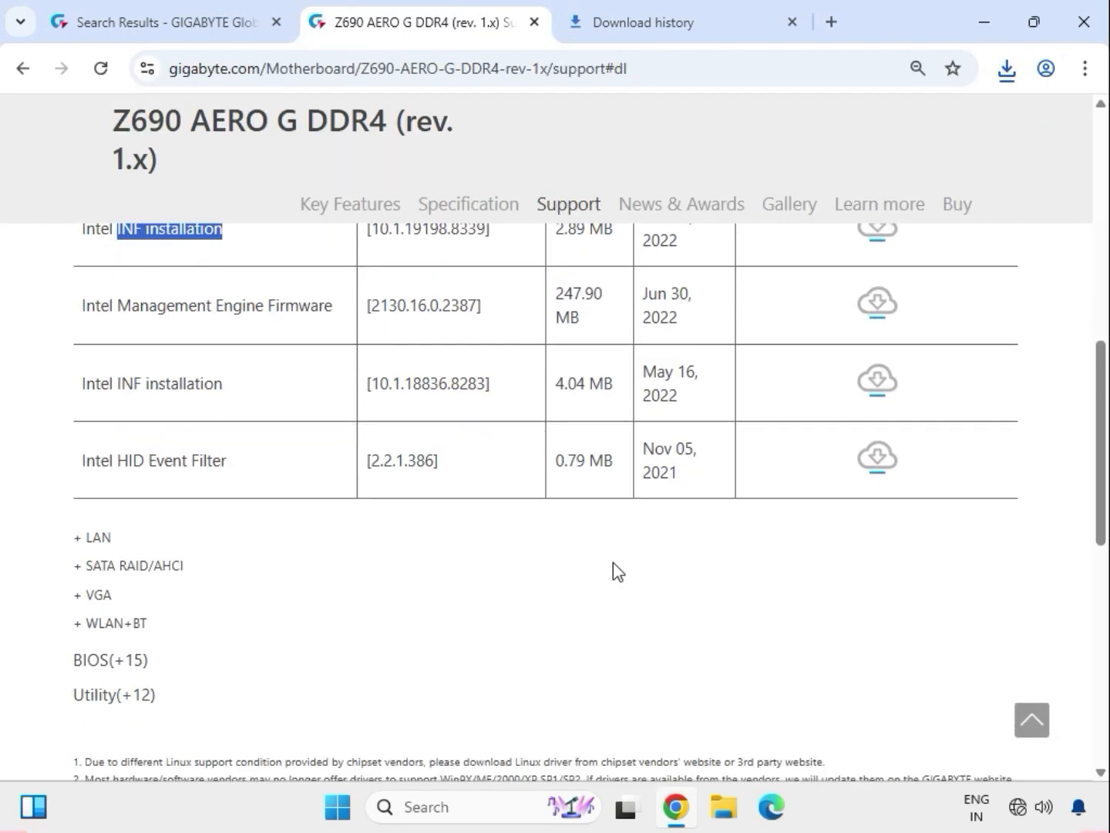
left_click(104, 539)
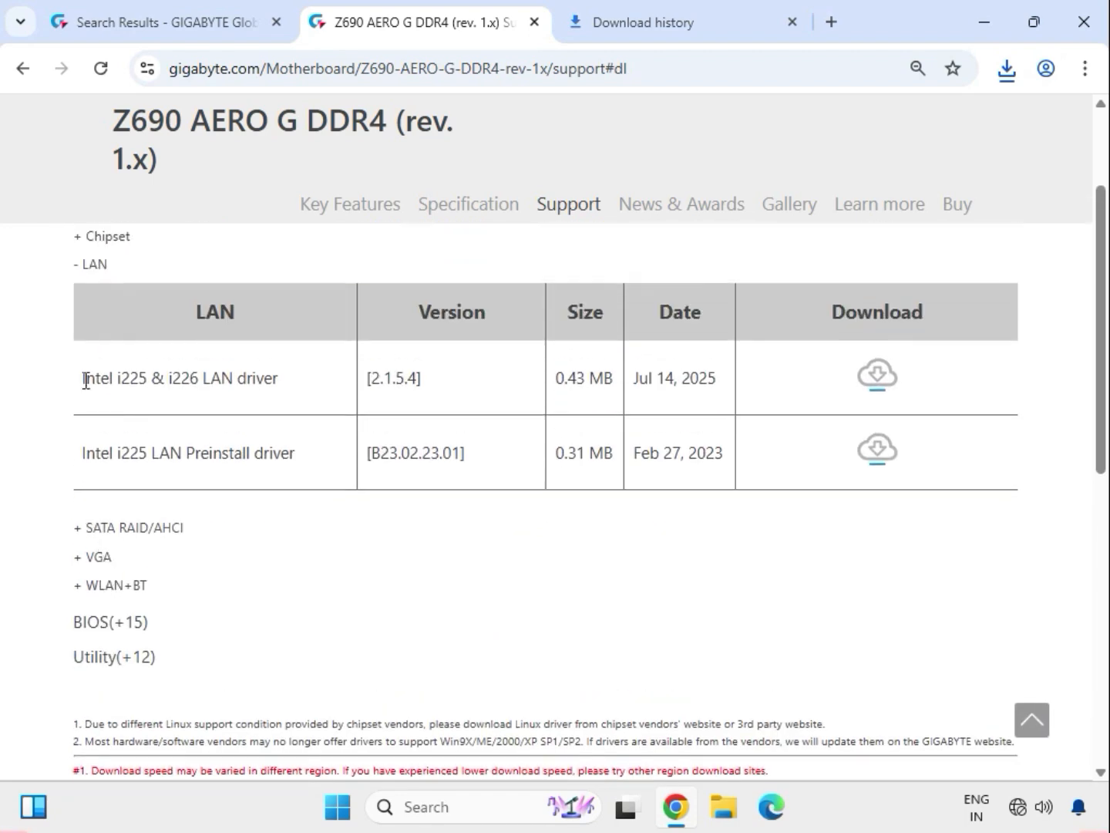
left_click_drag(82, 378, 291, 394)
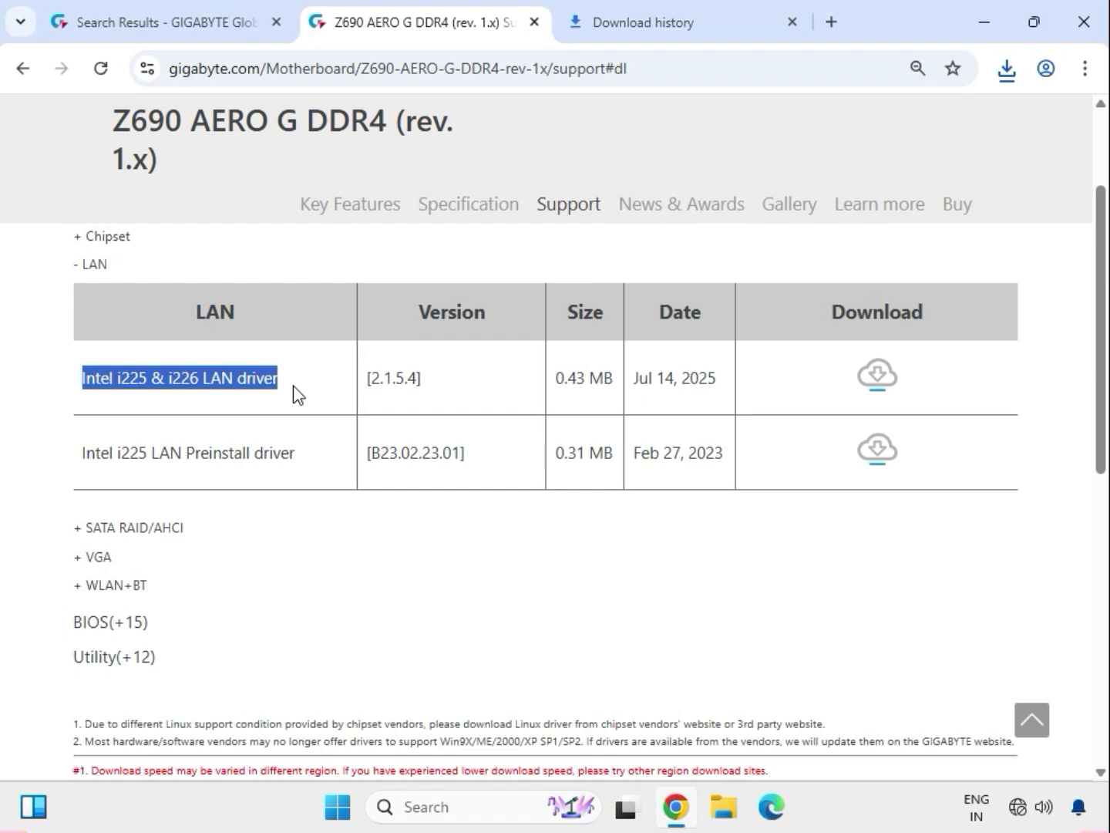
left_click(879, 378)
- Download the Intel Graphic Driver, version 32.0.101.5542, from the VGA category
left_click_drag(115, 554, 252, 552)
left_click(85, 552)
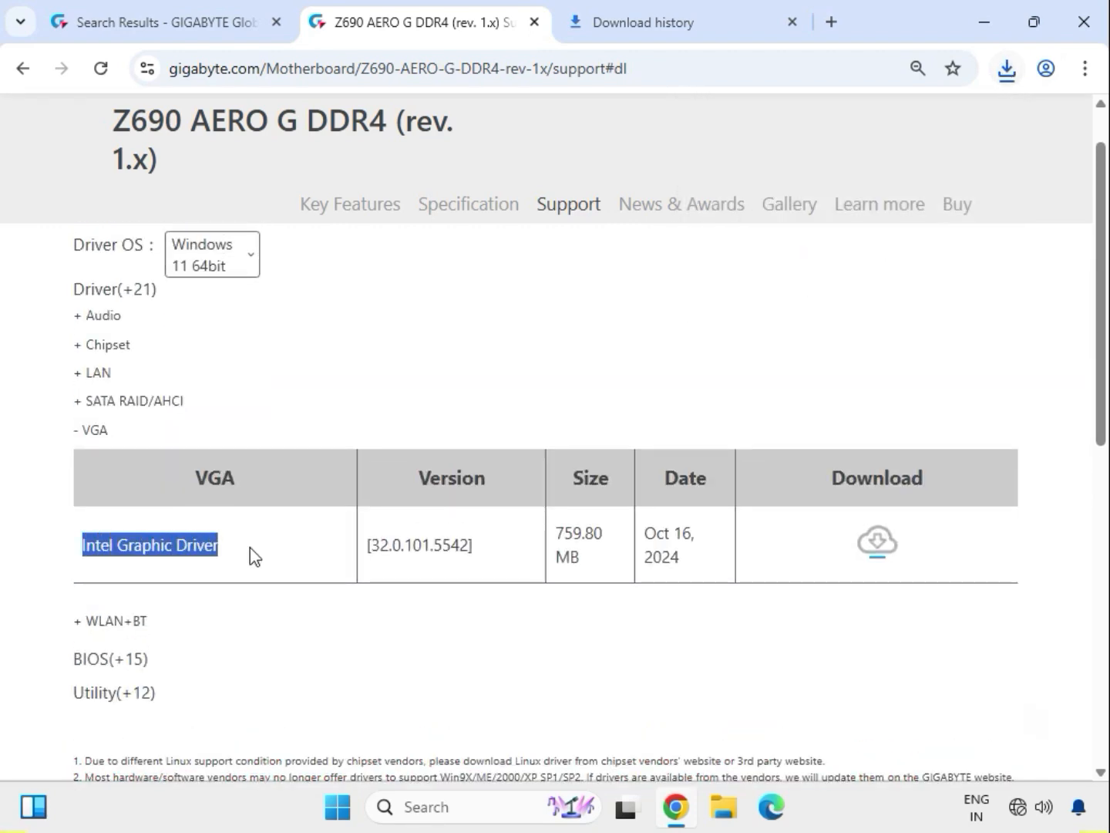
left_click(886, 556)
- Expand the WLAN+BT category and download the Intel Bluetooth Driver, version 22.170.0.2
left_click_drag(154, 625, 80, 632)
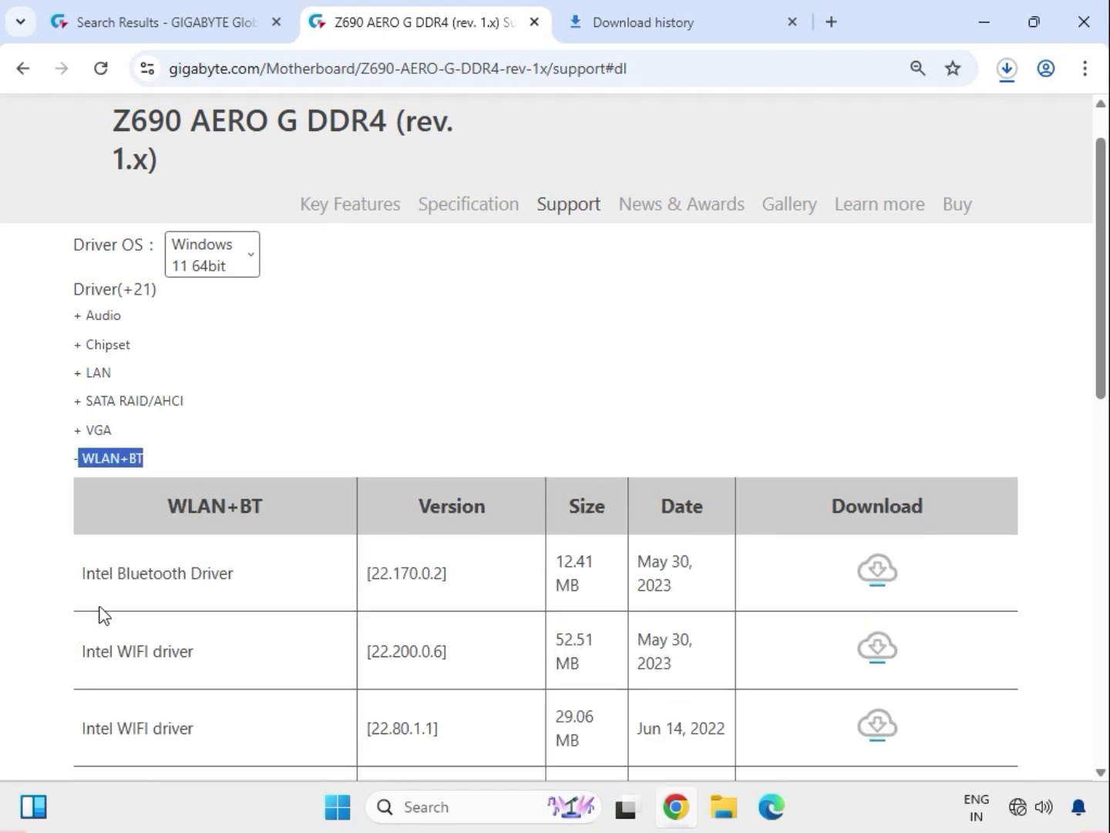
left_click_drag(101, 572, 266, 584)
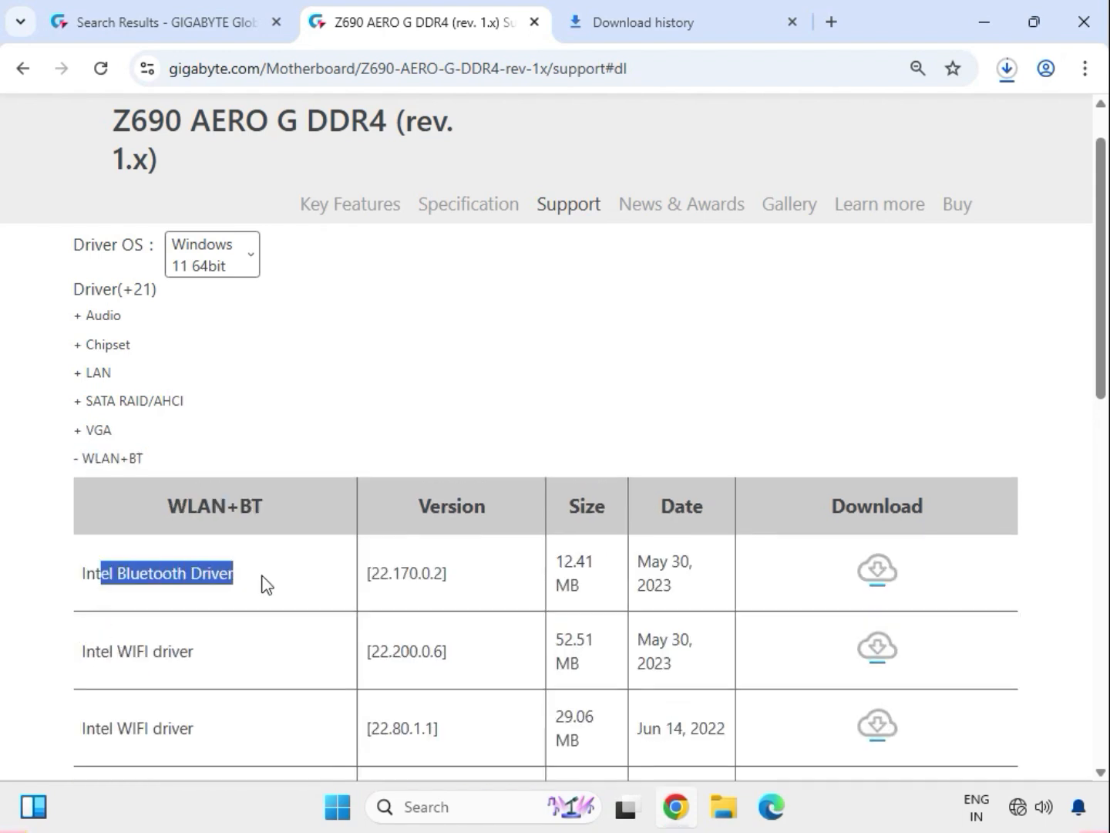
left_click(880, 569)
- Download the Intel WIFI driver, version 22.200.0.6, from the WLAN+BT category
left_click_drag(120, 656, 229, 661)
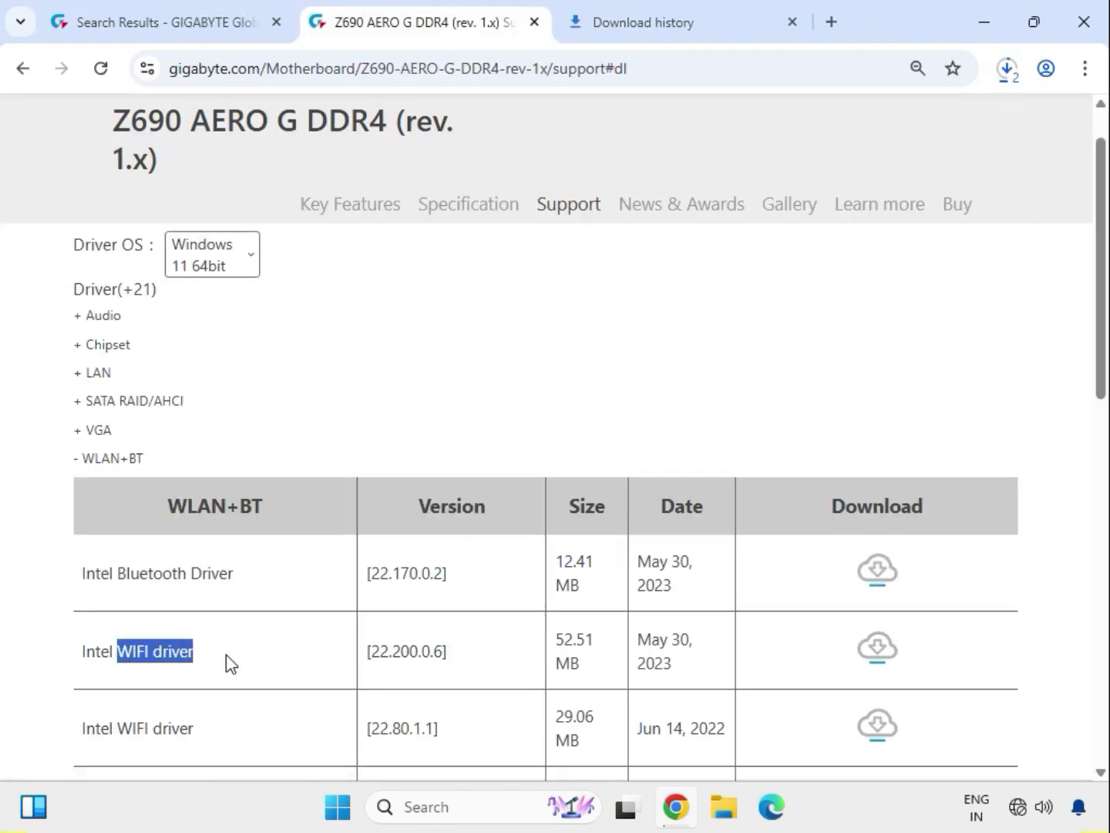
left_click(874, 655)
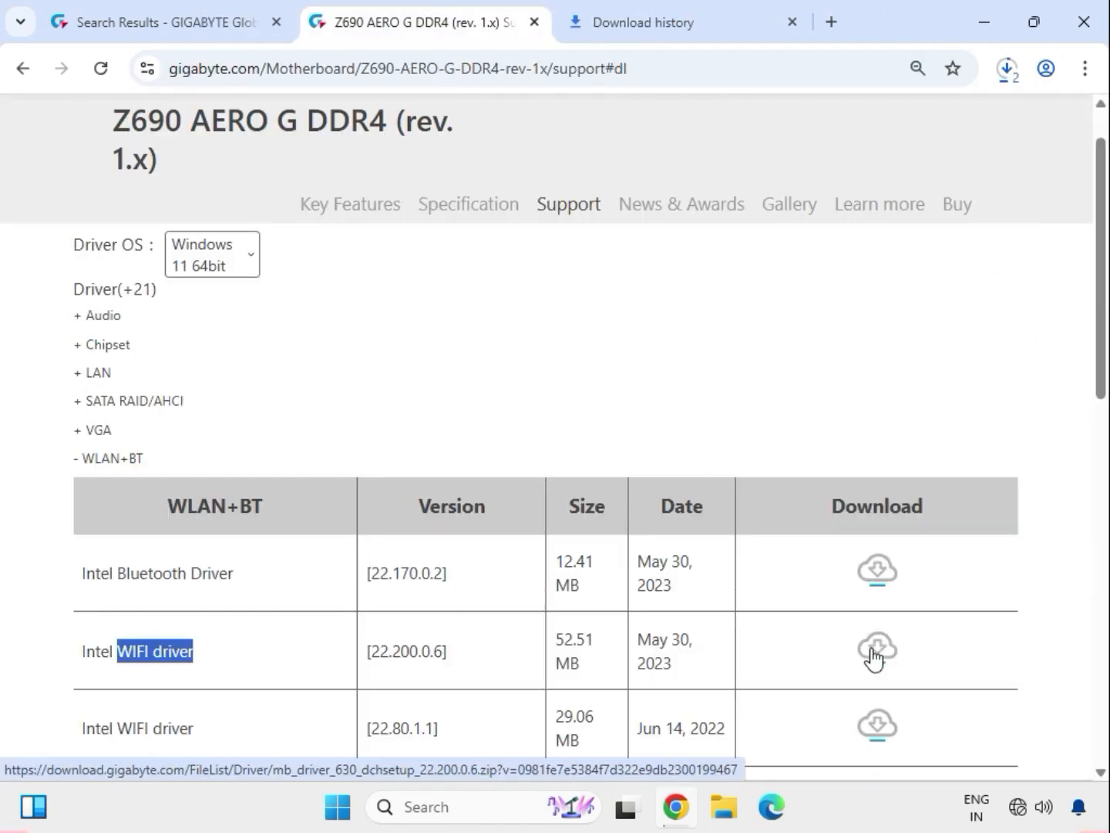
scroll(551, 580, "down", 3)
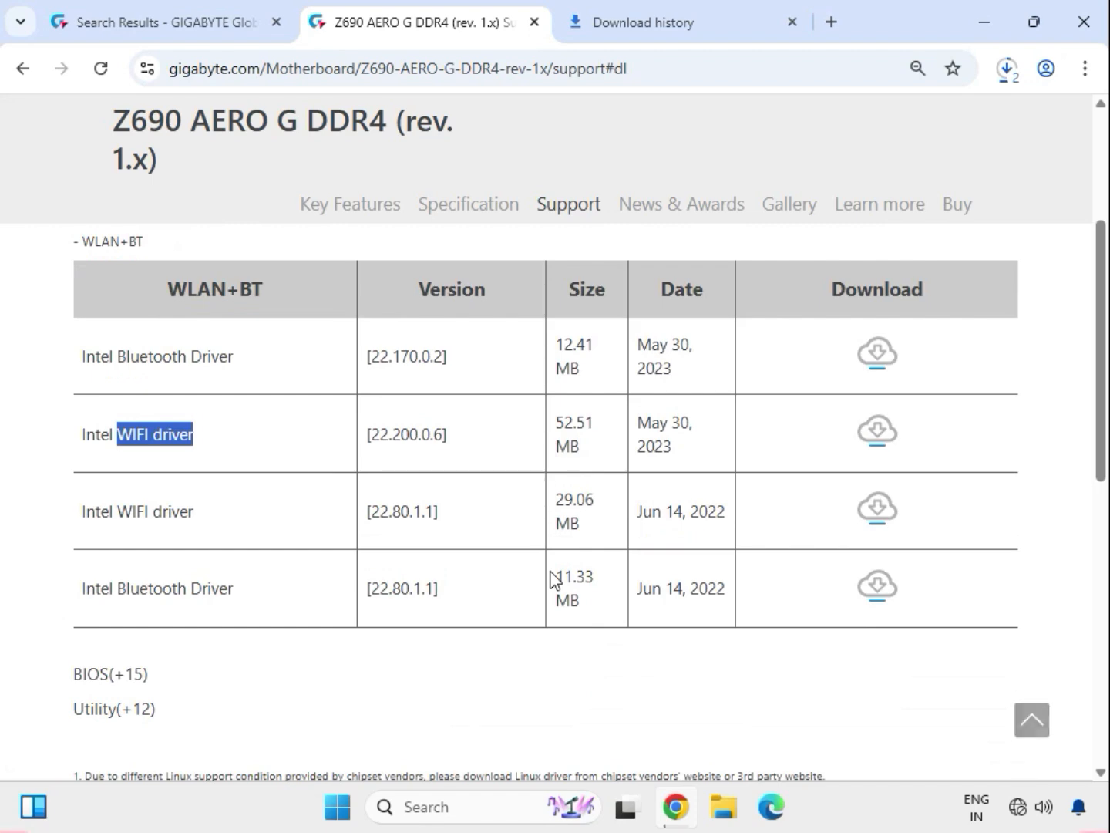
scroll(551, 580, "up", 5)
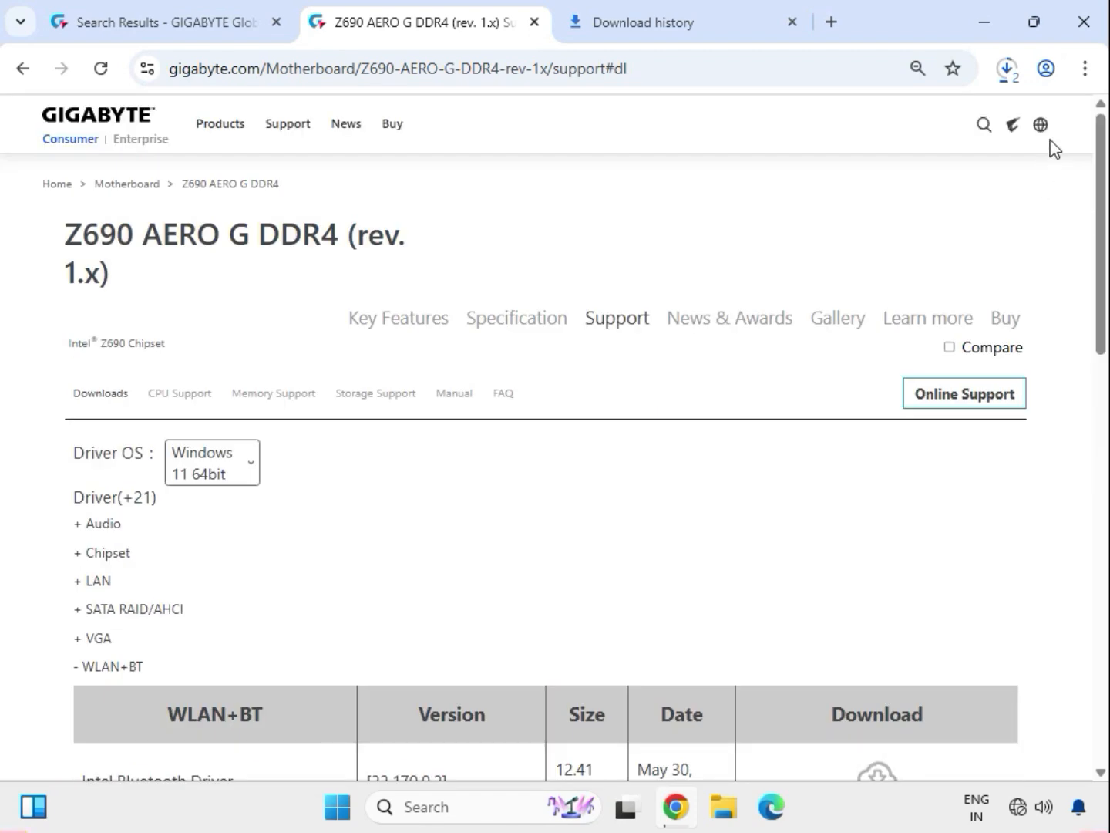
- Switch to File Explorer by showing the downloaded infupdate driver archive in its Downloads folder, and select the listed files
left_click(1014, 80)
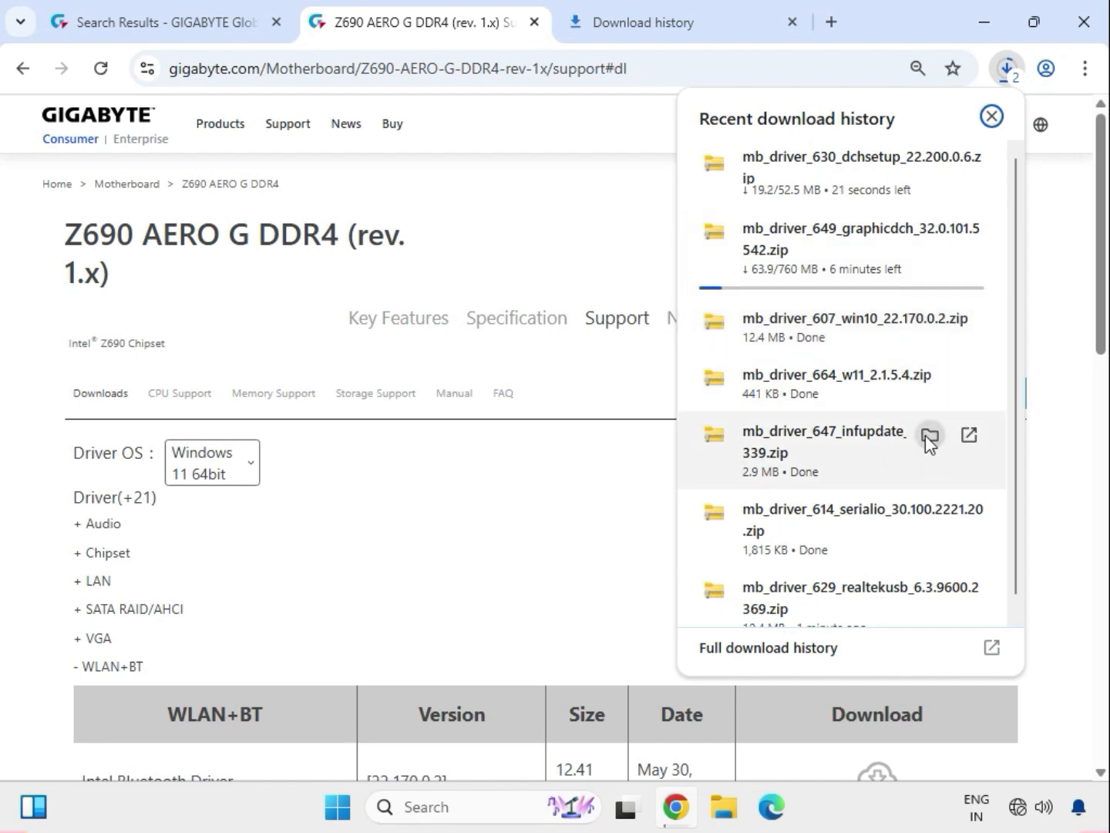
left_click(932, 437)
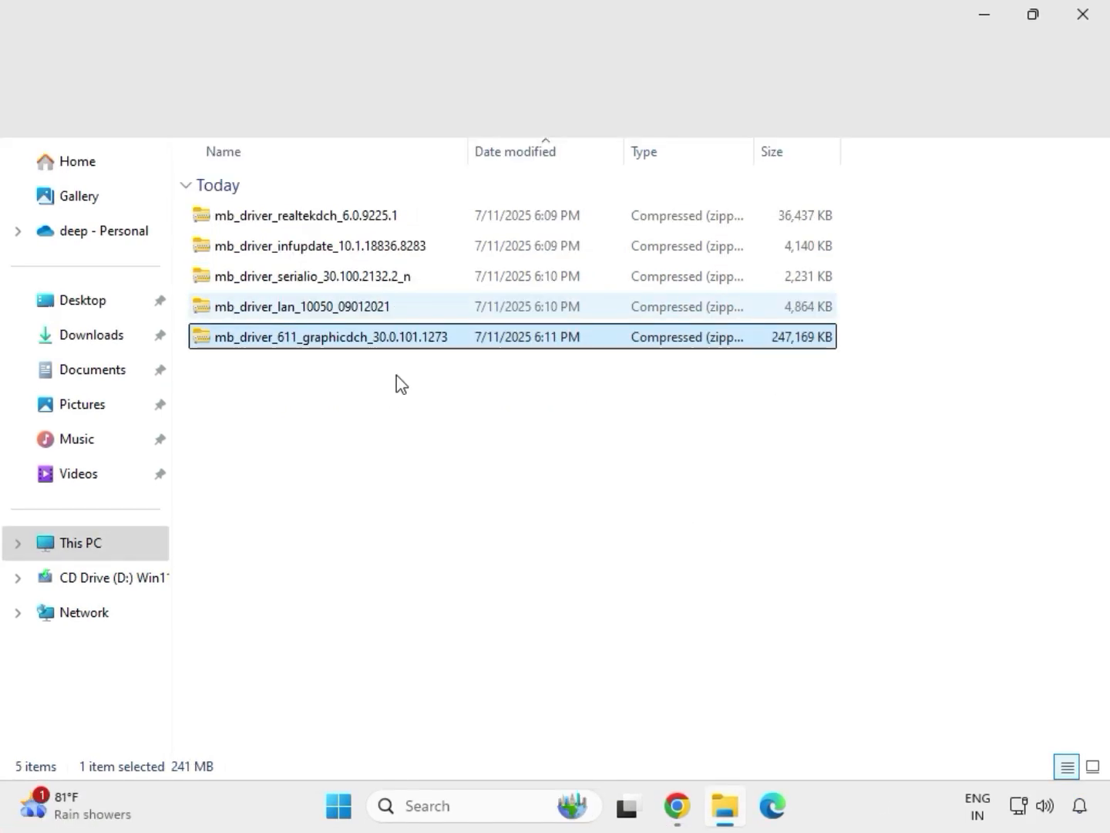
left_click_drag(397, 375, 344, 205)
- Extract the graphics driver archive mb_driver_611_graphicdch_30.0.101.1273 to its default folder in Downloads and close the extracted folder's window
left_click(388, 340)
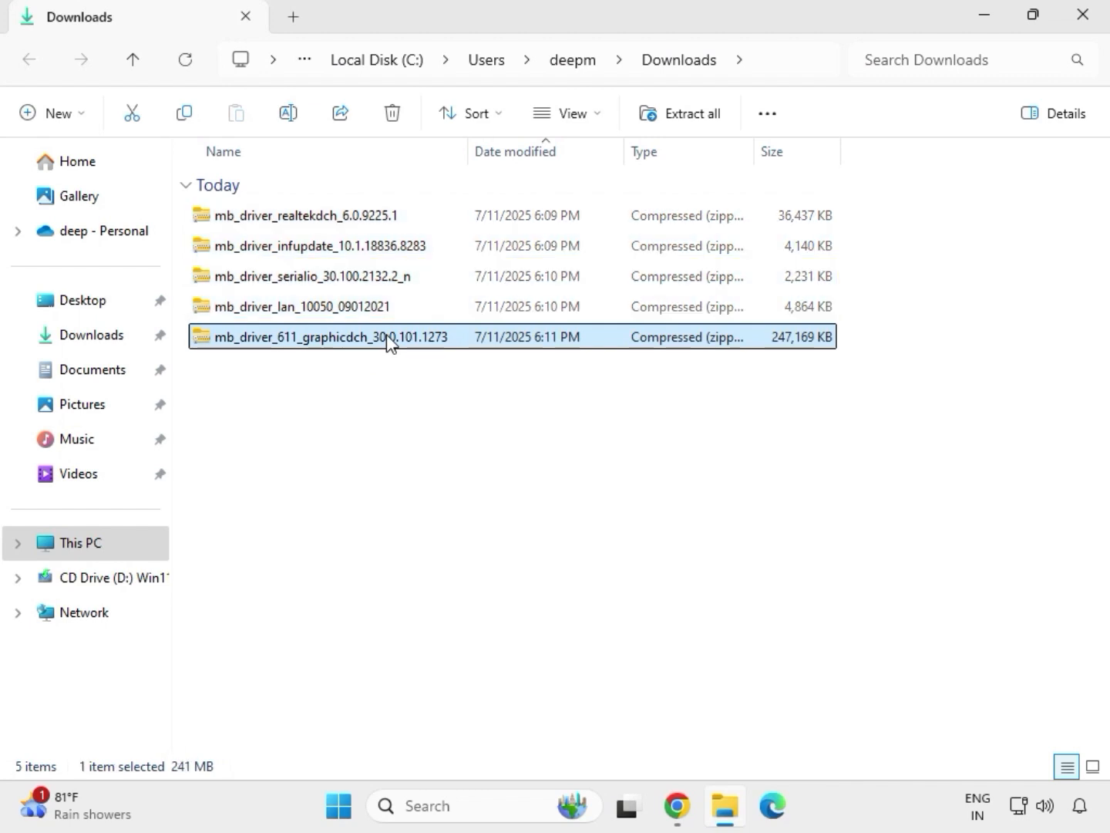
right_click(387, 340)
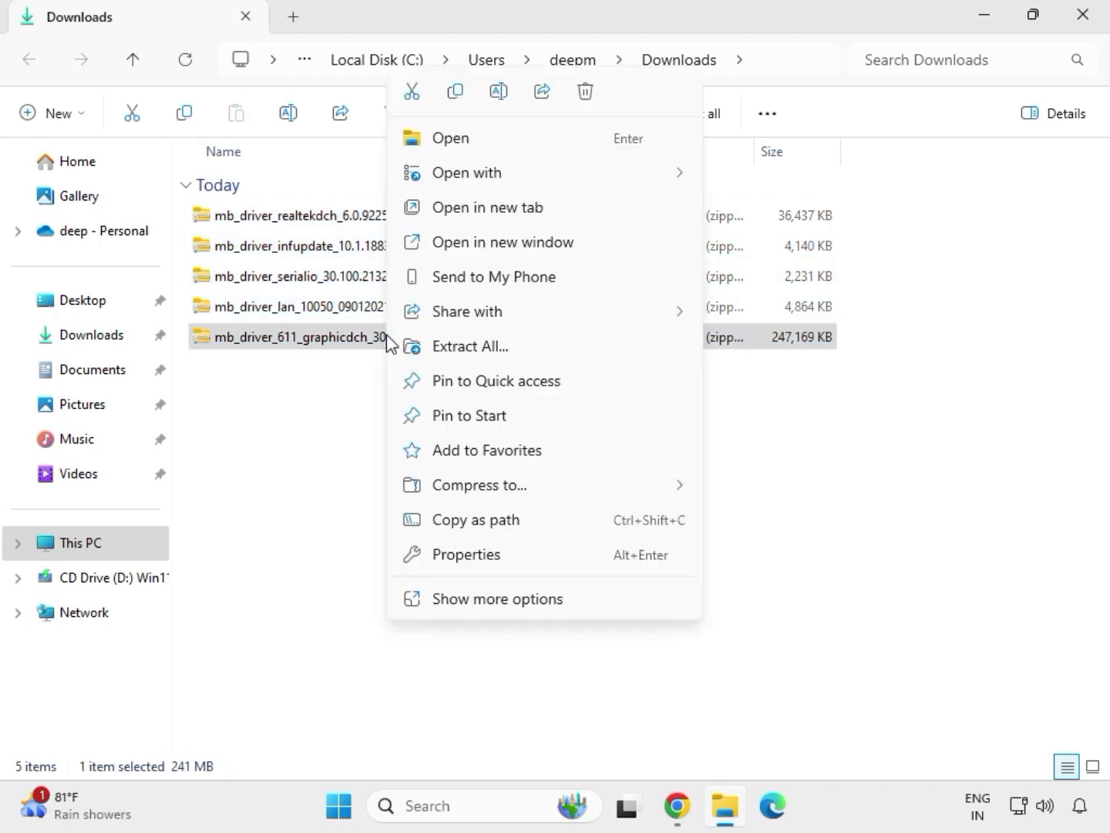
left_click(501, 607)
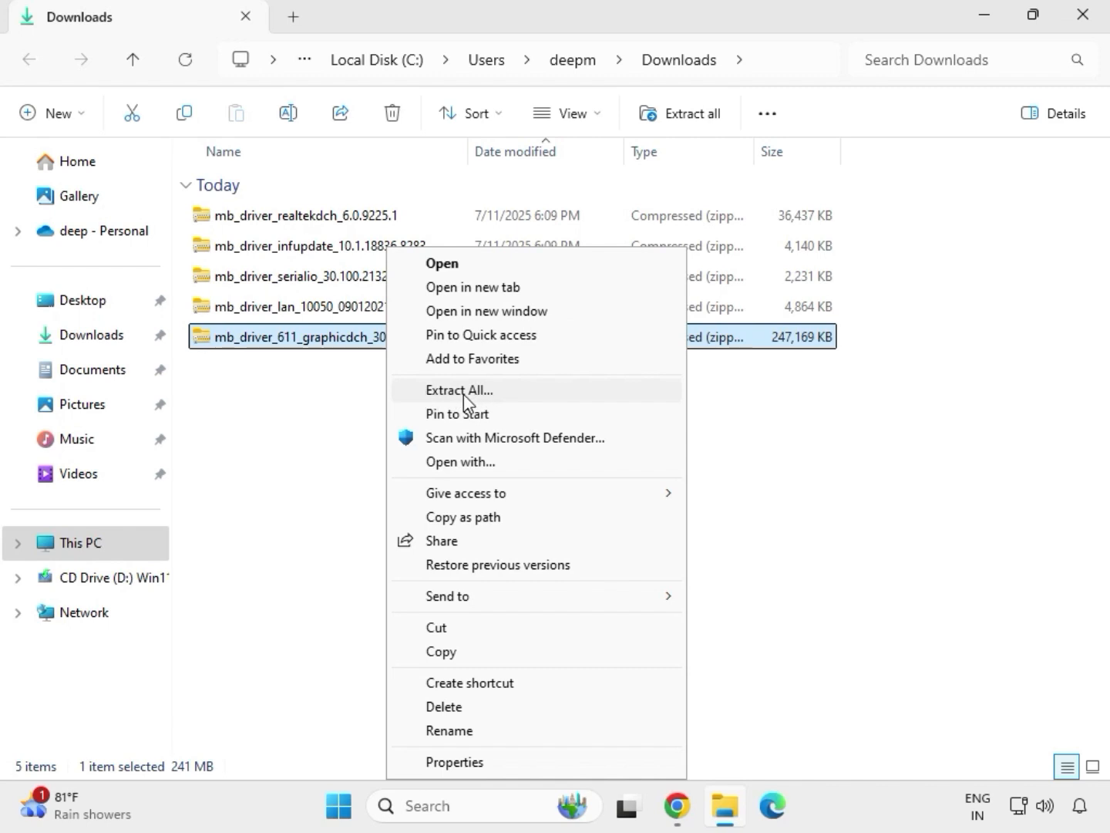
left_click(468, 393)
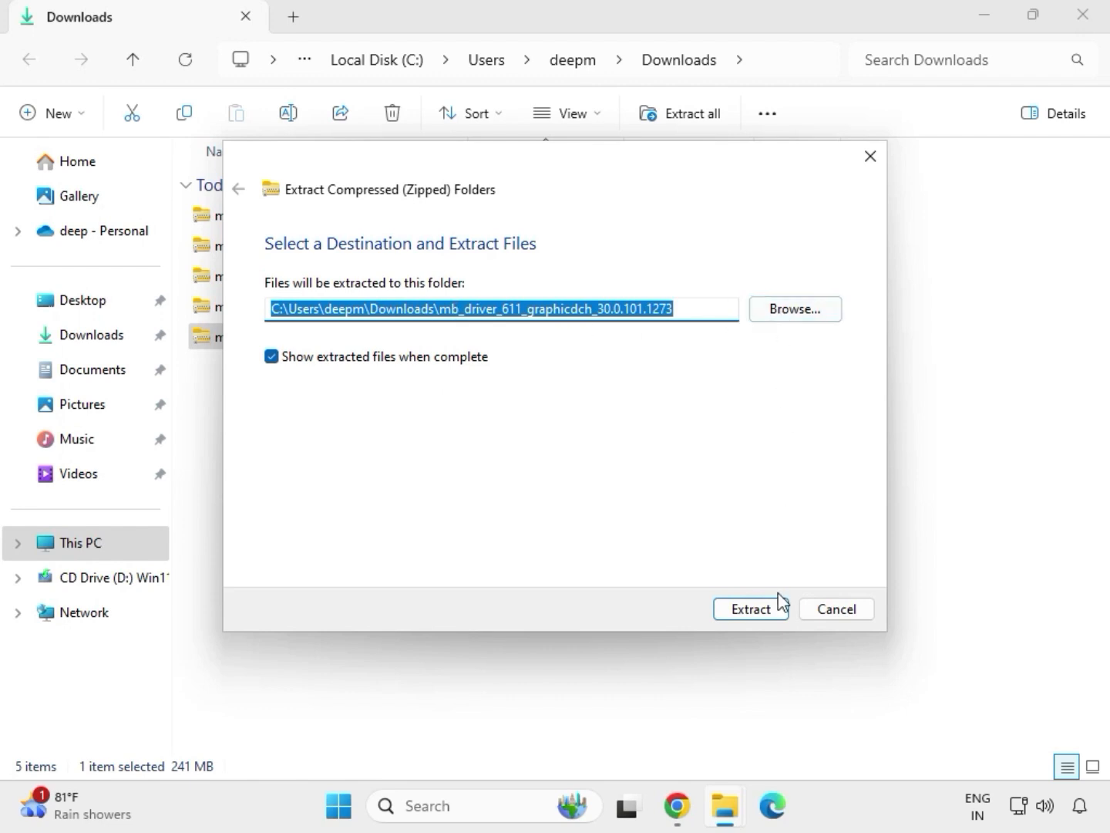
left_click(752, 609)
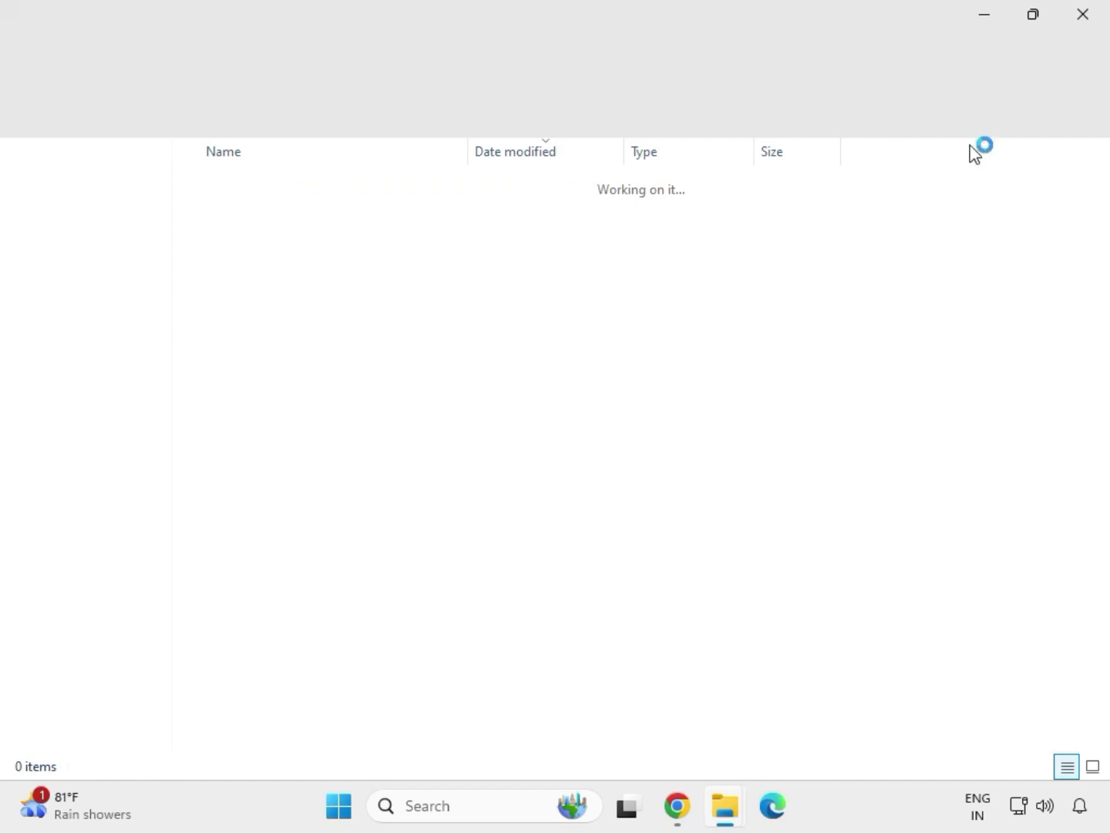
left_click(1083, 23)
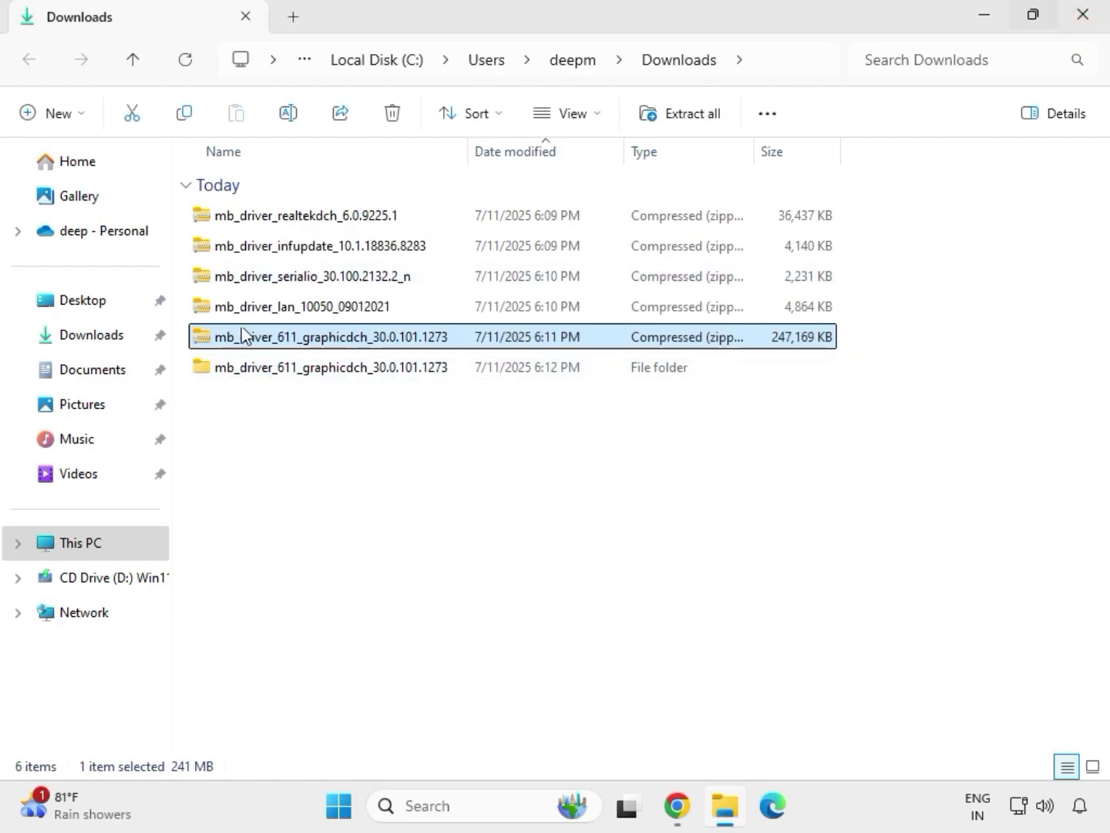
- Extract the LAN driver archive mb_driver_lan_10050_09012021 to its default folder in Downloads and close the extracted folder's window
left_click(280, 313)
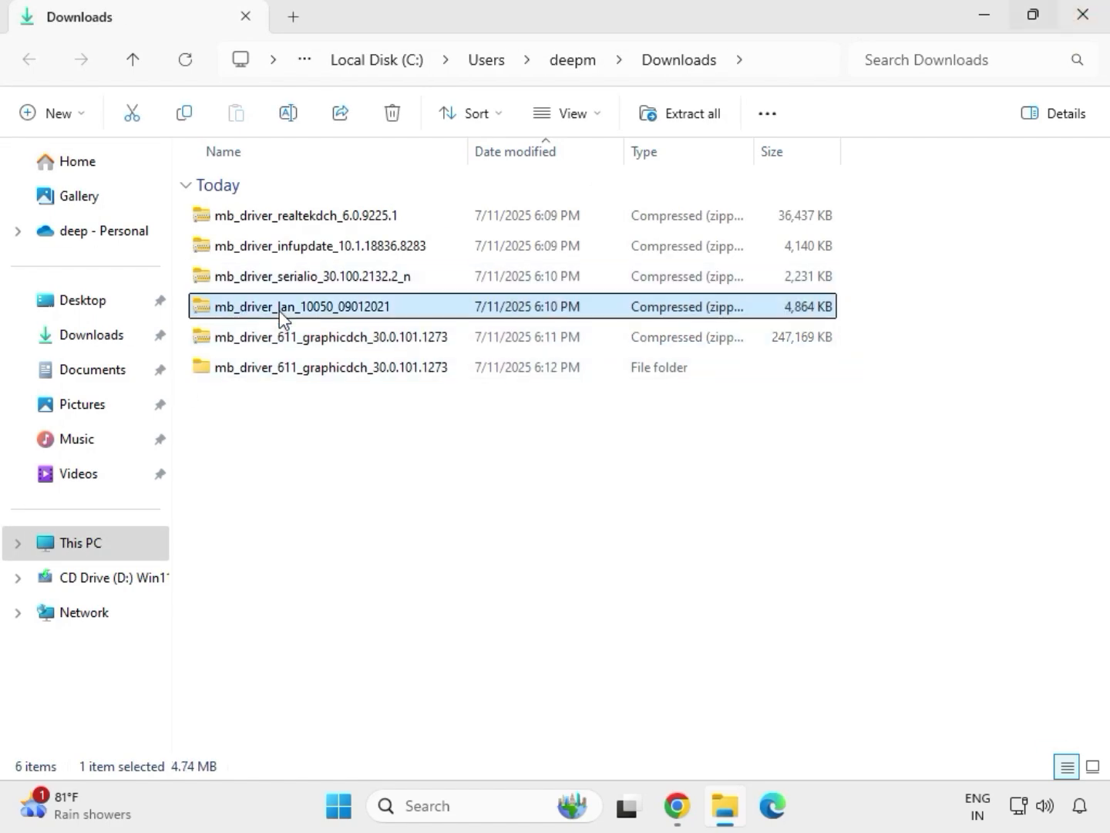
right_click(279, 311)
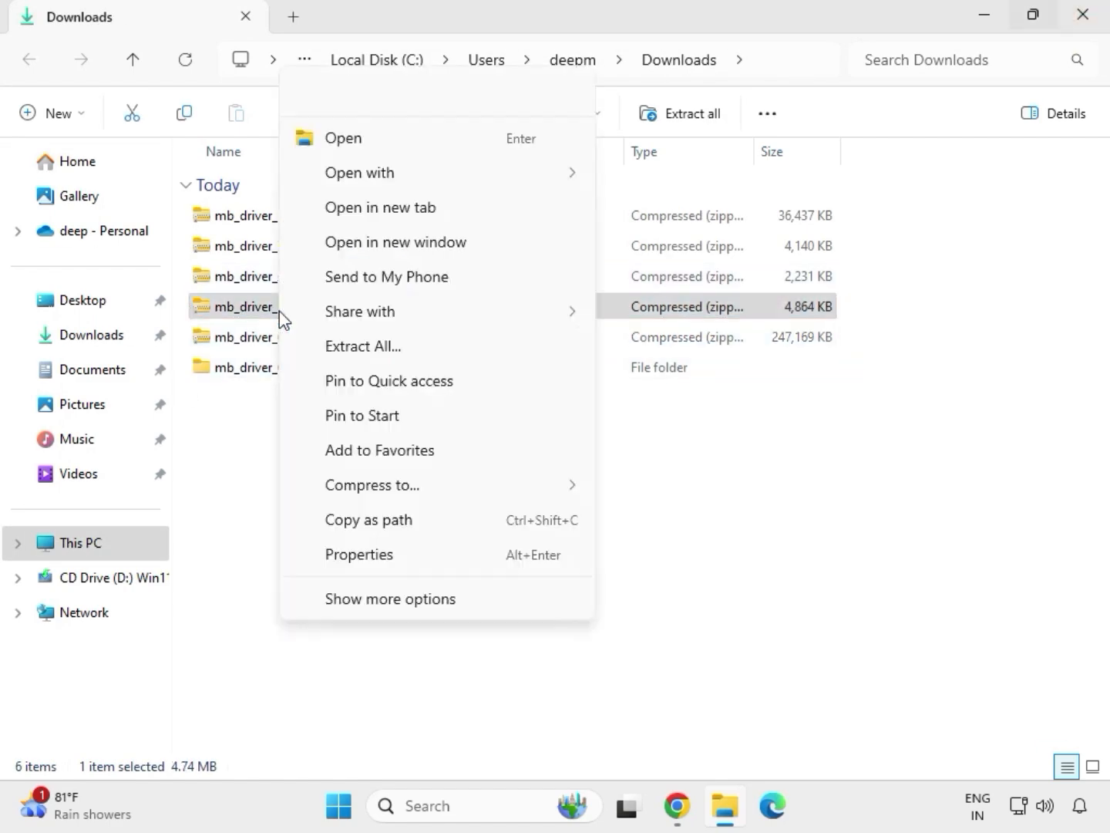
left_click(371, 600)
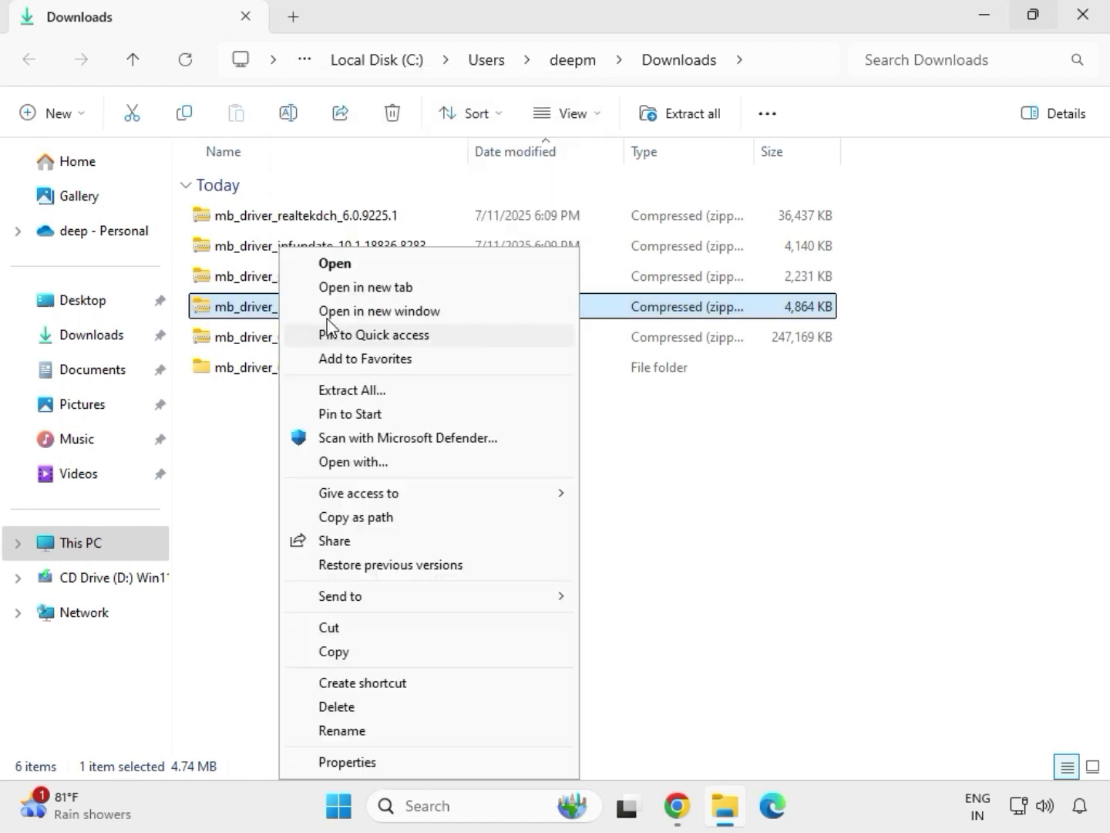
left_click(350, 391)
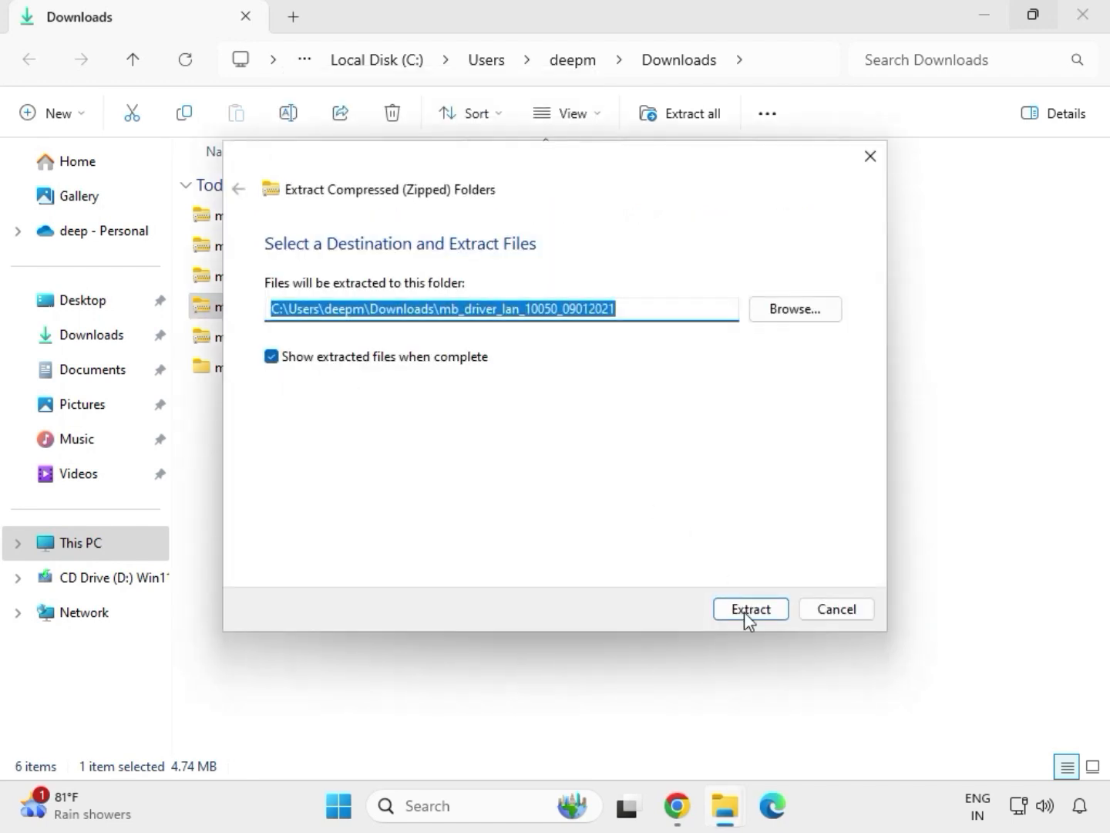
left_click(745, 609)
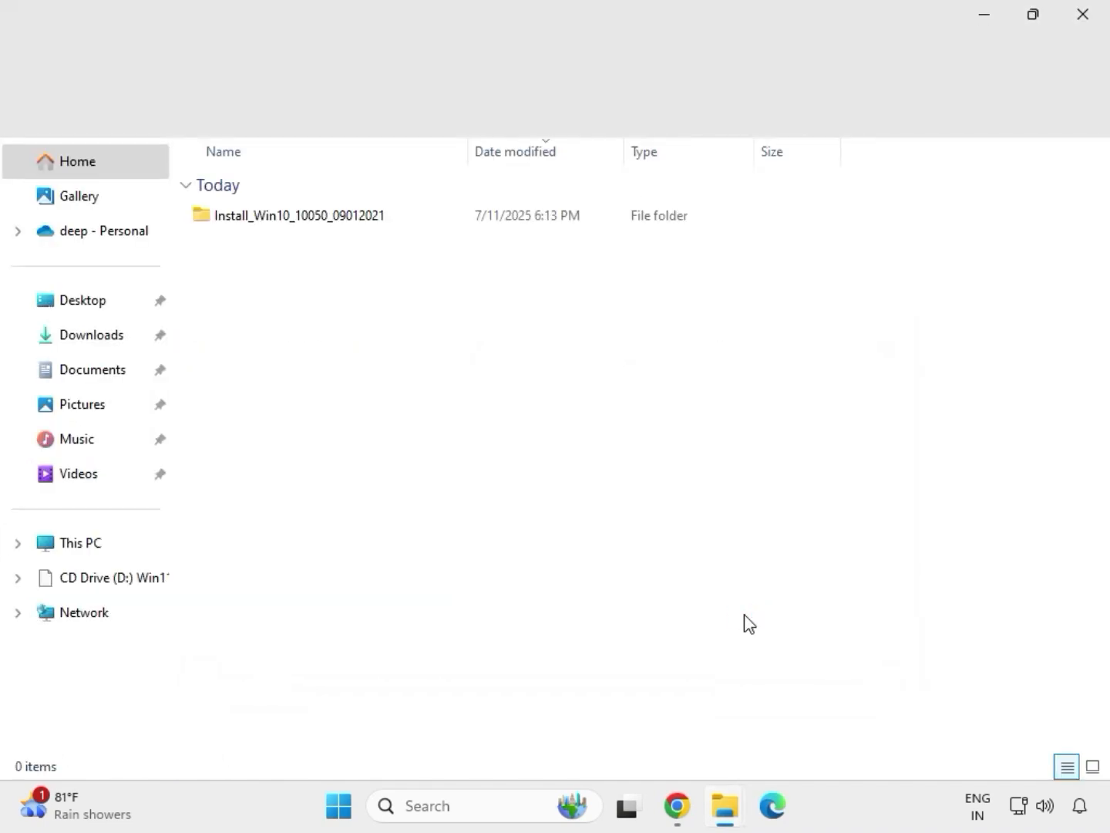
left_click(1092, 24)
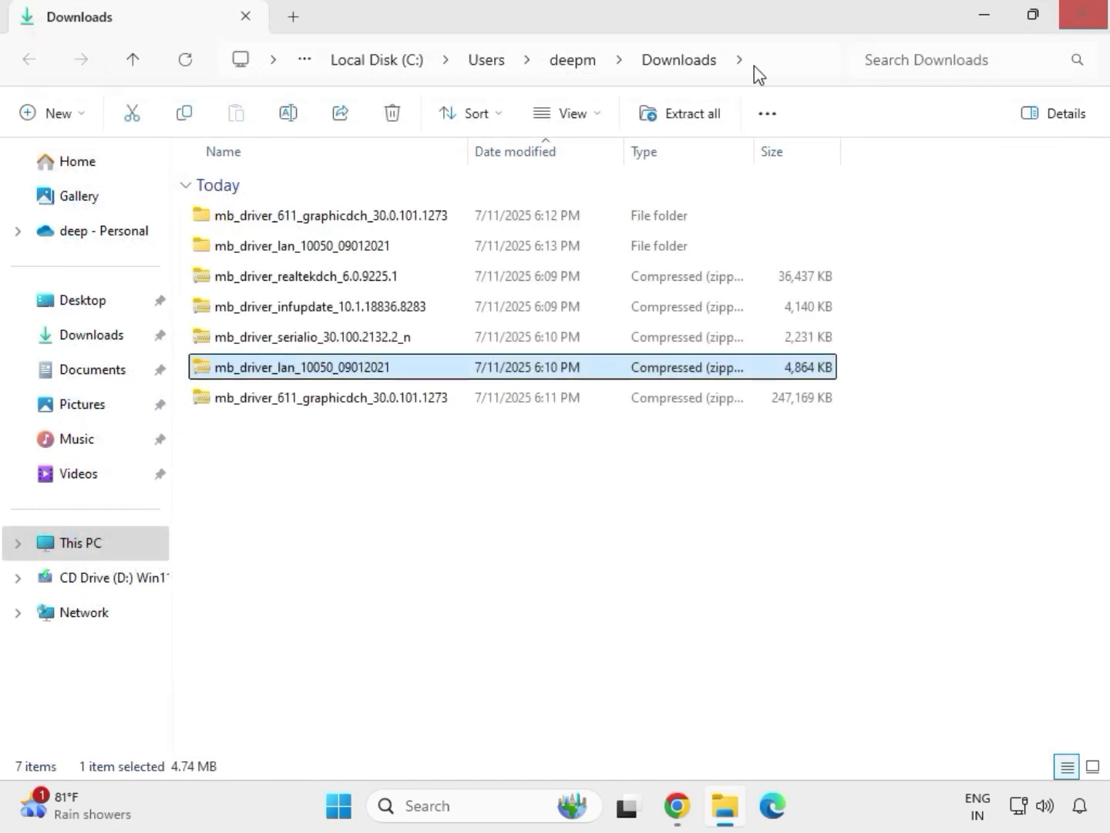
- Extract the serial IO driver archive mb_driver_serialio_30.100.2132.2_n to its default folder in Downloads
left_click(276, 343)
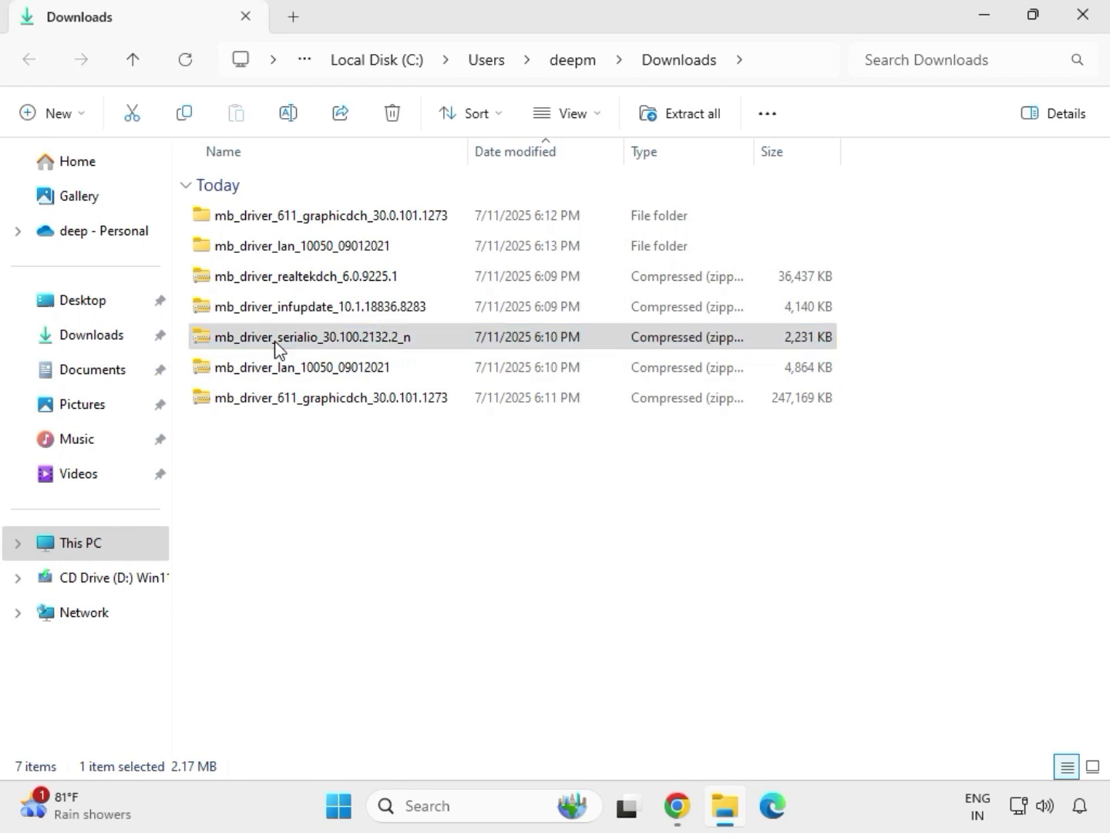
right_click(276, 343)
left_click(339, 346)
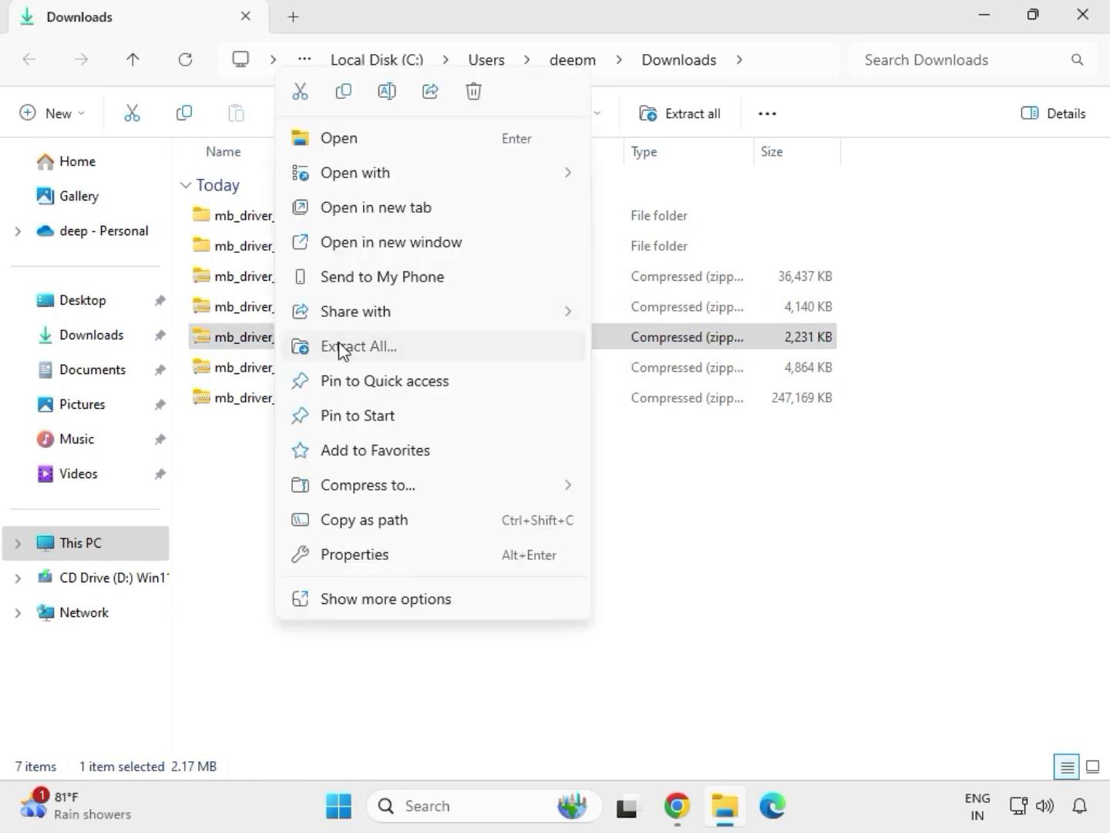
left_click(744, 609)
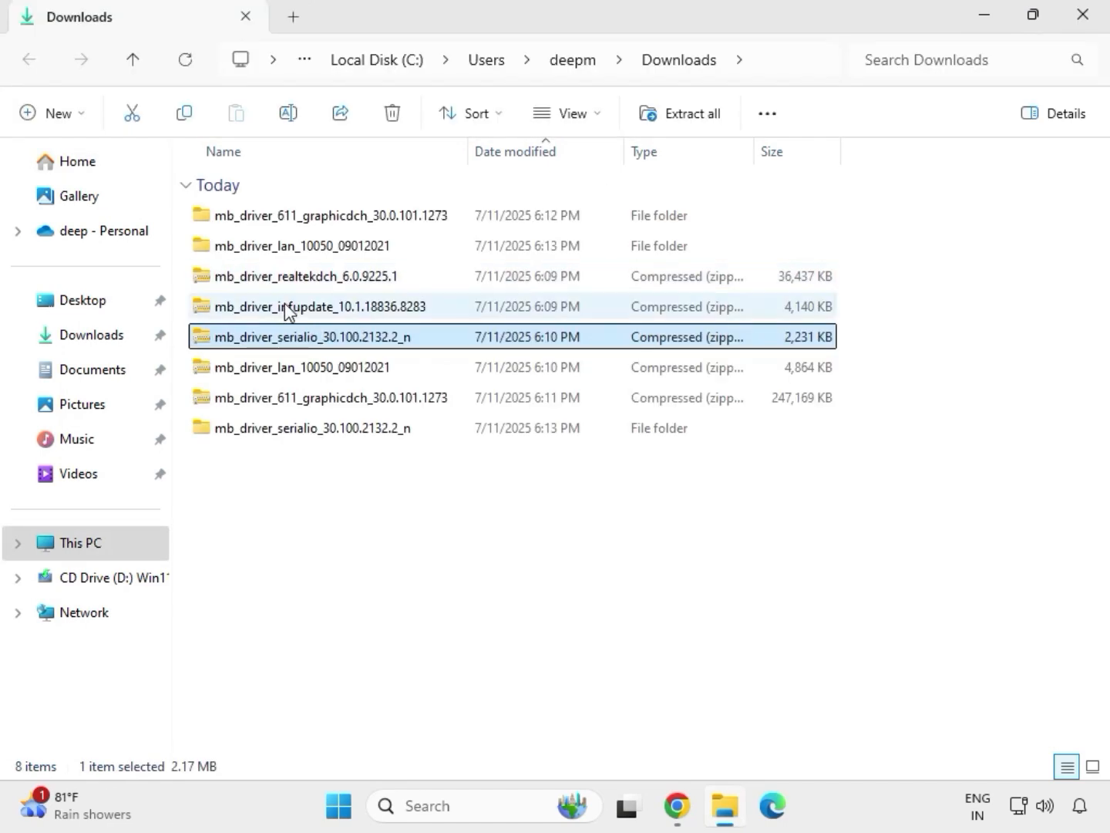
- Extract the chipset driver archive mb_driver_infupdate_10.1.18836.8283 to its default folder in Downloads and close the extracted folder's window
left_click(285, 306)
right_click(286, 306)
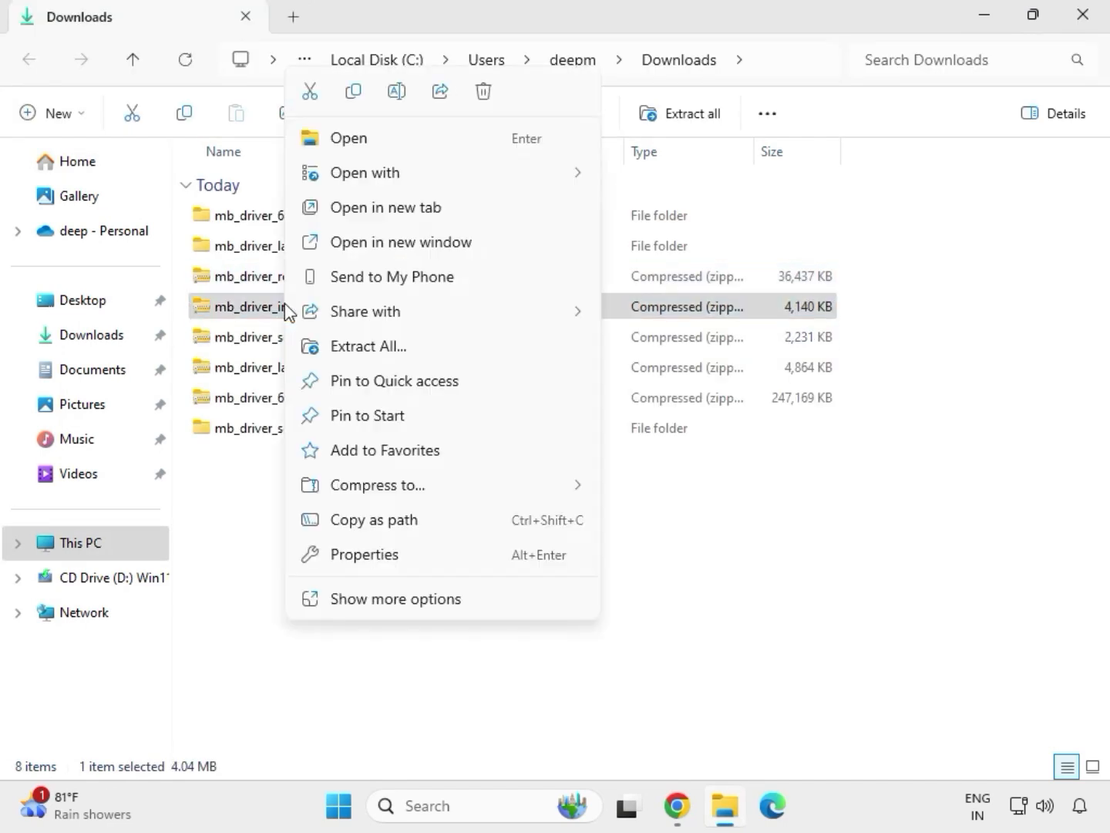
left_click(392, 347)
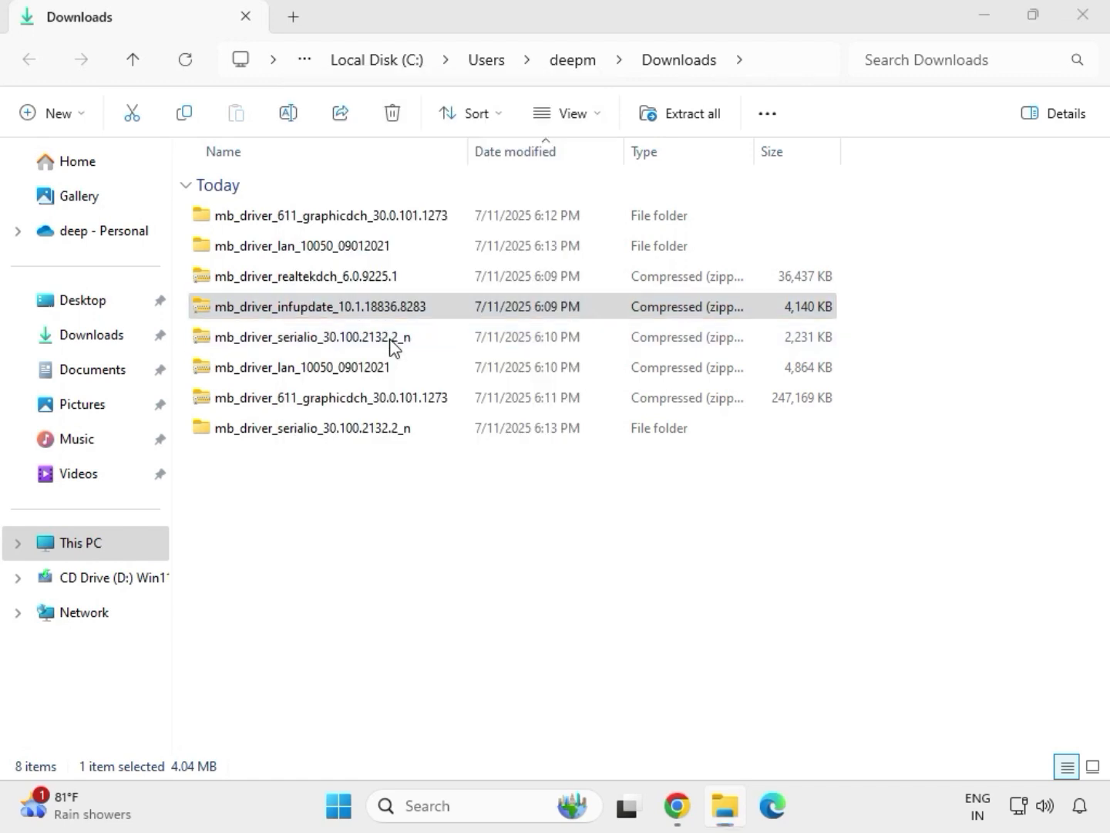
left_click(738, 616)
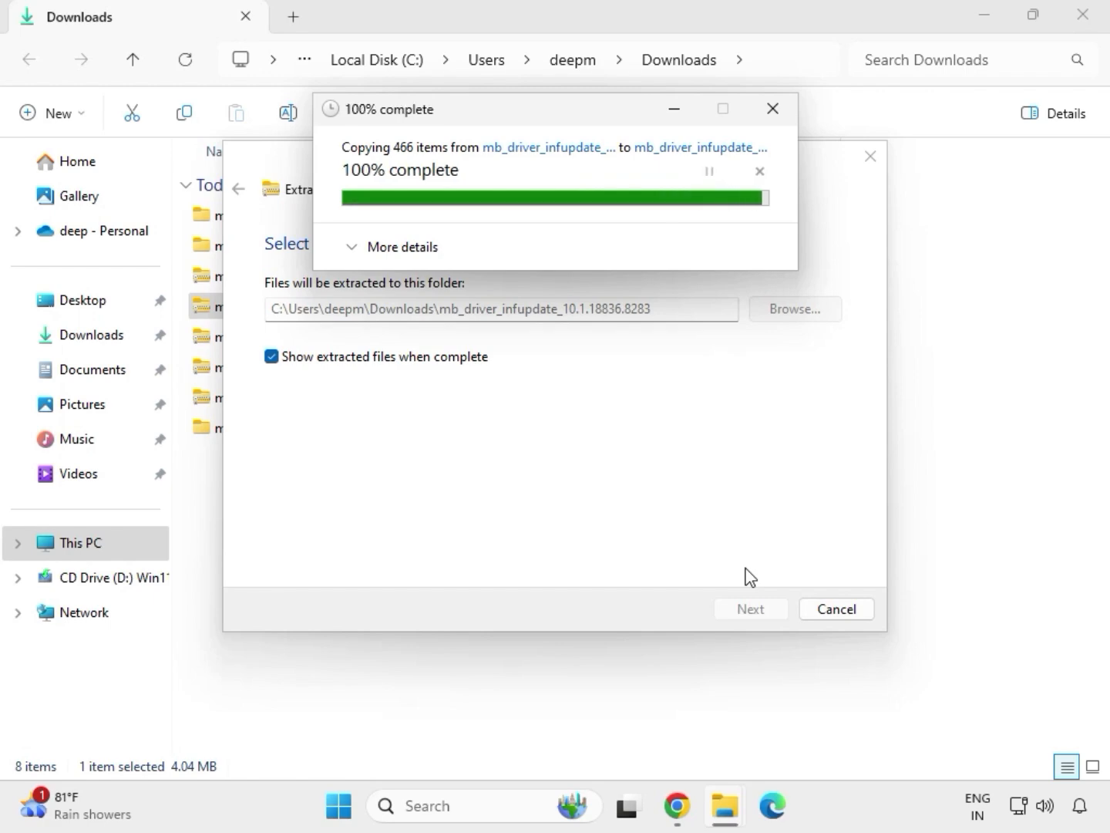
left_click(1083, 18)
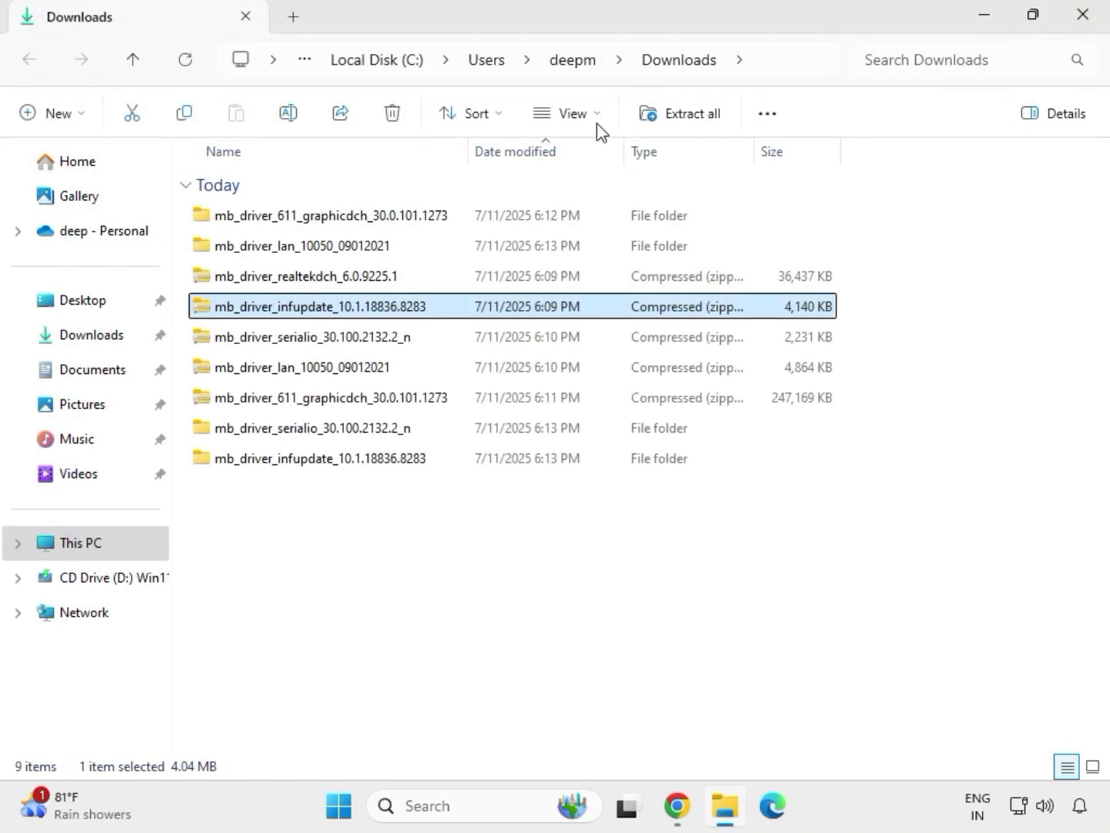
- Extract the audio driver archive mb_driver_realtekdch_6.0.9225.1 to its default folder in Downloads and close the extracted folder's window
left_click(300, 284)
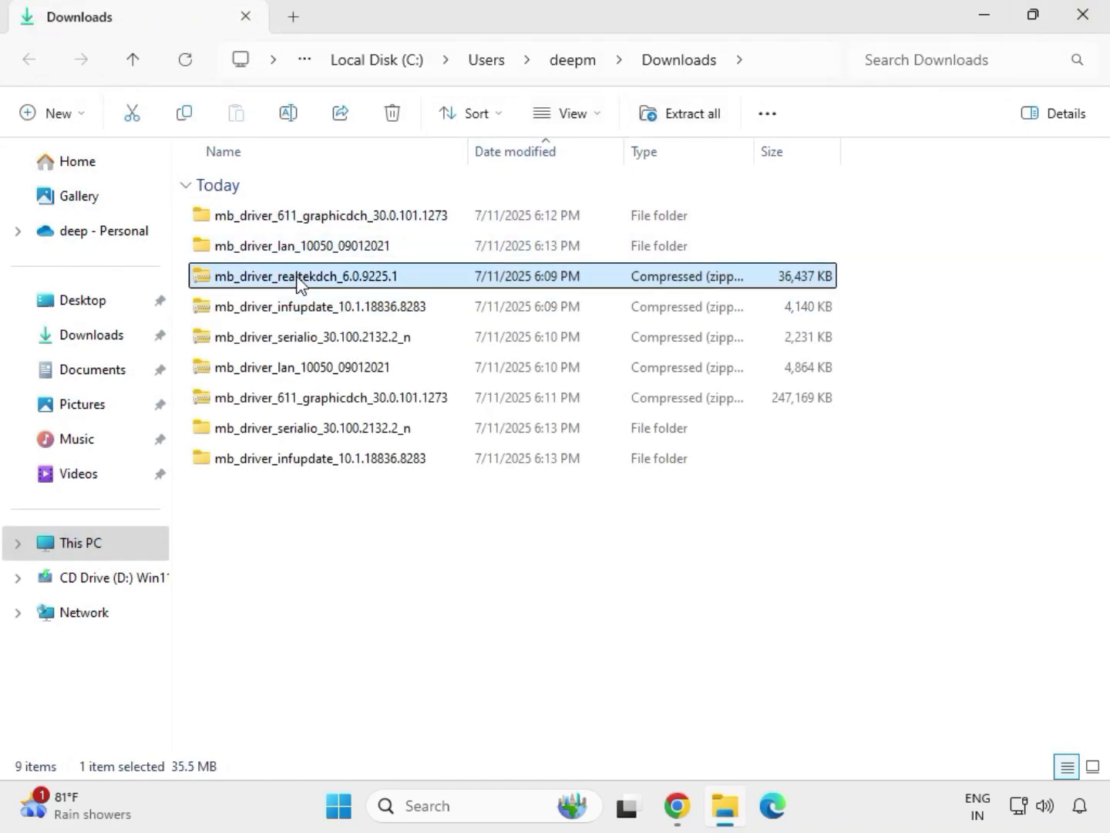
right_click(301, 284)
left_click(365, 349)
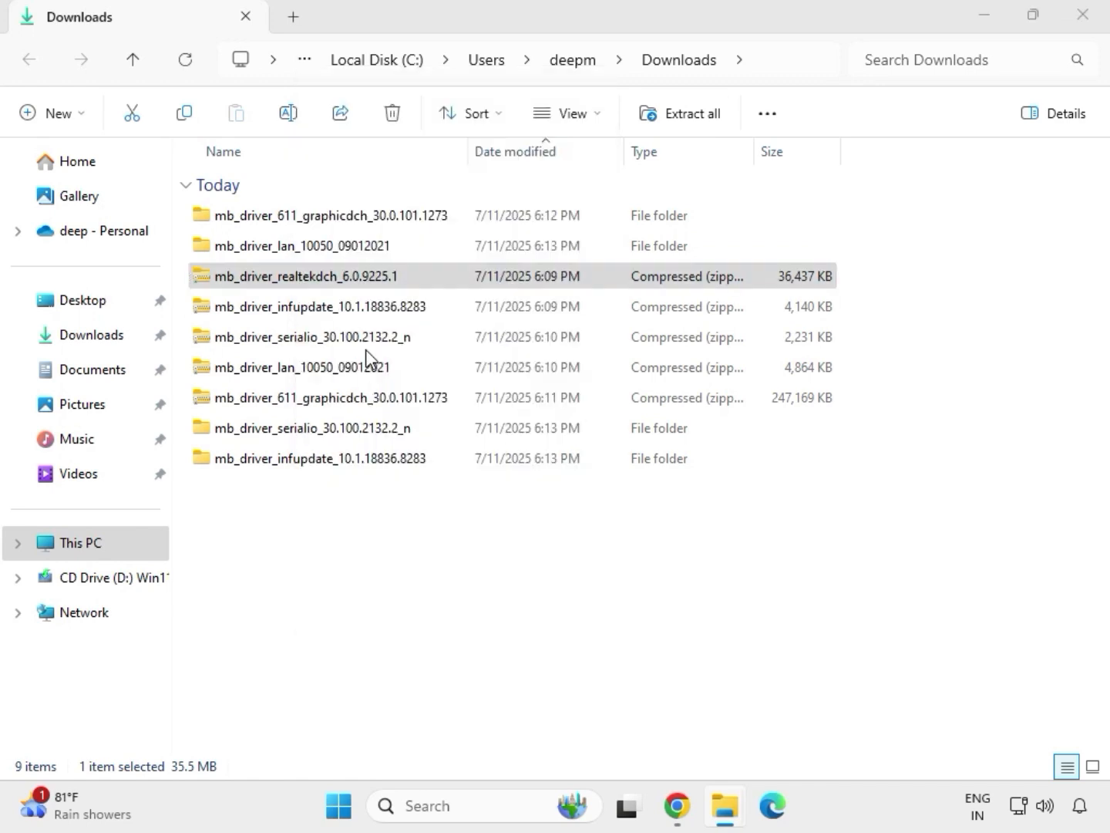
left_click(721, 609)
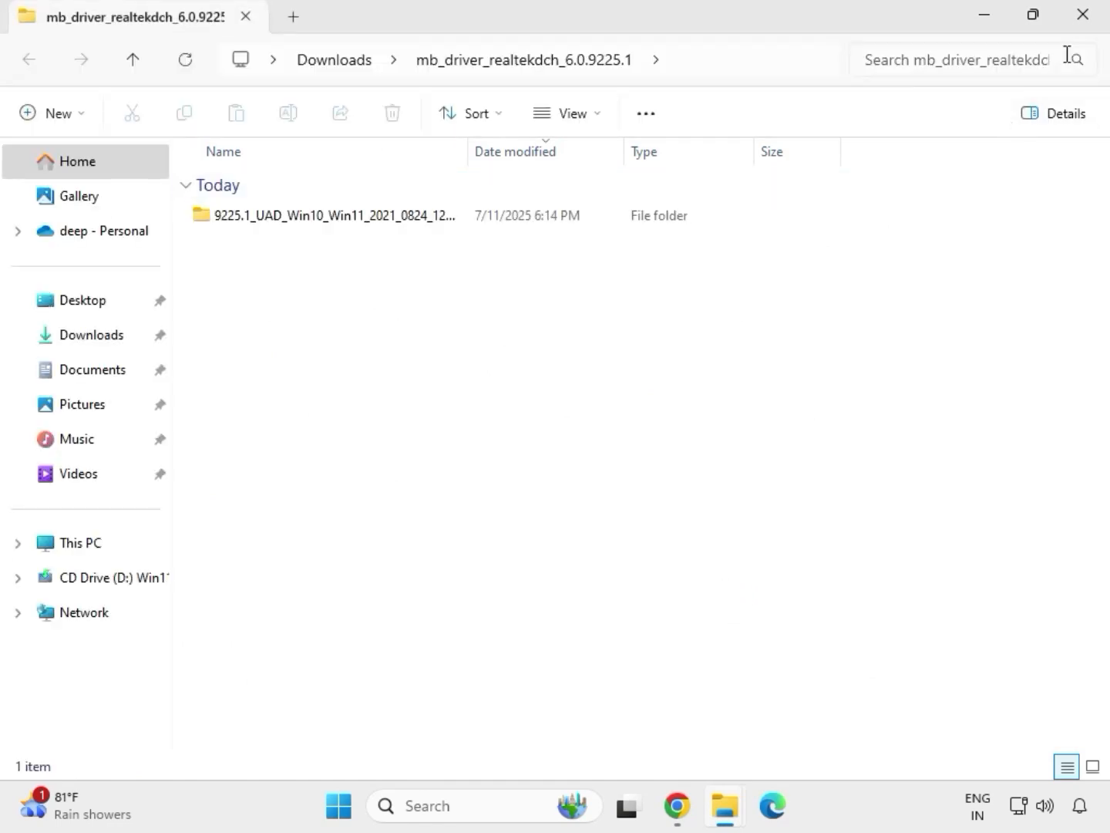
left_click(1084, 23)
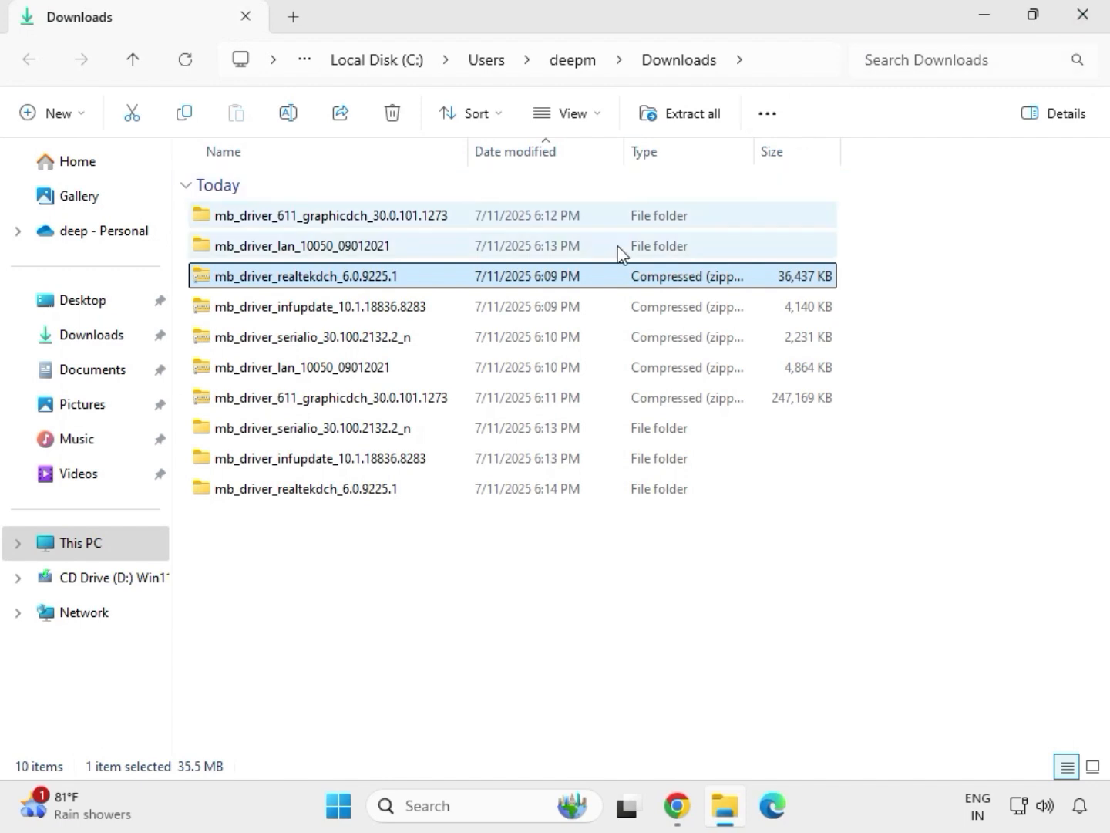
- Refresh the Downloads folder listing
left_click(524, 615)
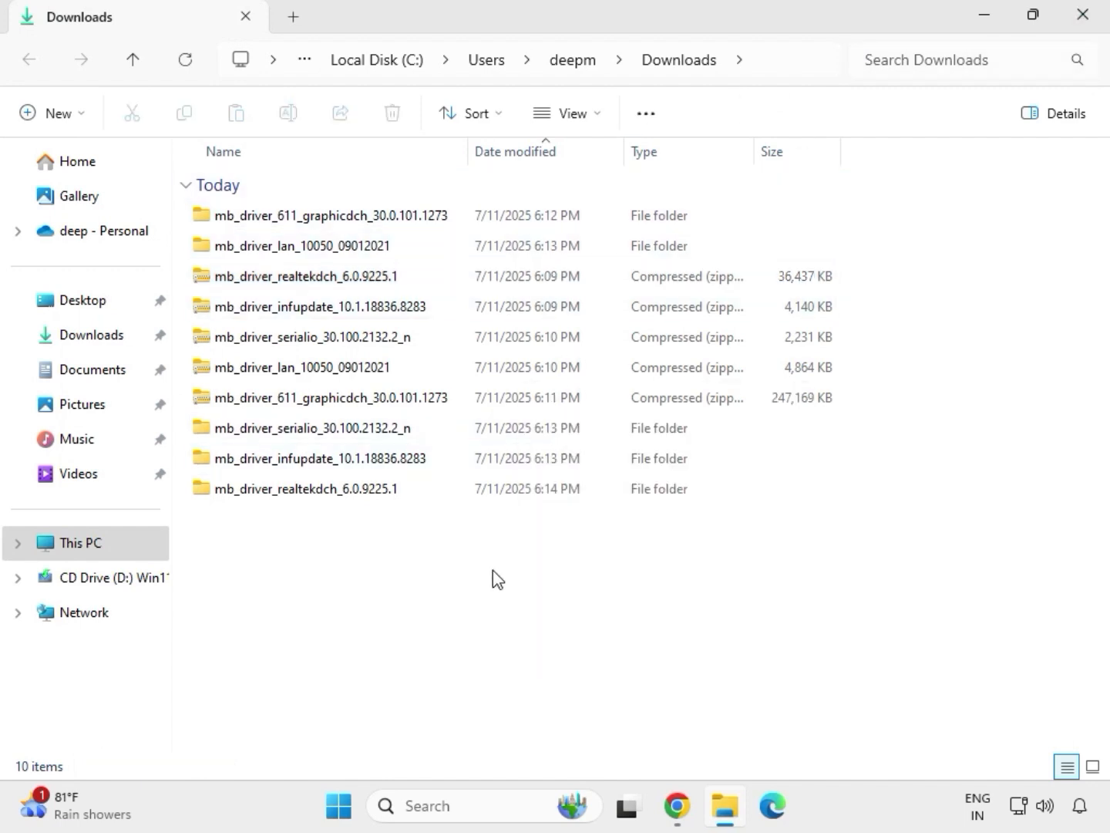
right_click(464, 575)
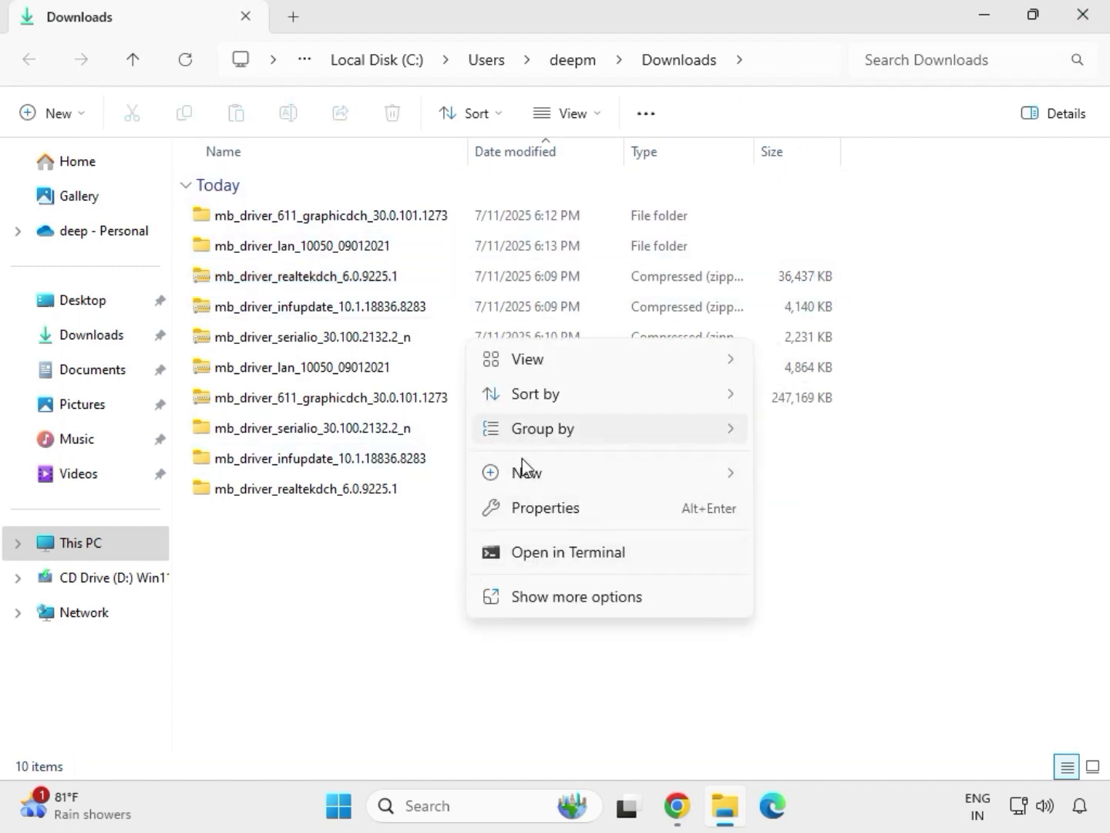
mouse_move(522, 486)
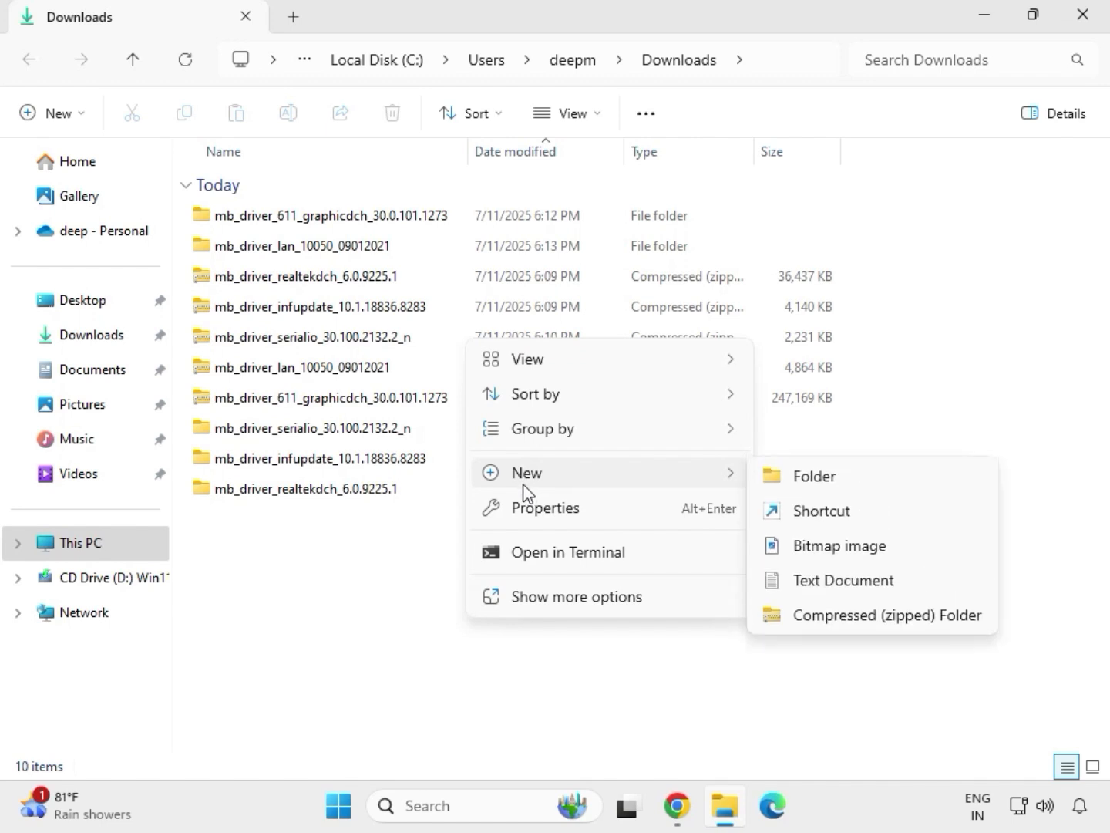
key("Escape")
right_click(439, 550)
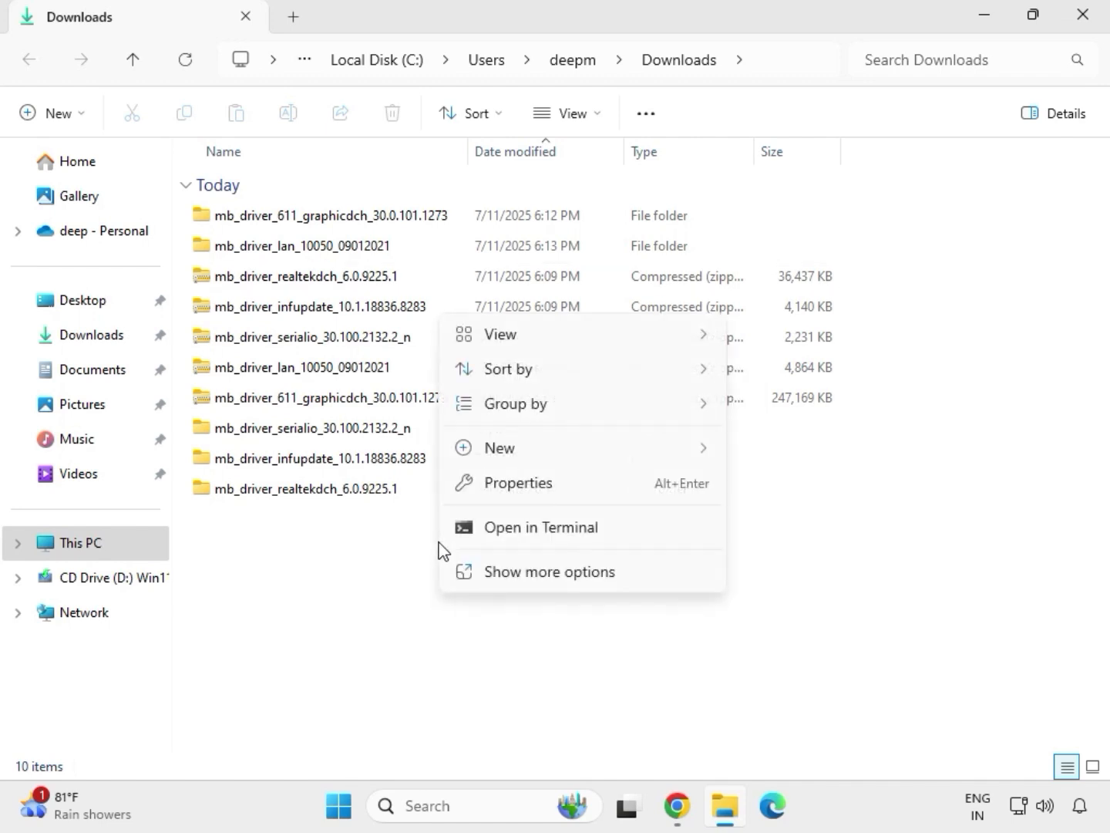
left_click(503, 571)
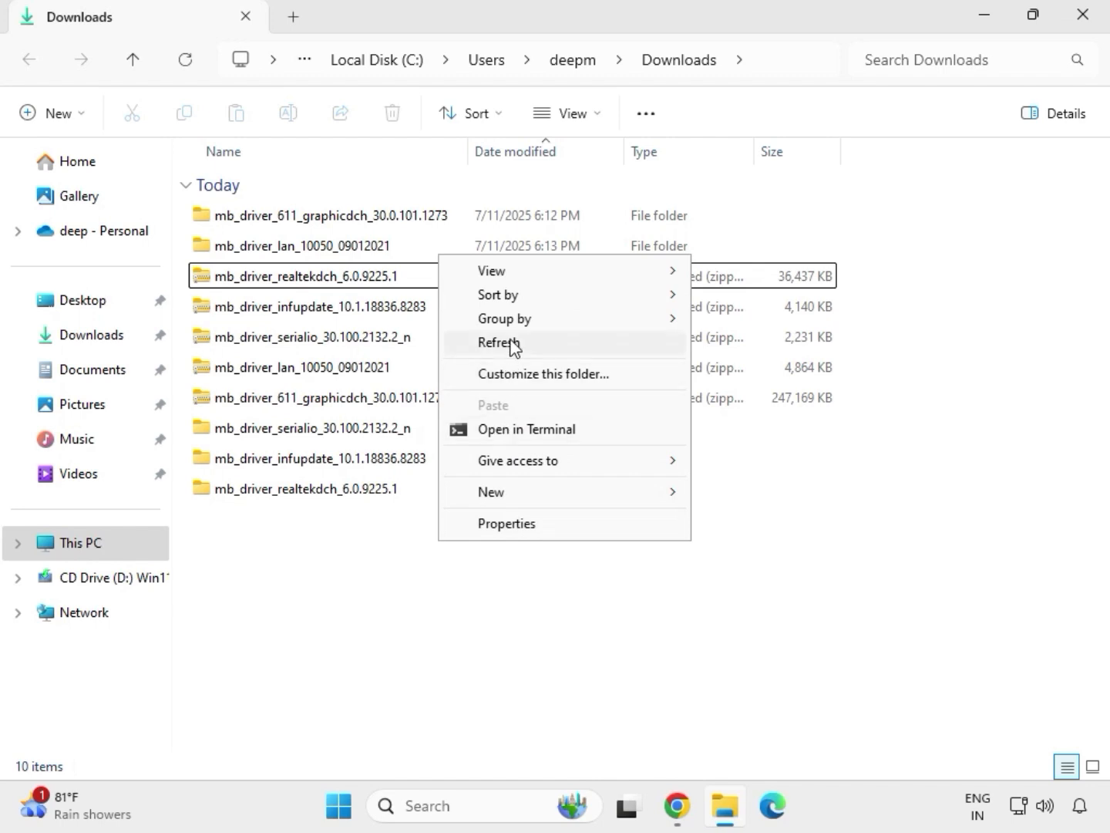
left_click(512, 342)
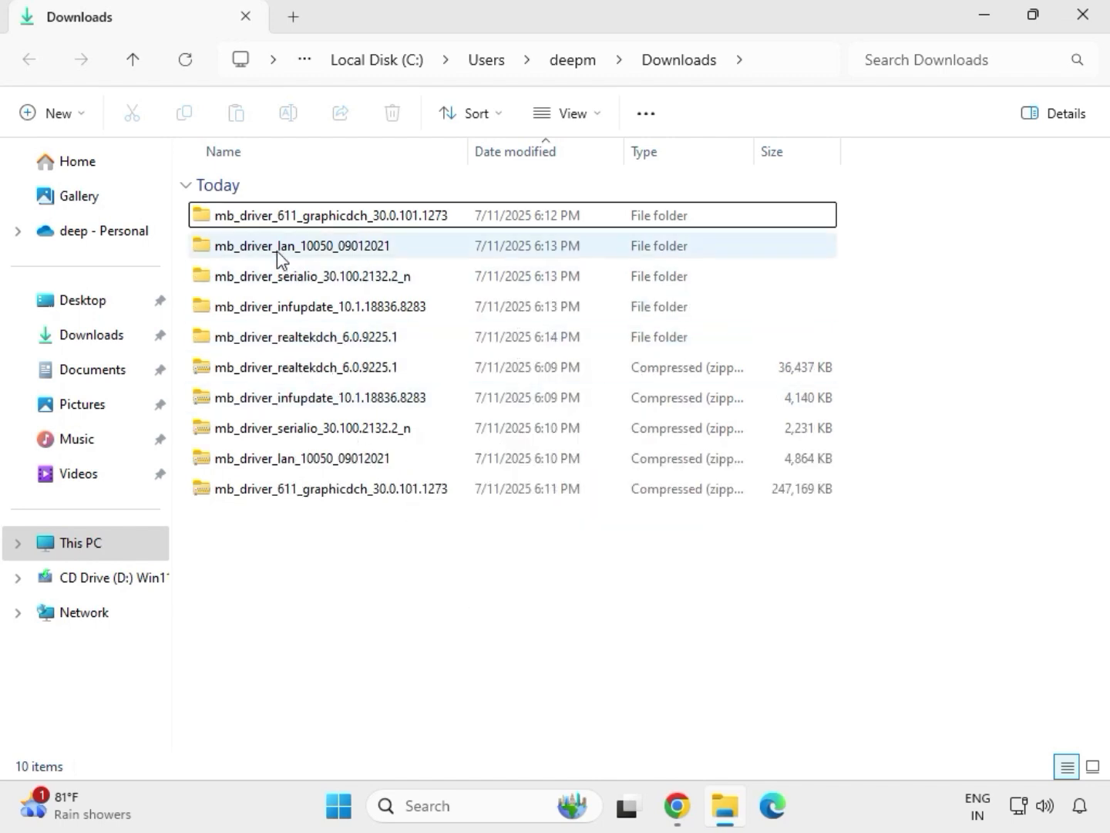
- Run the mb_driver_611_graphicdch_30.0.101.1273 graphics driver installer as administrator, allow it to make changes, and close its folder window
left_click_drag(852, 348, 358, 251)
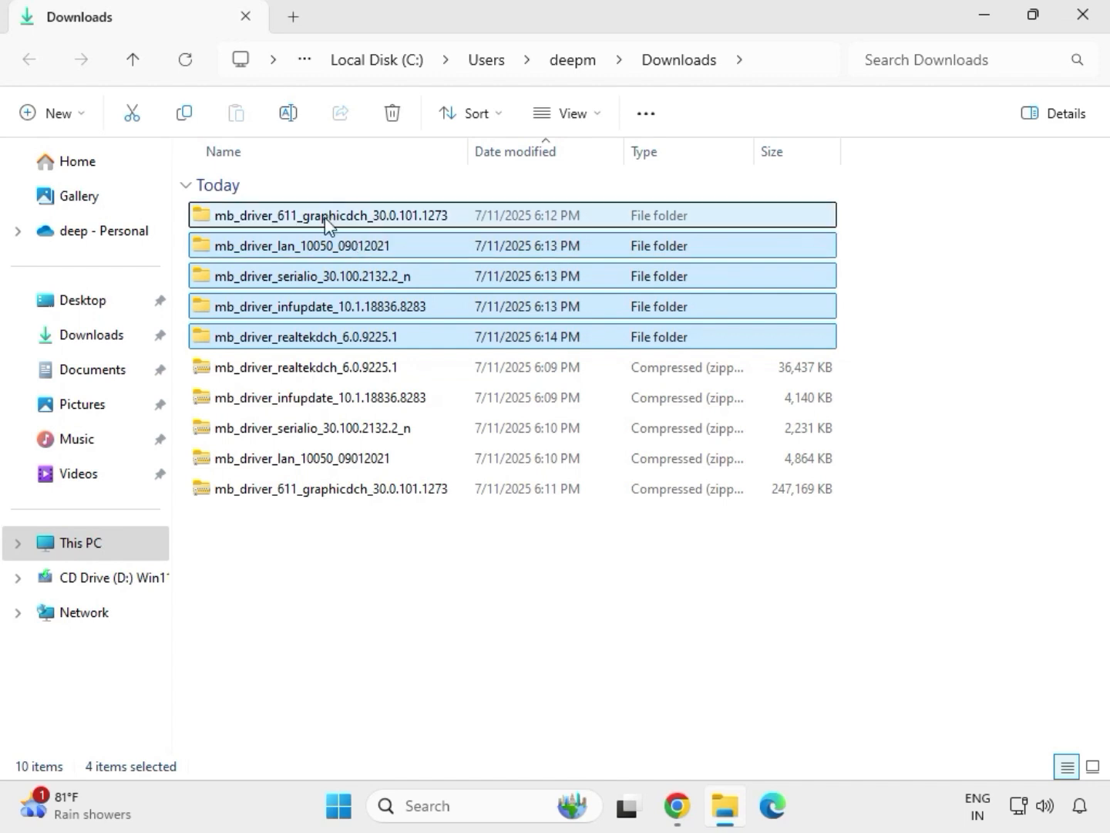
left_click(329, 225)
double_click(353, 217)
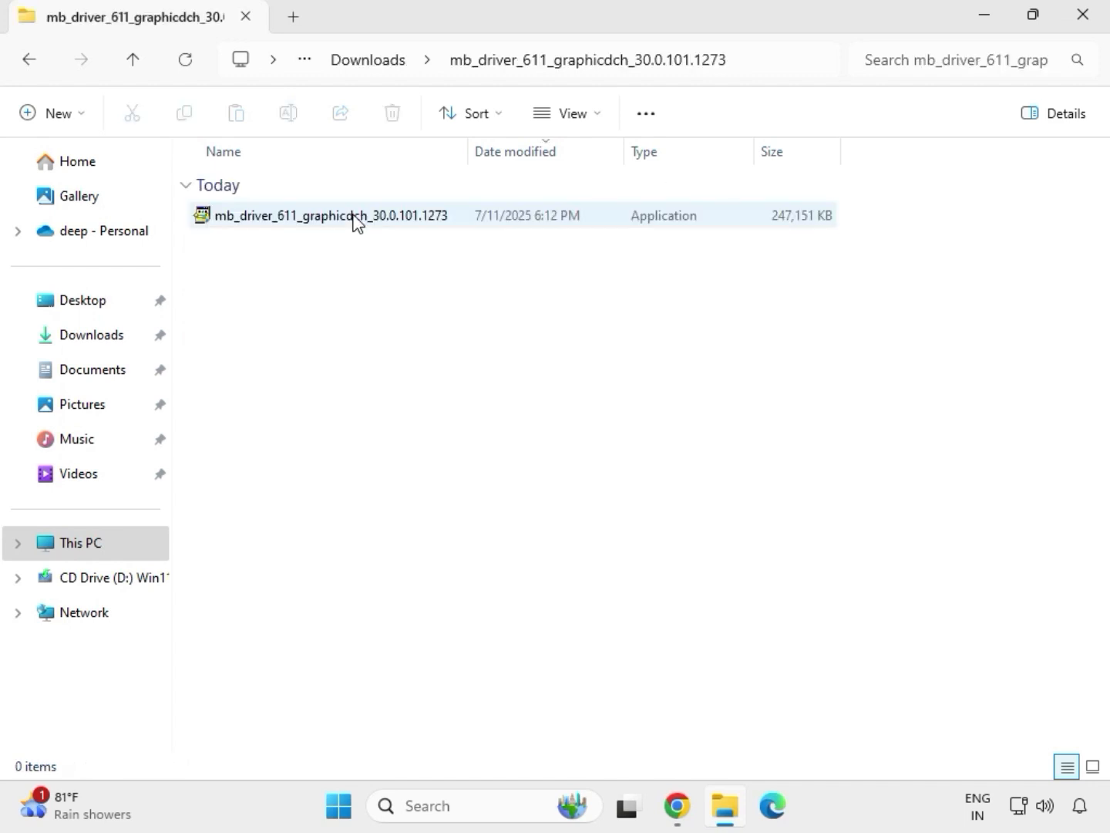
left_click(309, 219)
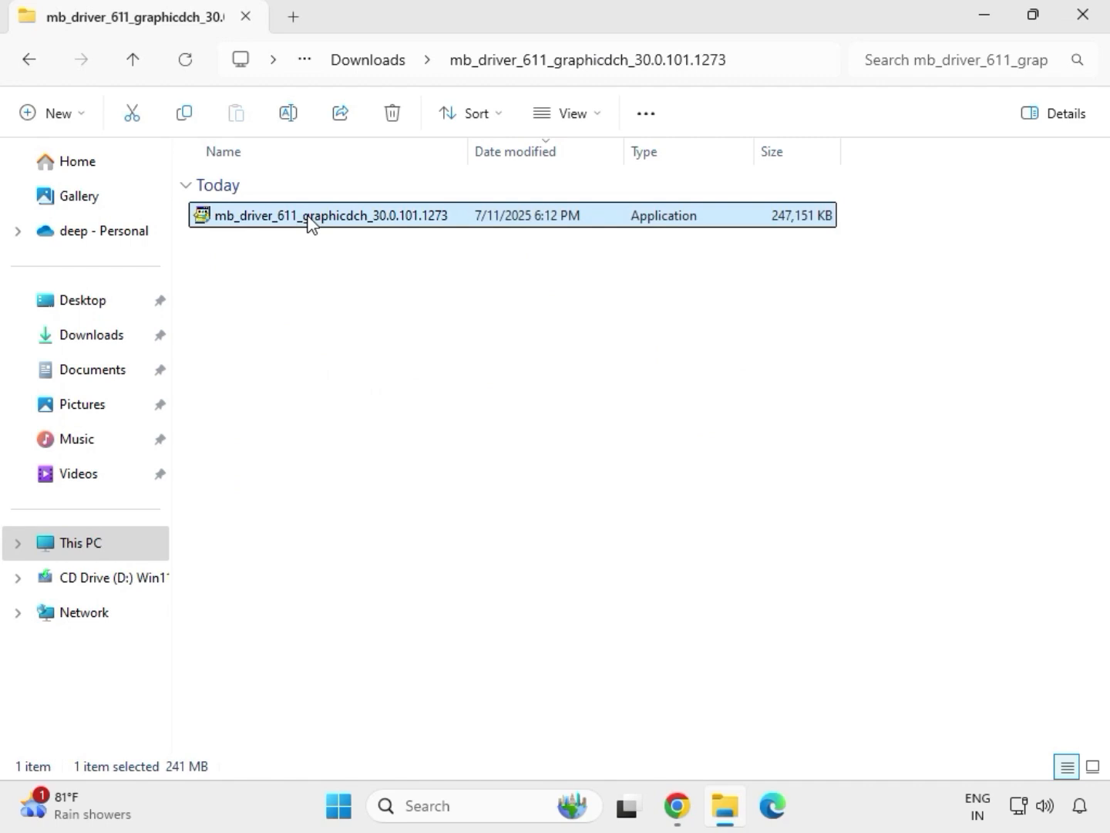
right_click(320, 235)
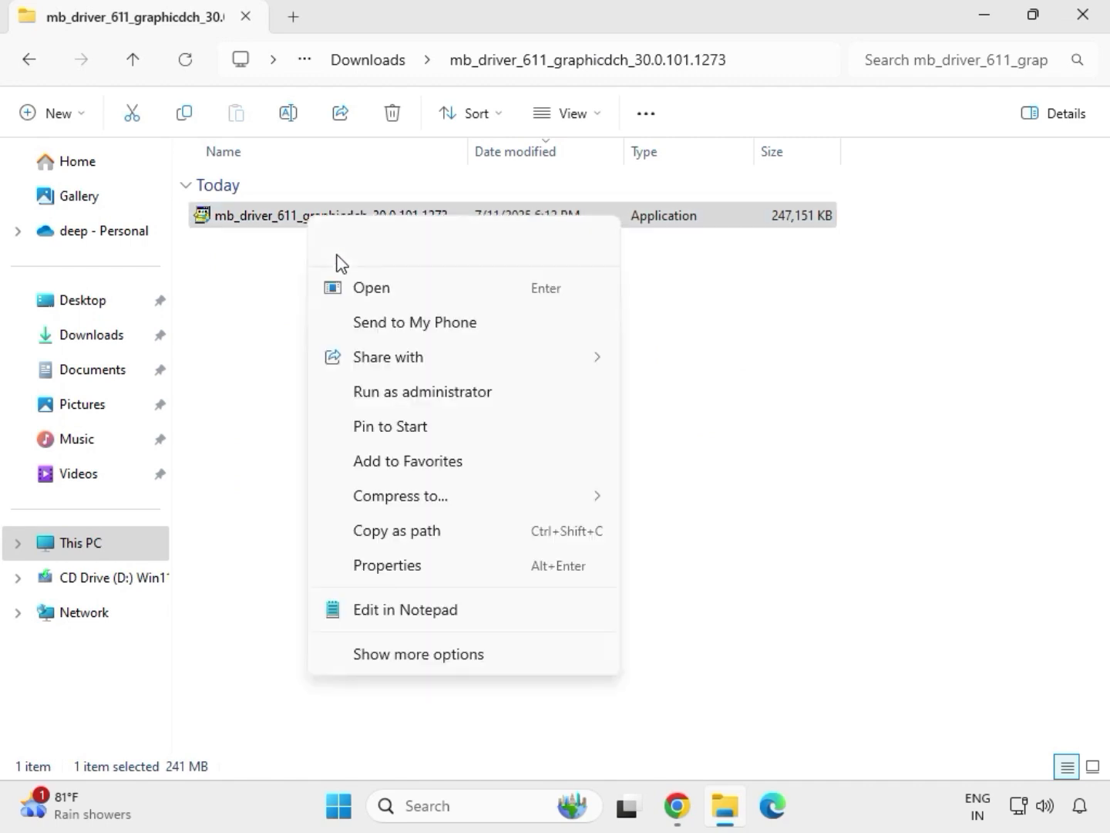
left_click(406, 395)
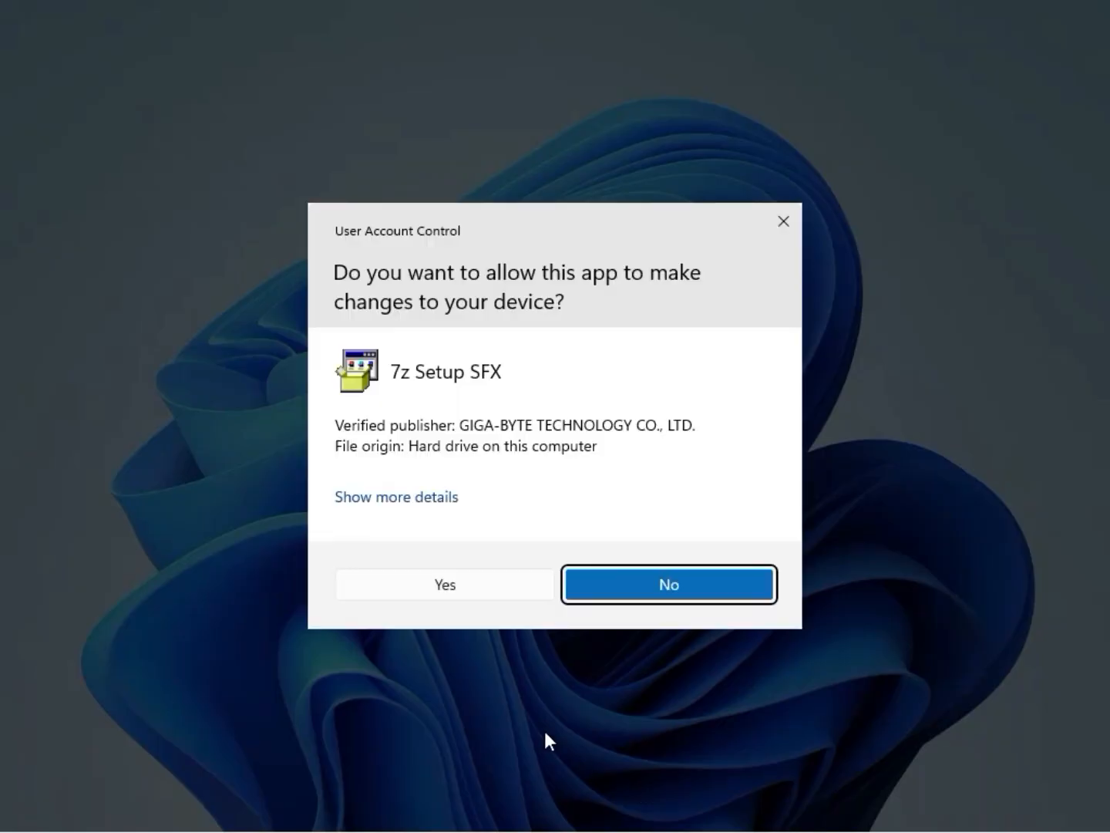
left_click(464, 585)
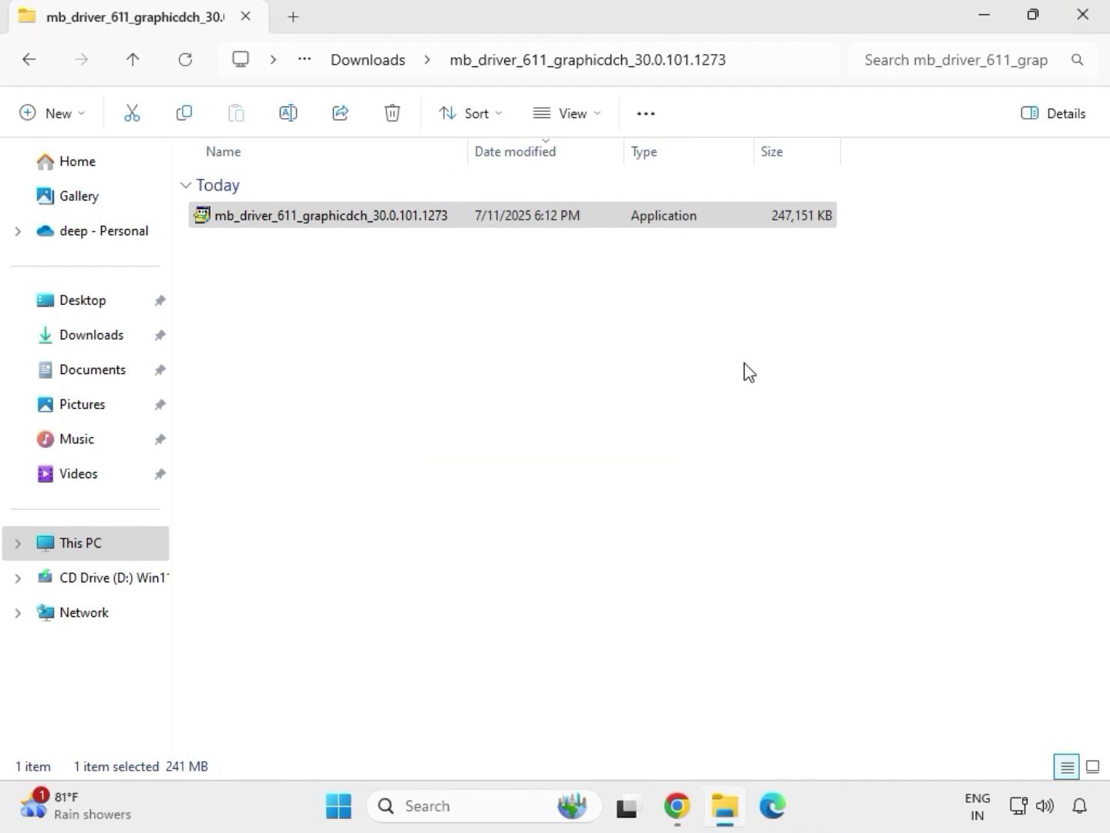
left_click(1093, 32)
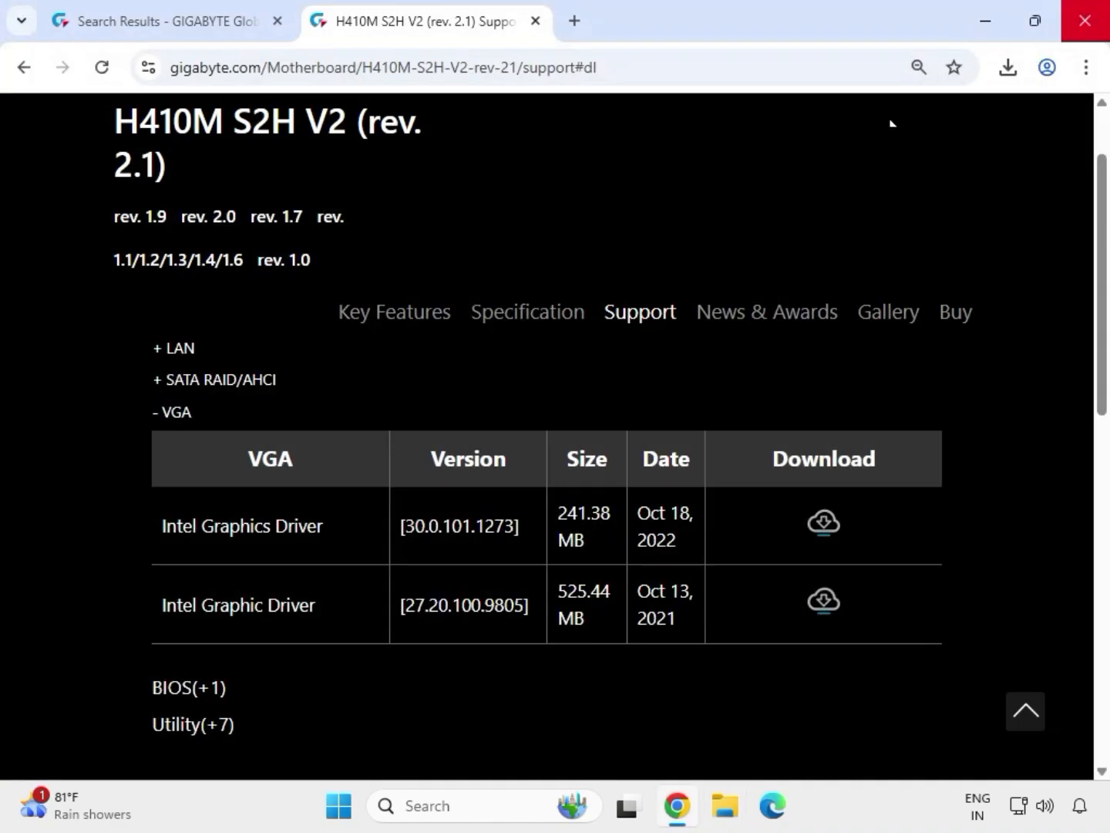
- Open a new File Explorer window showing the Downloads folder
left_click(728, 816)
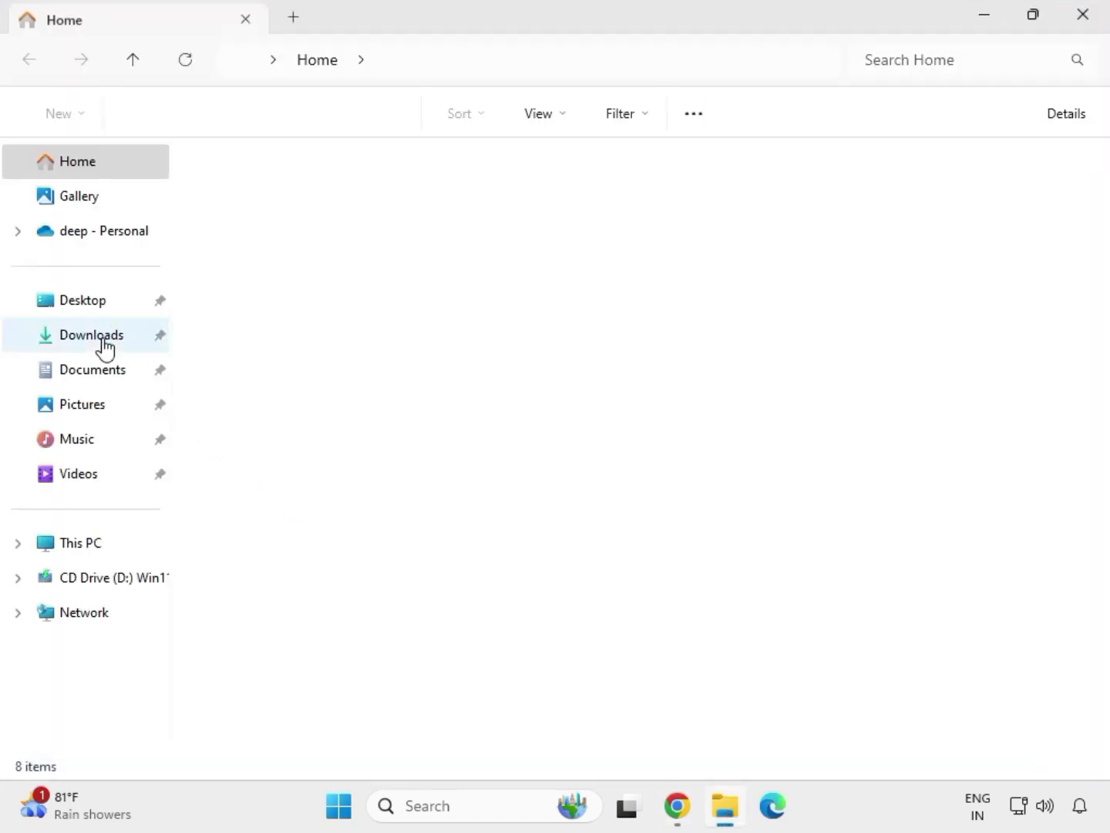
left_click(103, 336)
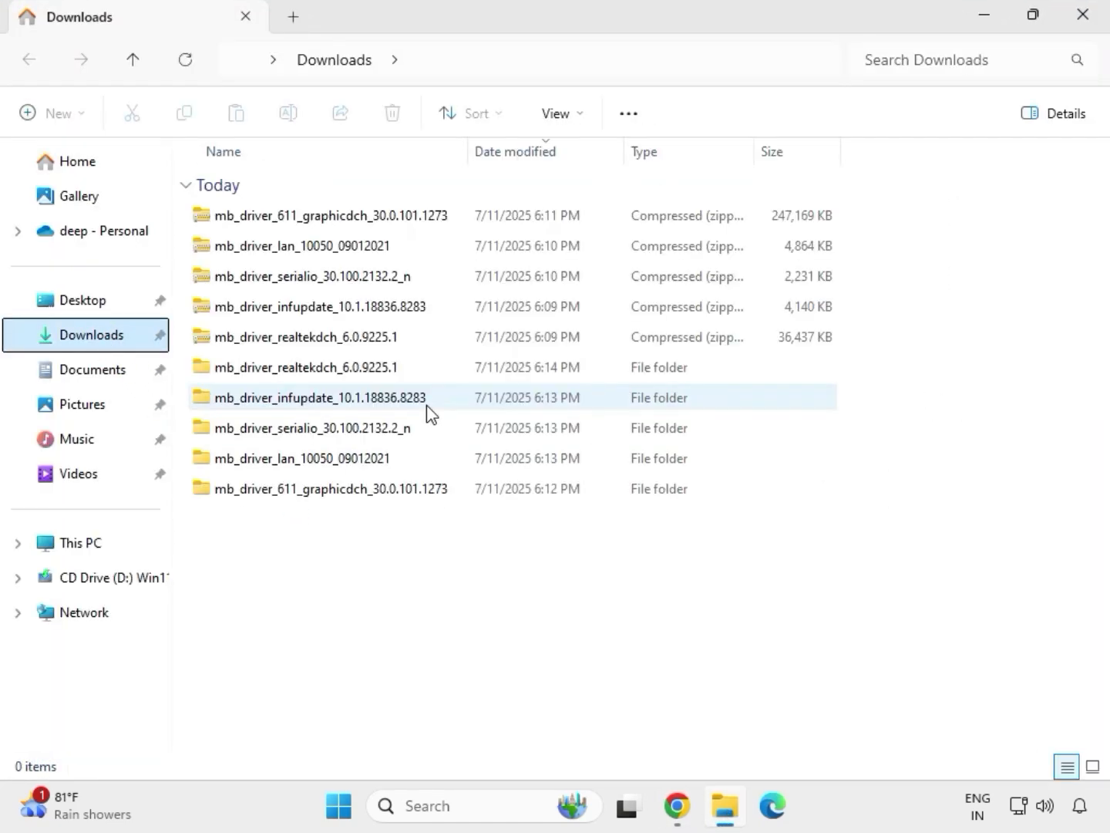
left_click(316, 370)
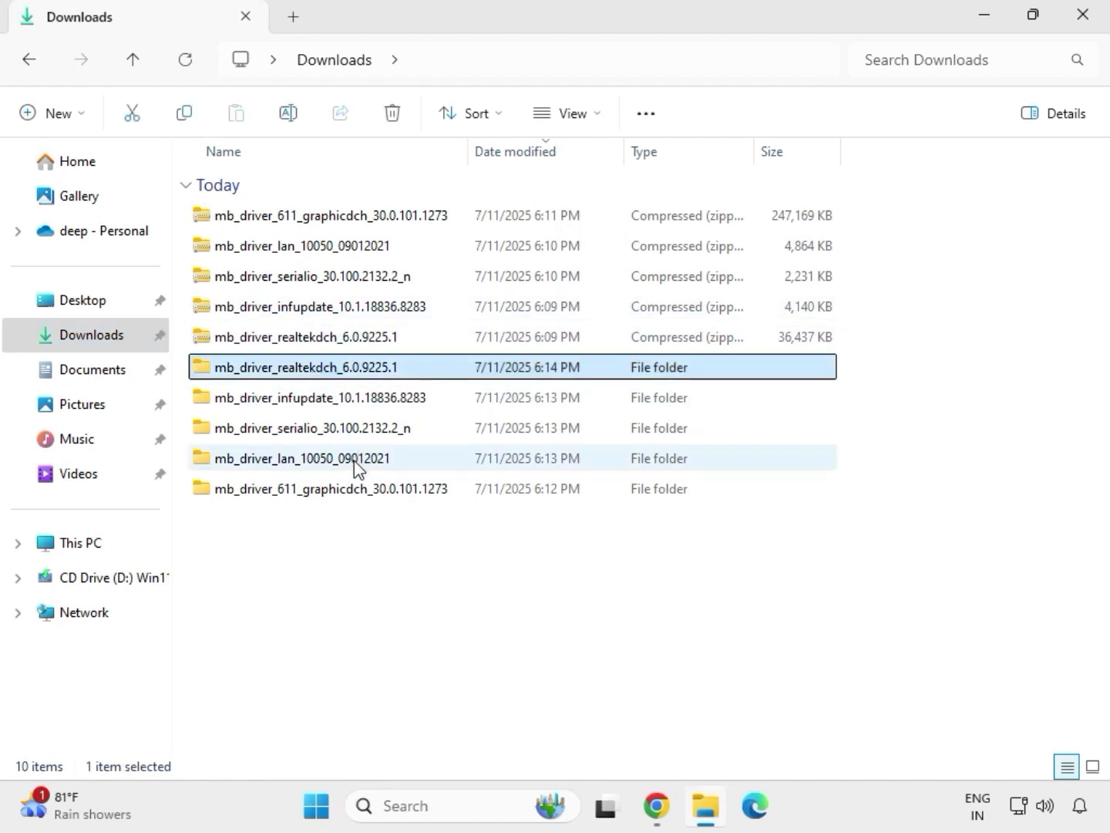
left_click(358, 490)
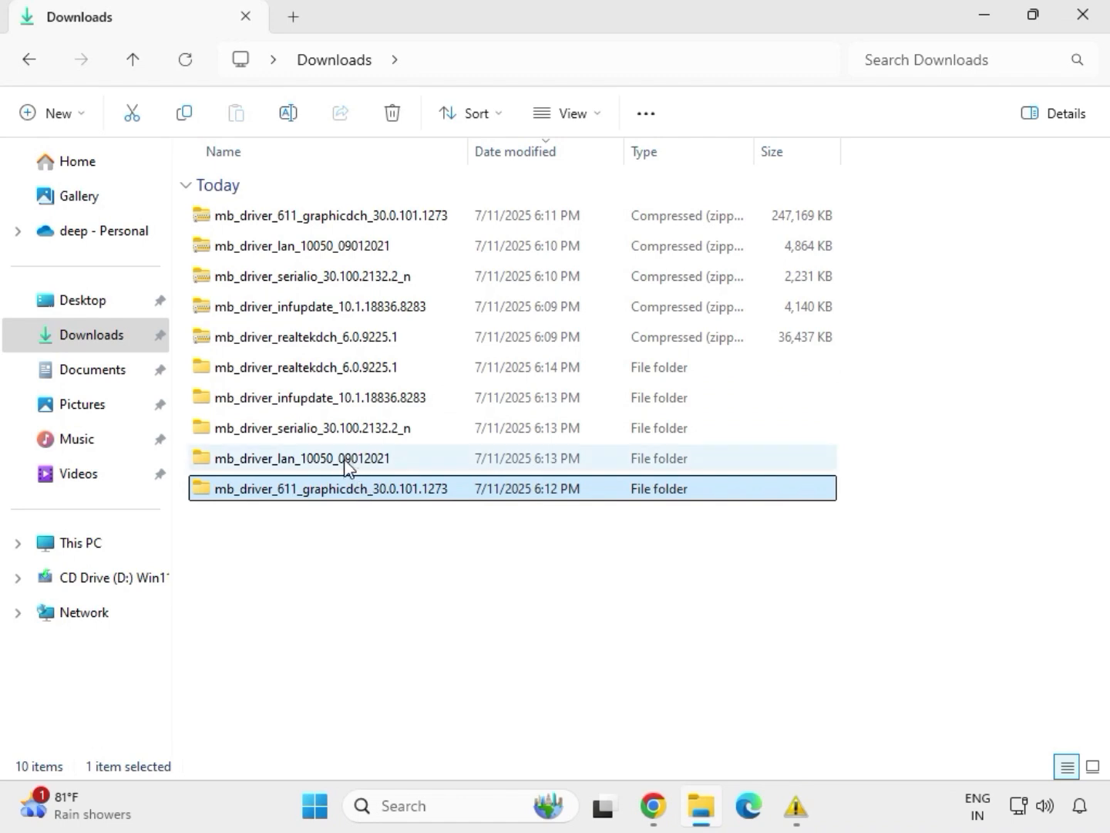
- Run Install_Win10_10050_09012021 from the extracted LAN driver folder, complete the Realtek Ethernet Controller Driver wizard, and return to Downloads
left_click(346, 463)
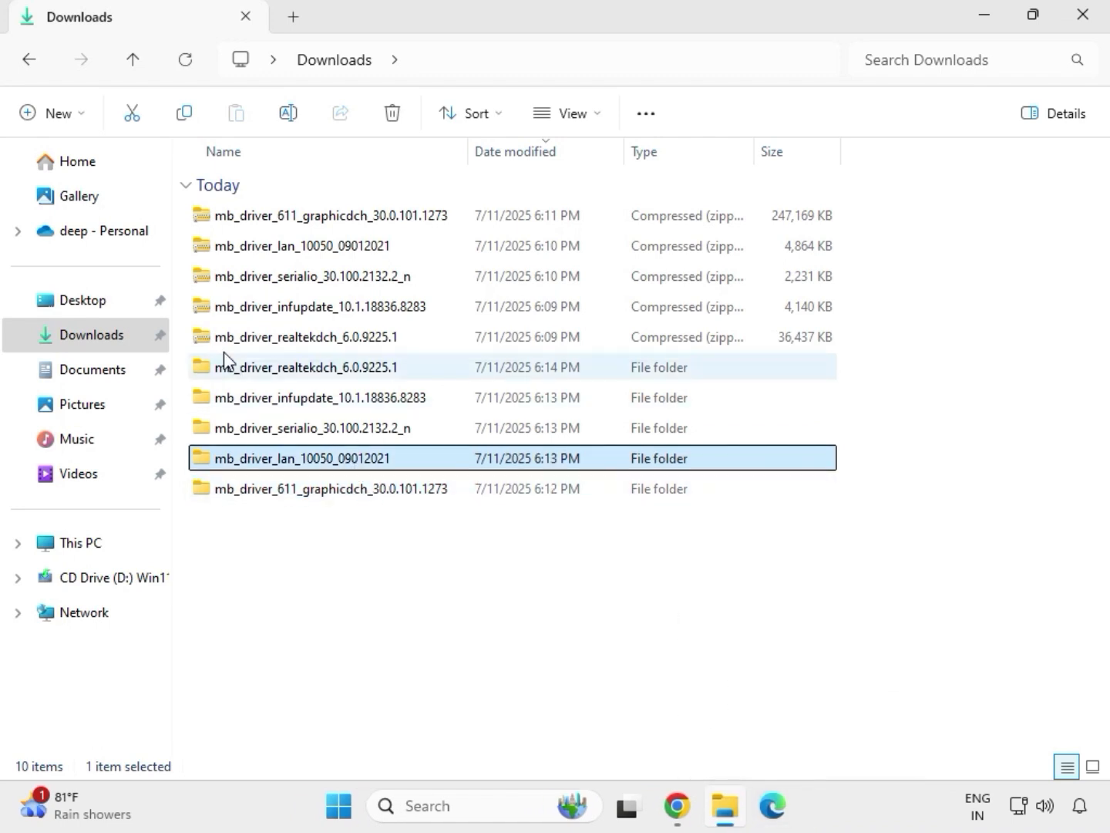
double_click(346, 463)
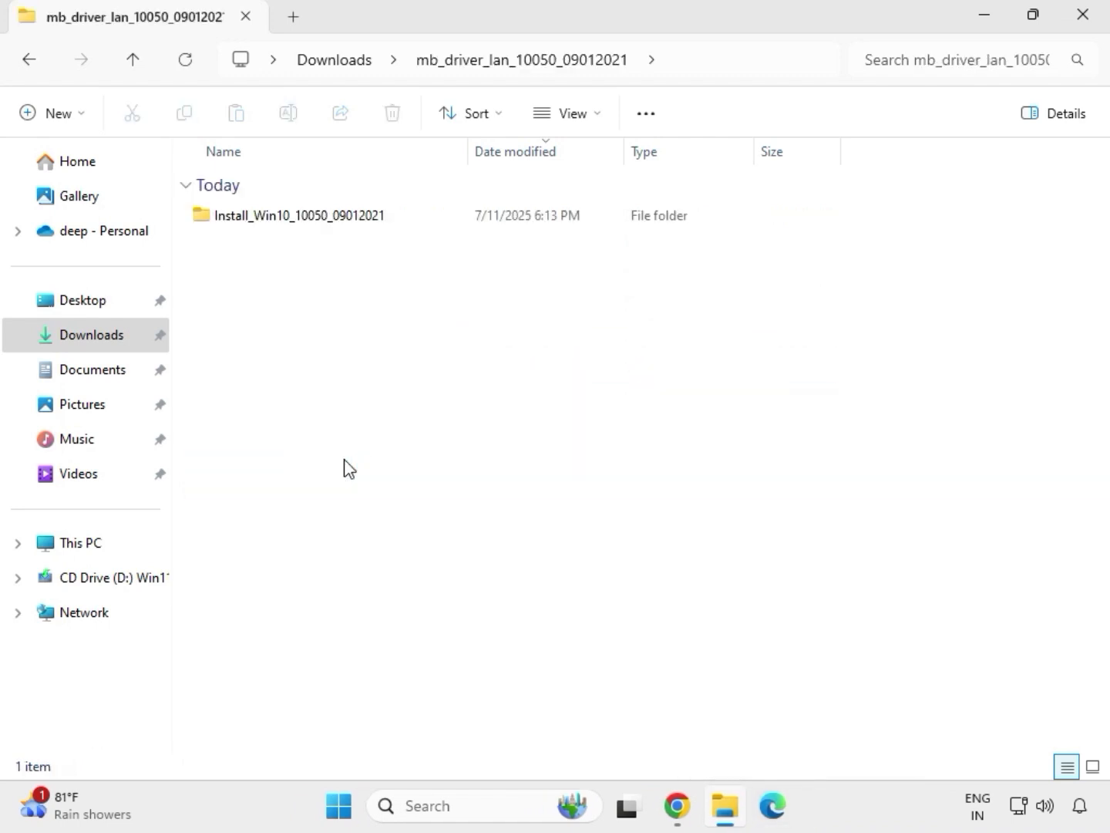
double_click(278, 226)
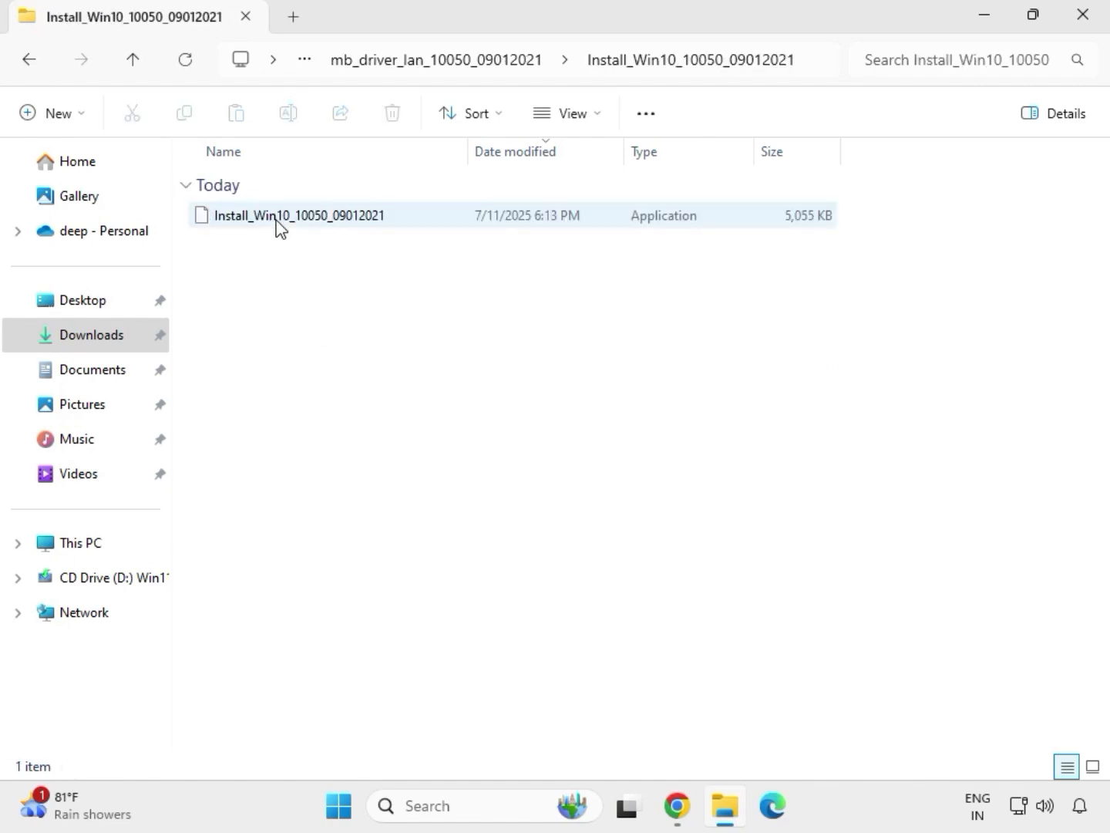
double_click(278, 224)
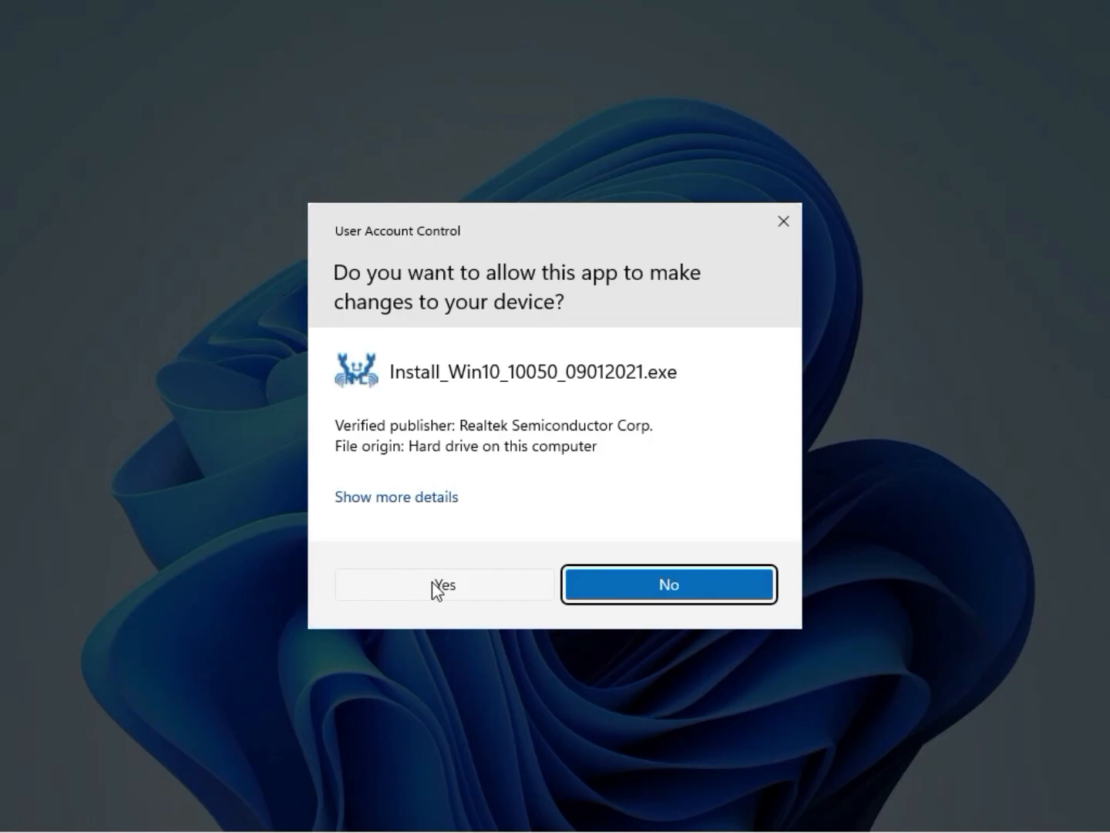
left_click(434, 581)
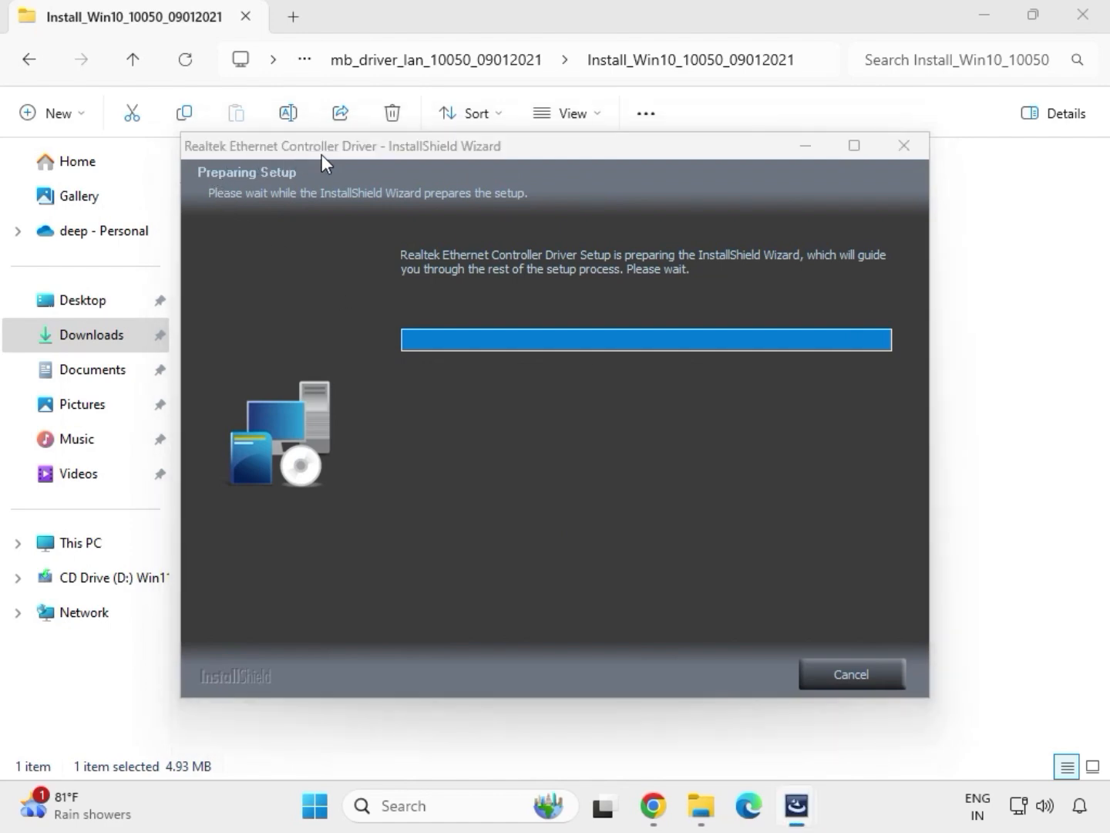
left_click(709, 675)
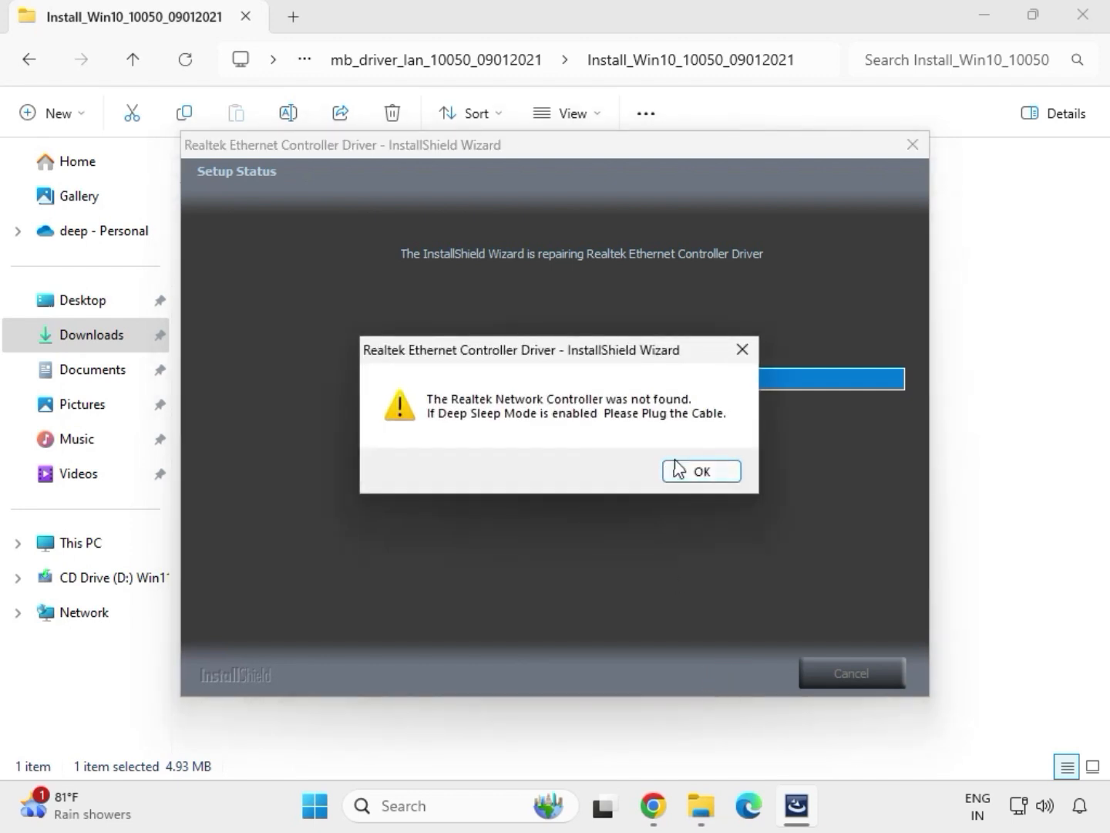
left_click(678, 468)
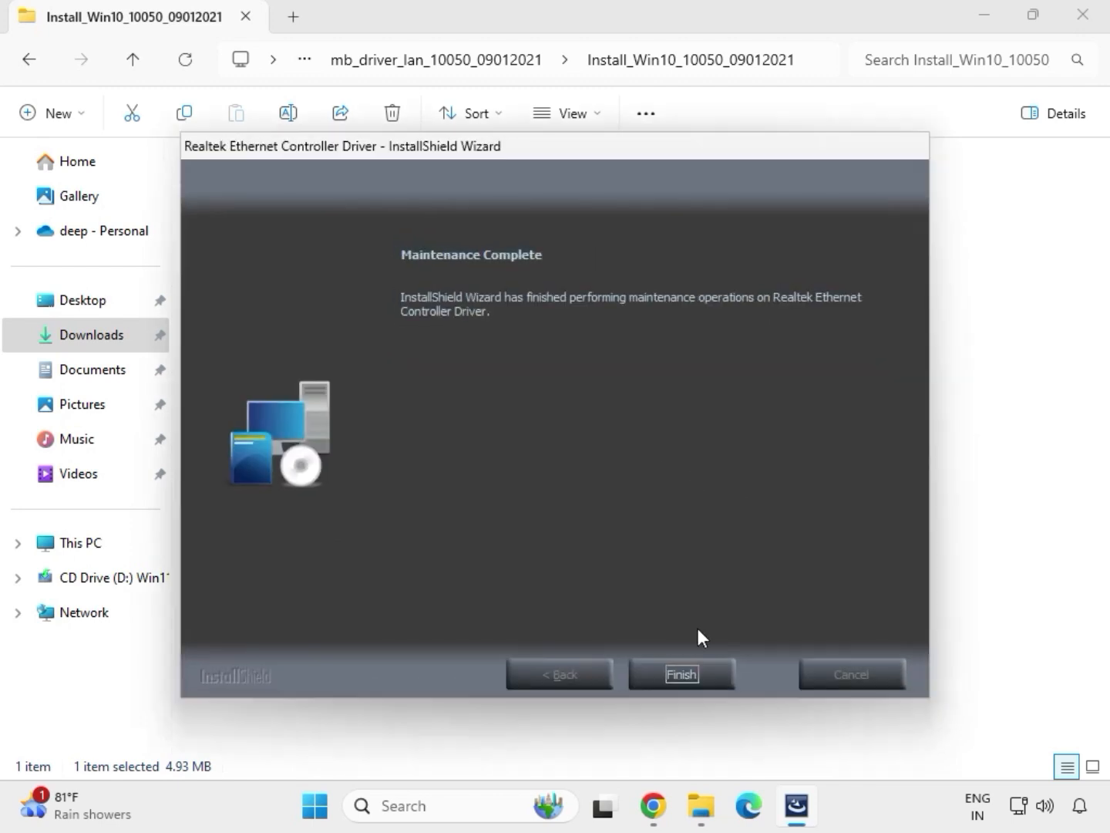
left_click(691, 670)
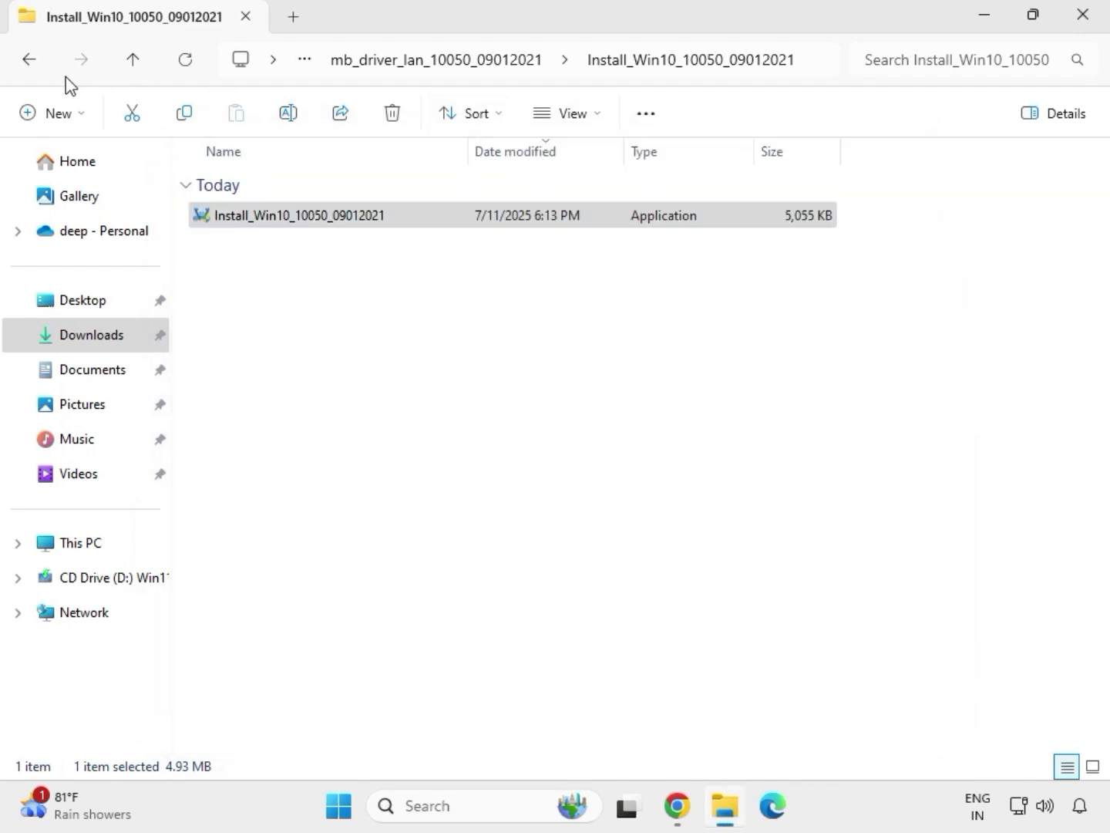
left_click(32, 65)
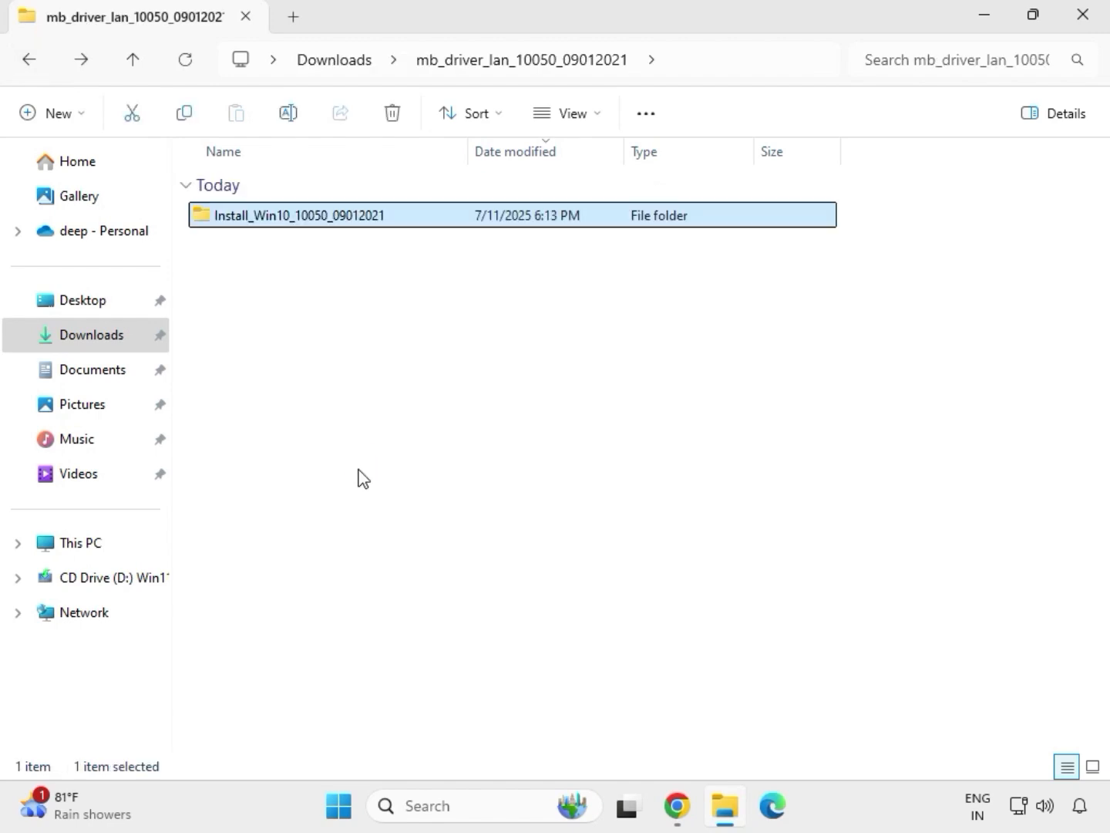
left_click(25, 64)
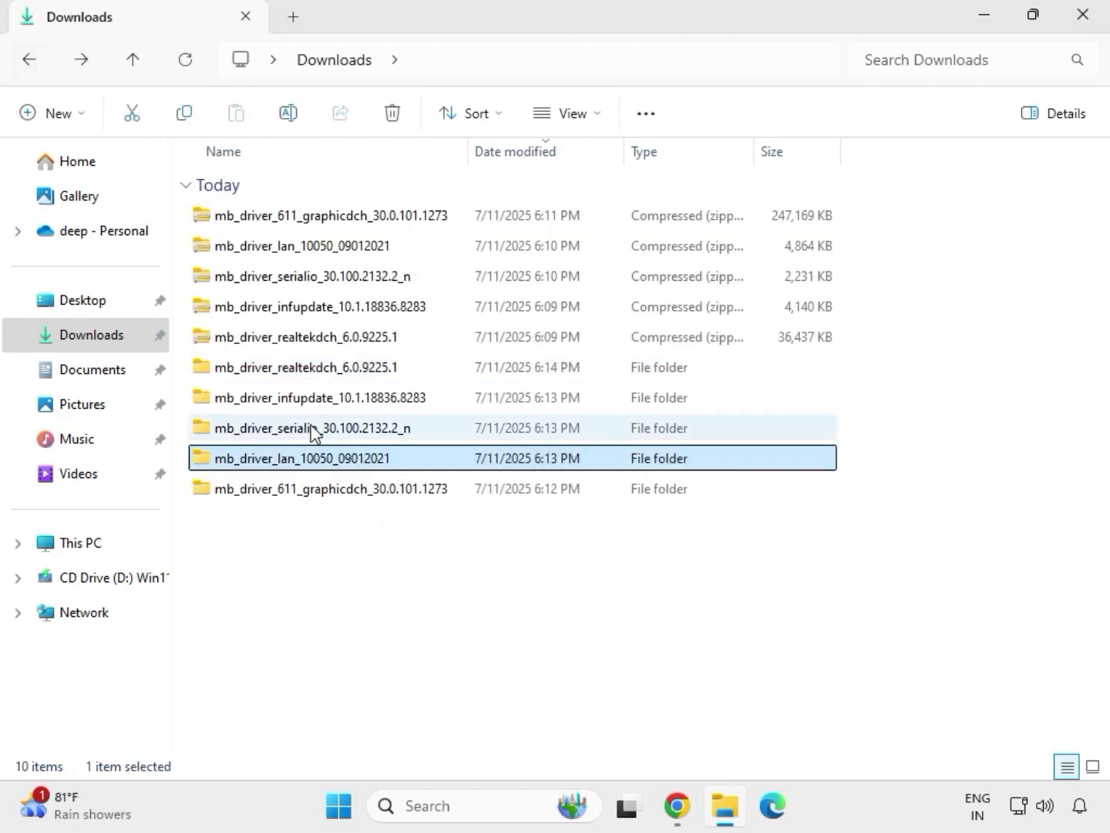
- Try to install the Intel Serial IO driver by running SetupSerialIO as administrator from its extracted folder, and return to Downloads
double_click(312, 430)
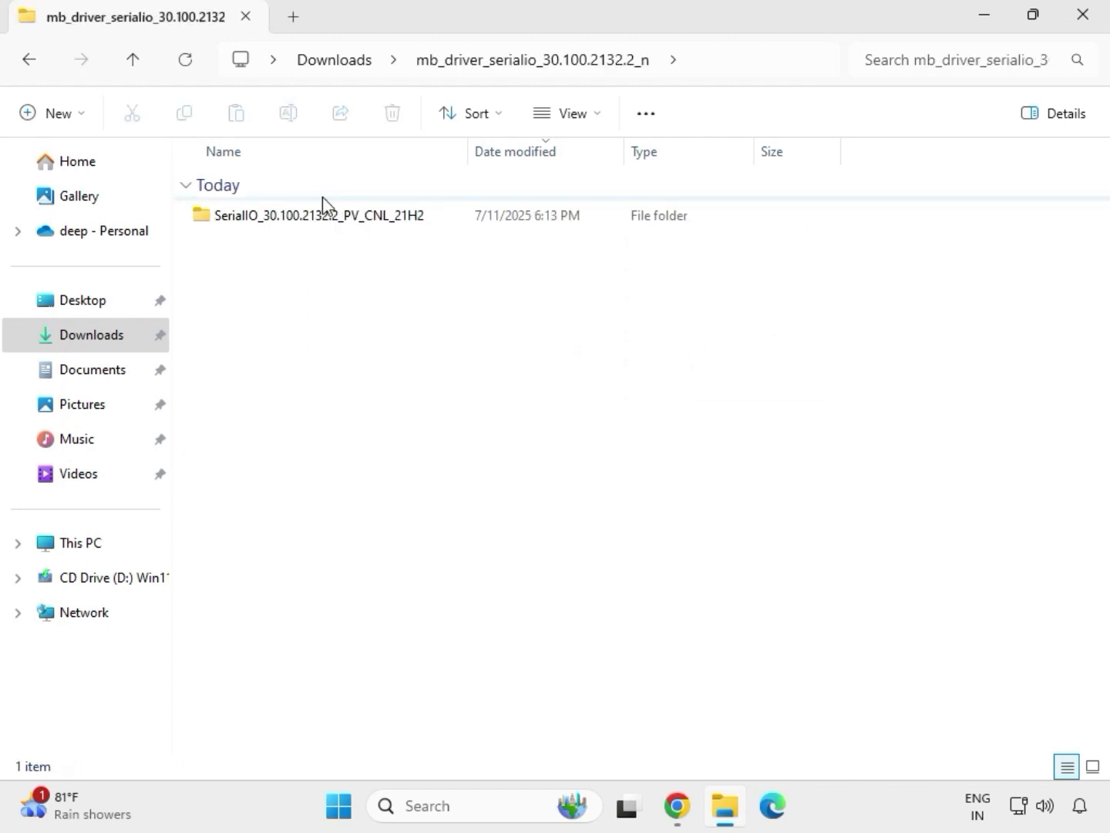
double_click(331, 218)
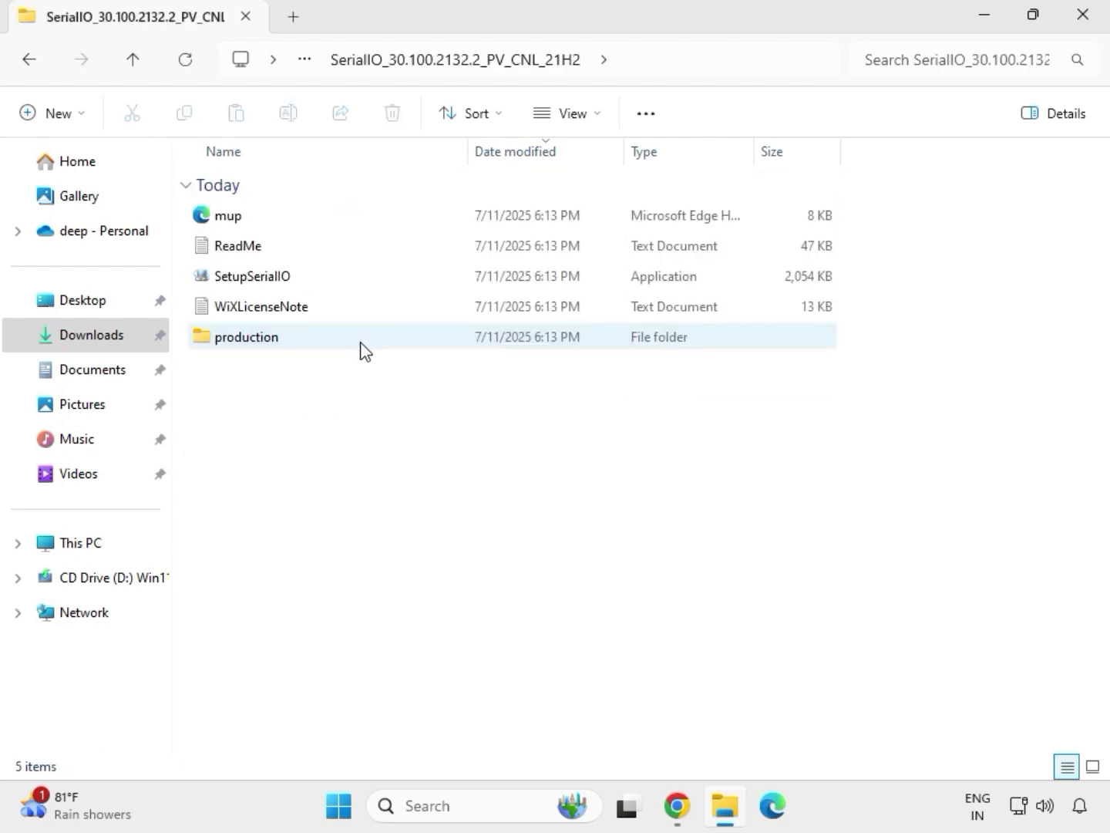
left_click(280, 280)
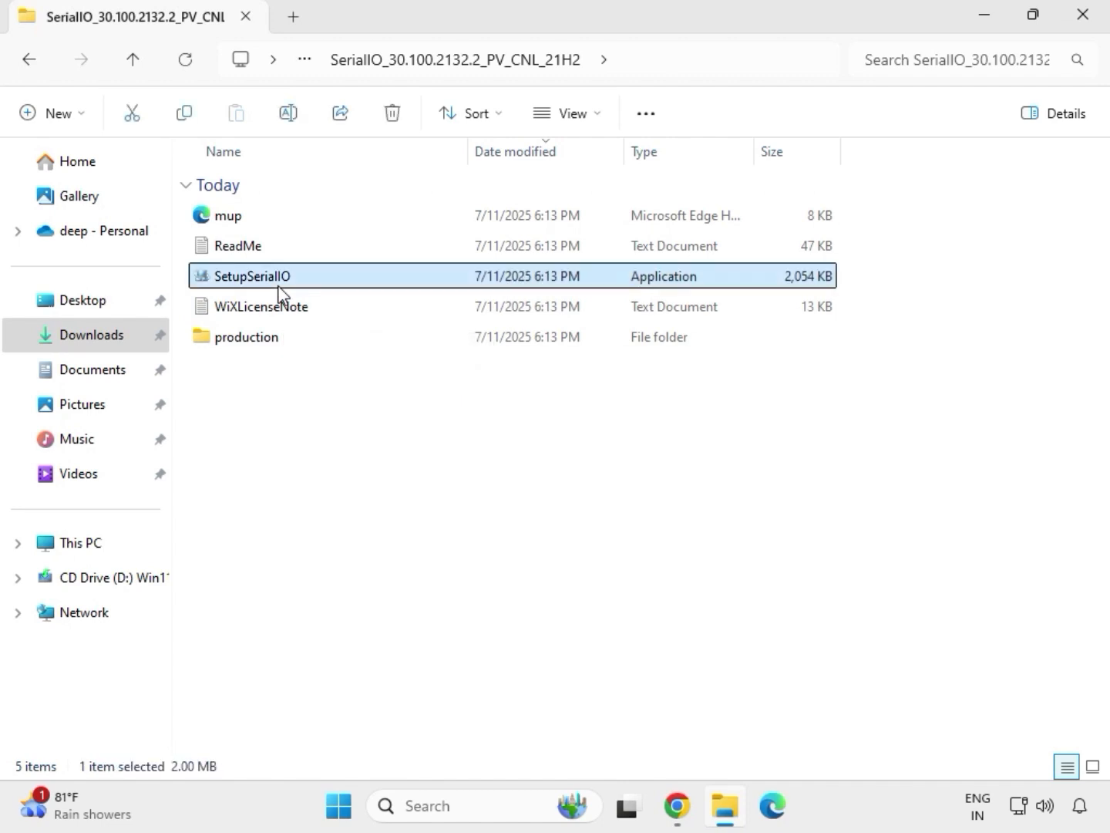
right_click(279, 279)
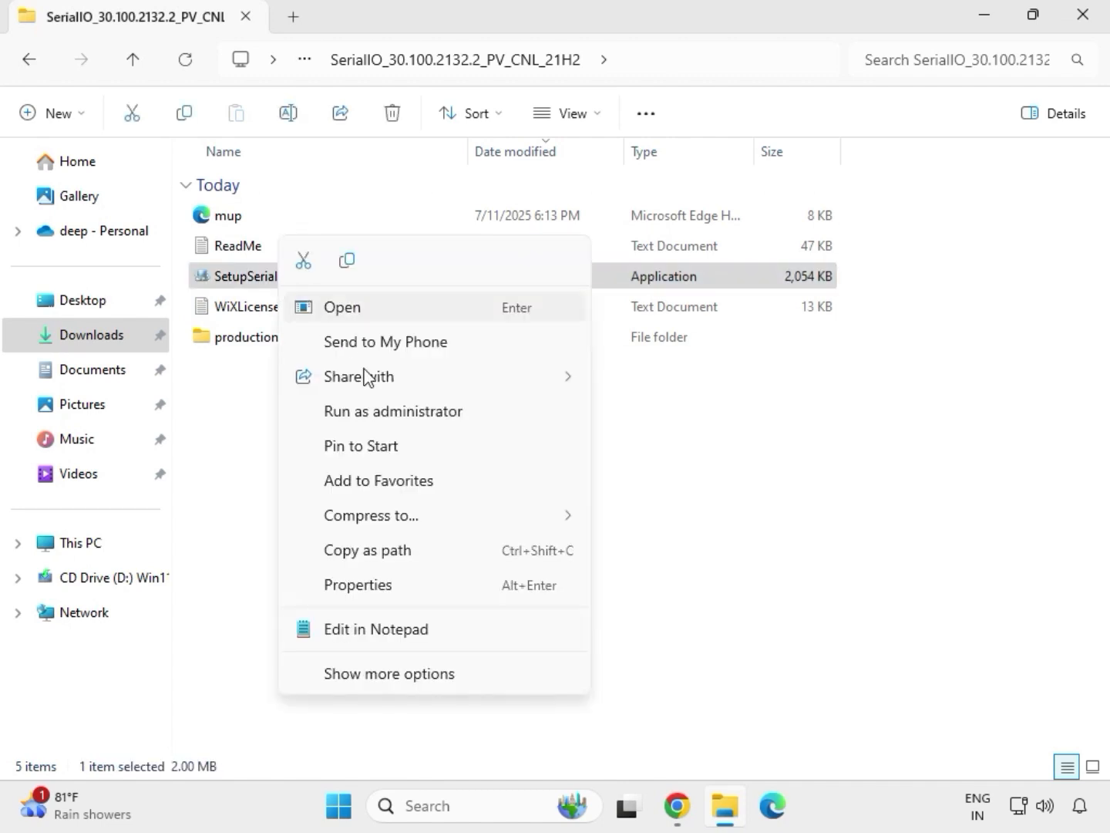
left_click(386, 414)
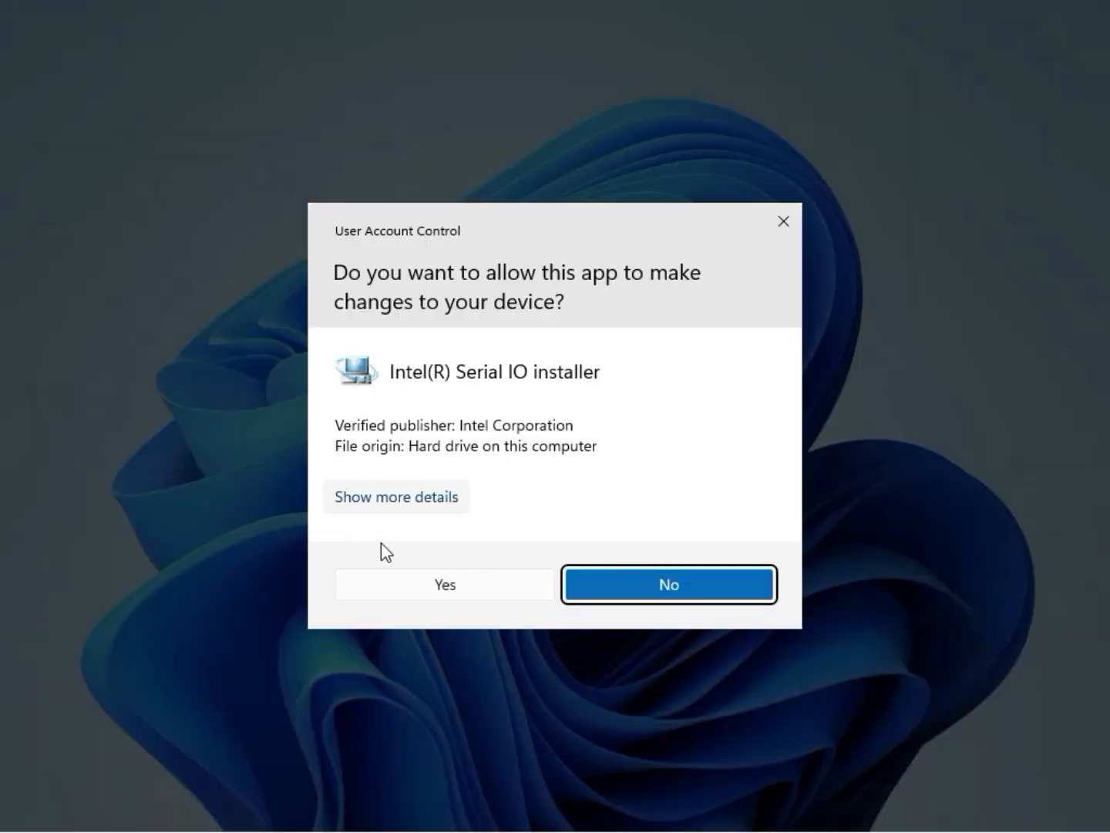
left_click(439, 588)
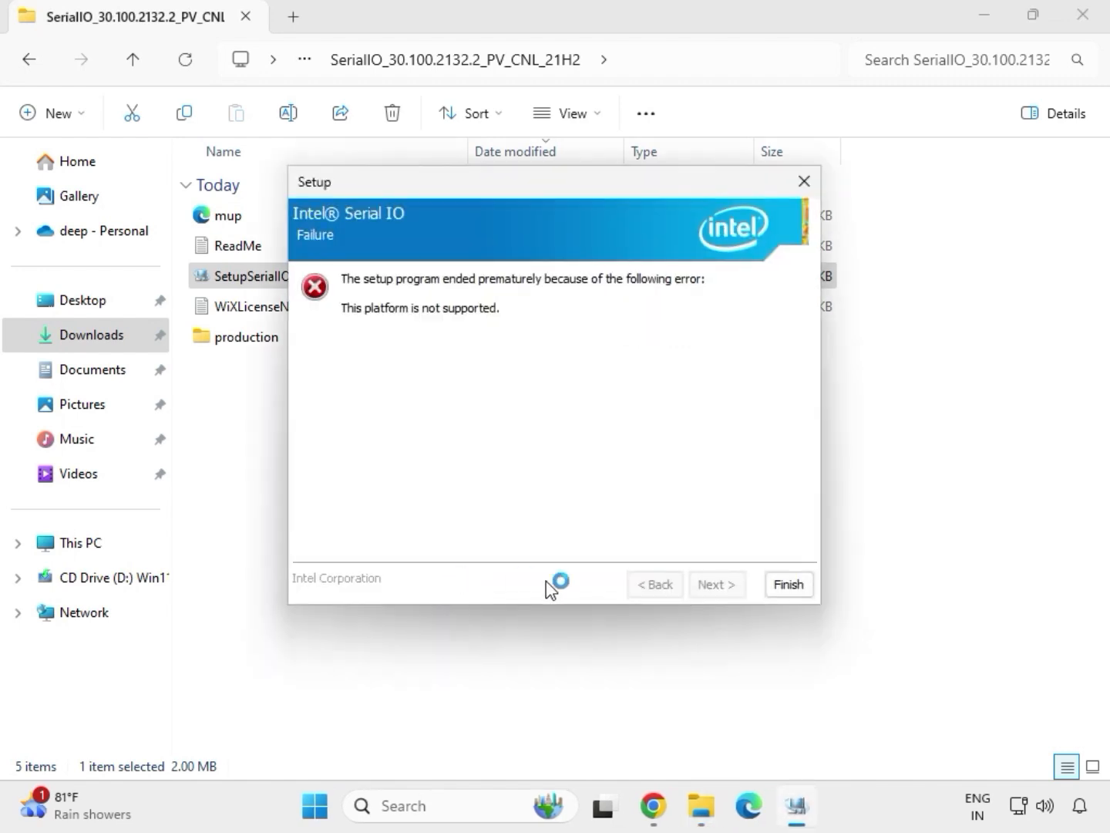
left_click(786, 588)
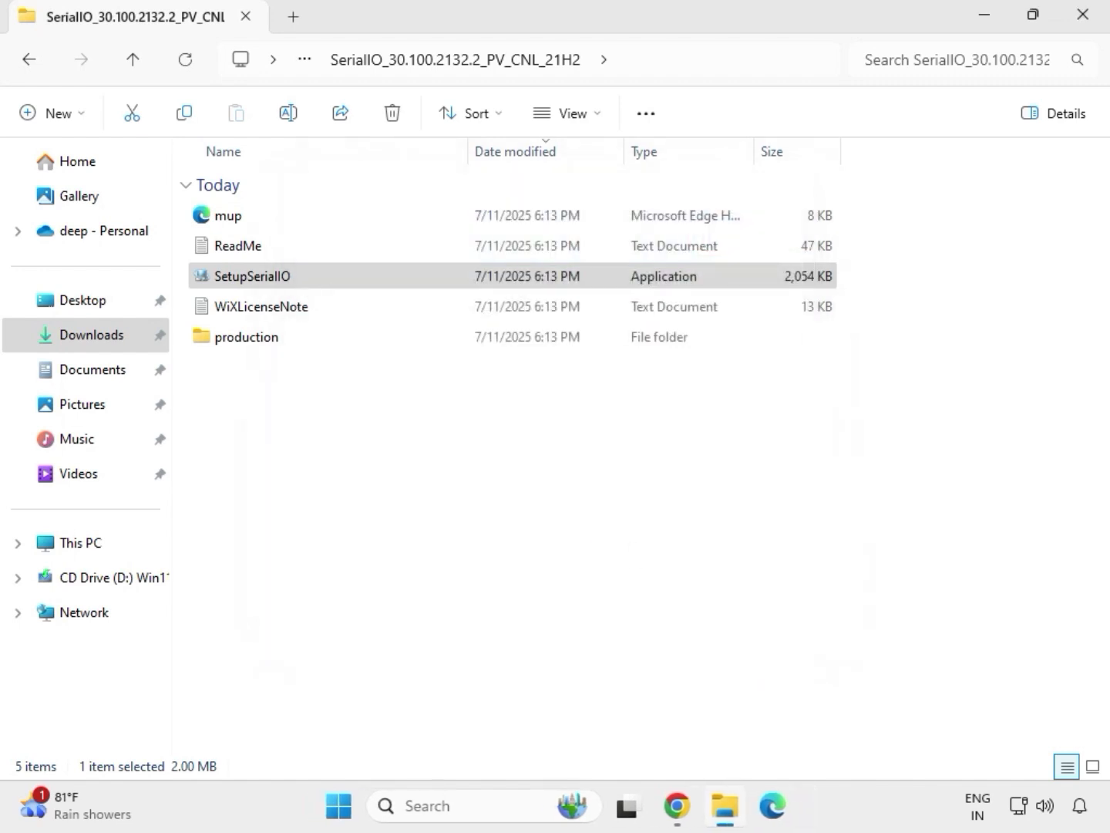
left_click(34, 66)
left_click(35, 65)
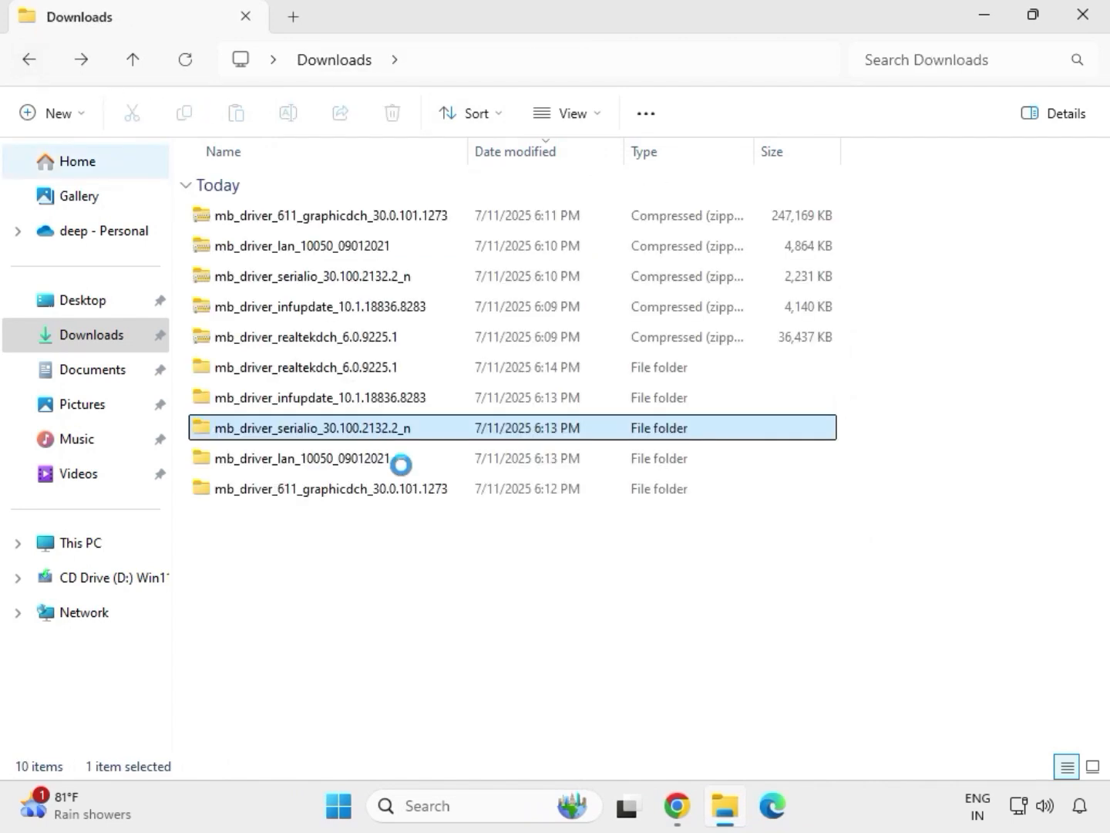
- Run SetupChipset as administrator from the Chipset-10.1.18836.8283-Public-MUP folder inside mb_driver_infupdate_10.1.18836.8283, and allow it to make changes
left_click(290, 402)
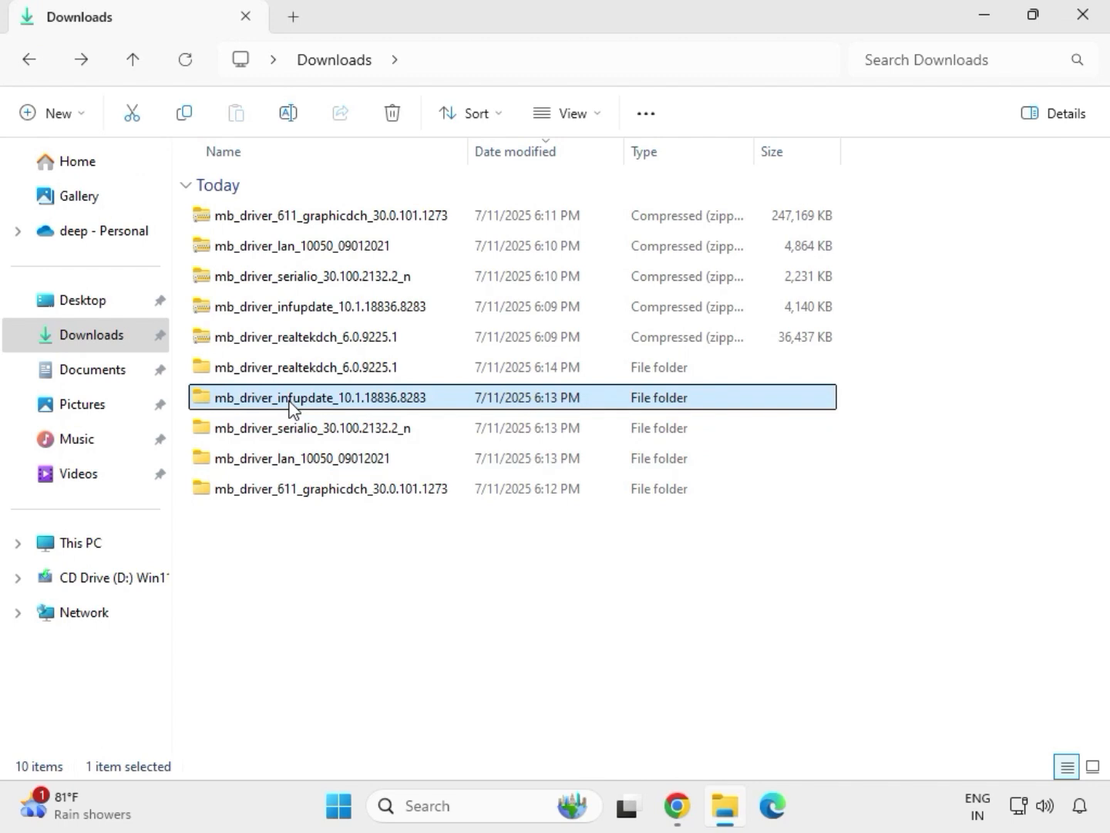
double_click(290, 400)
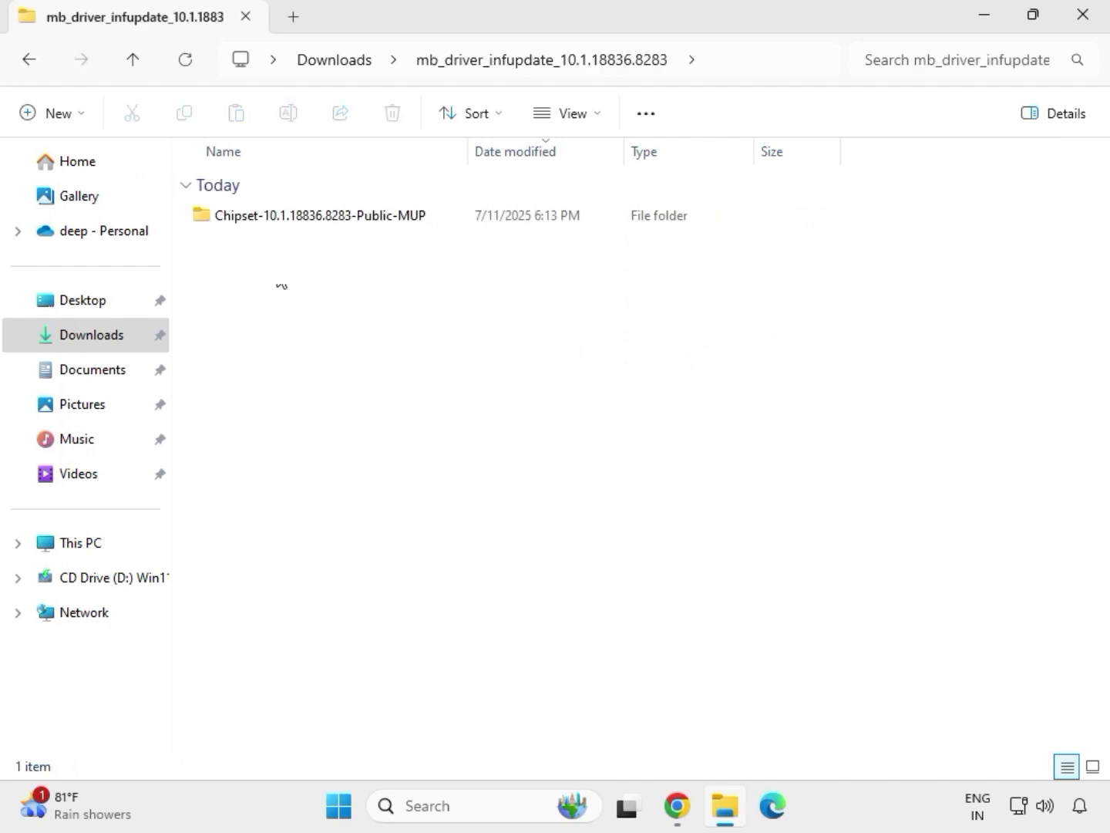
double_click(294, 215)
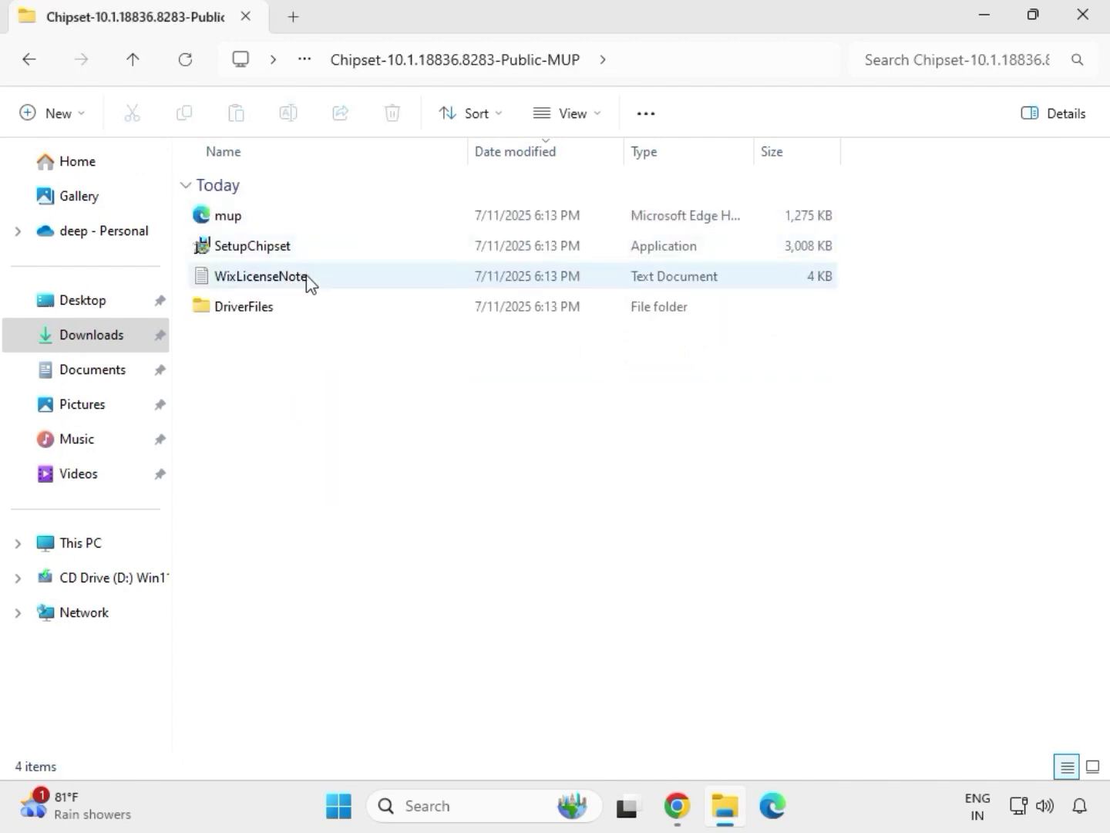
left_click(316, 253)
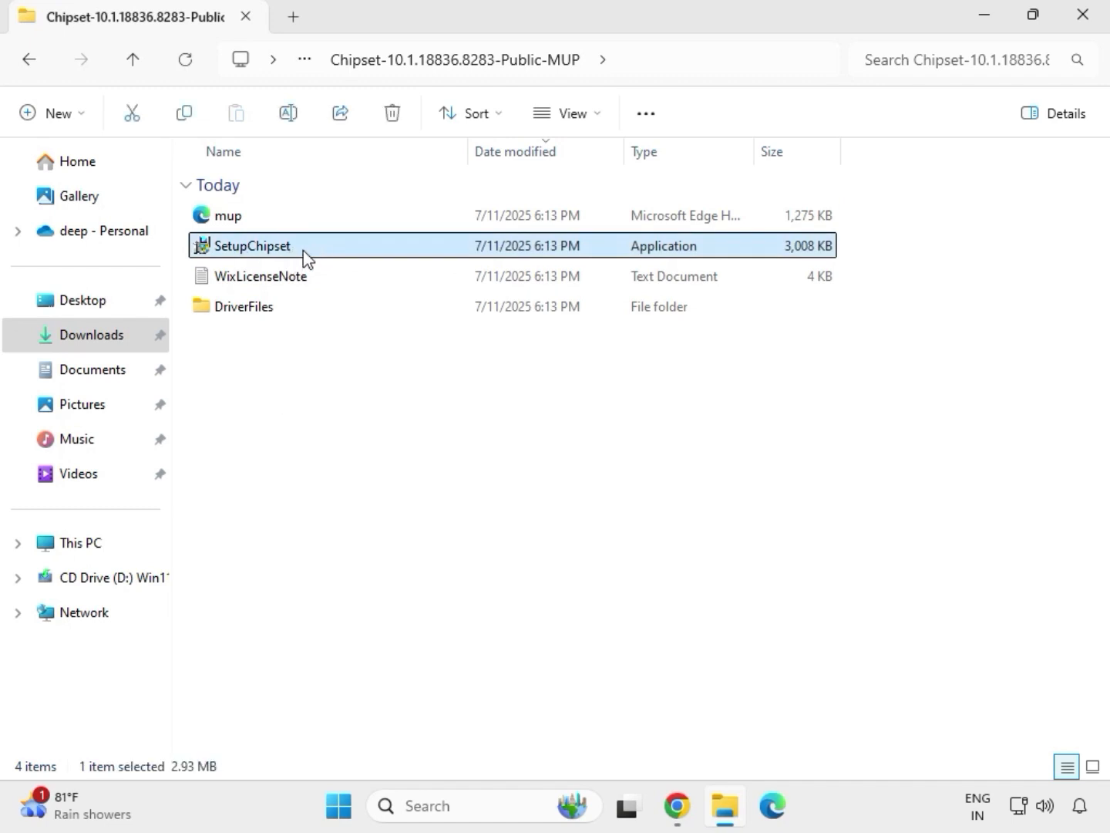
right_click(307, 254)
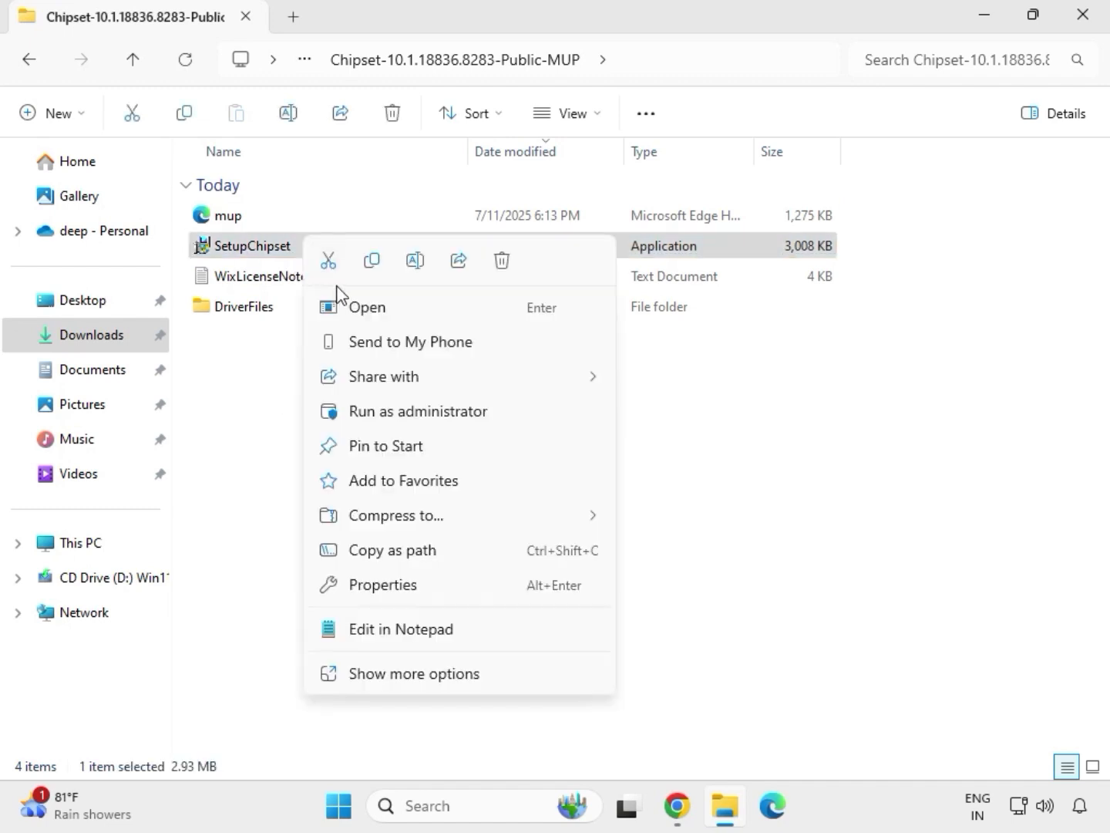
left_click(393, 401)
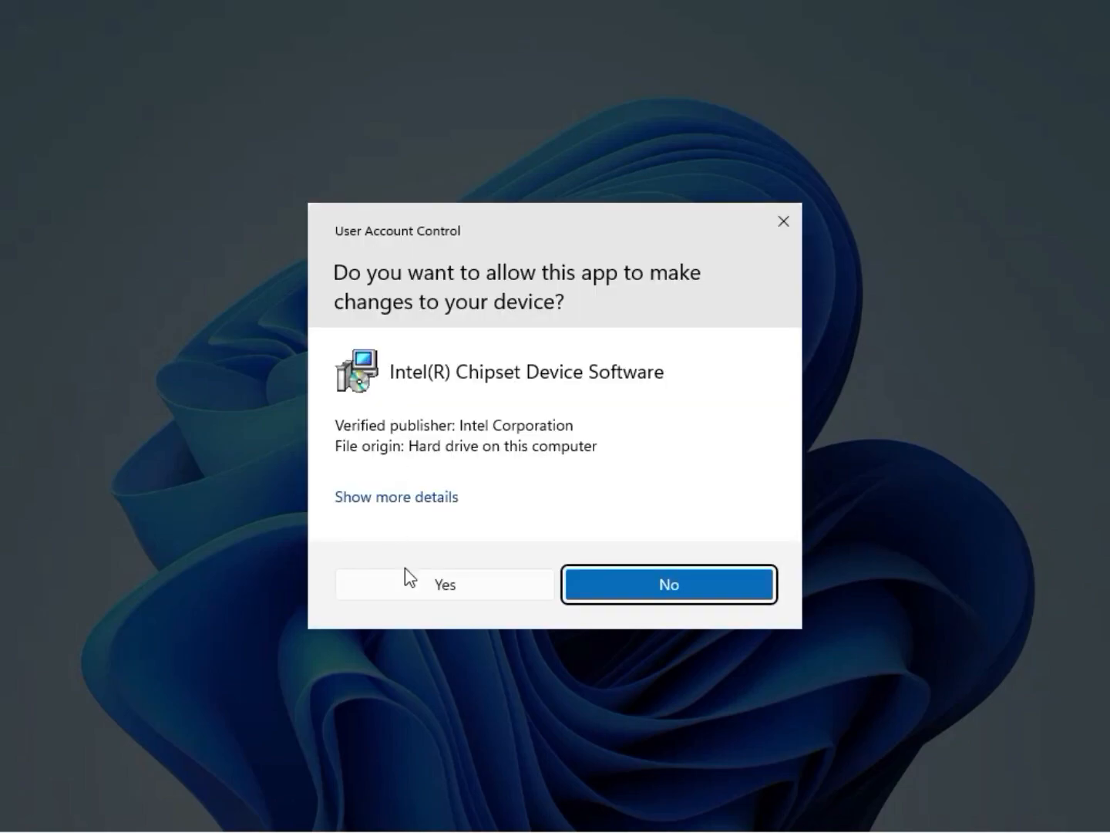
left_click(447, 593)
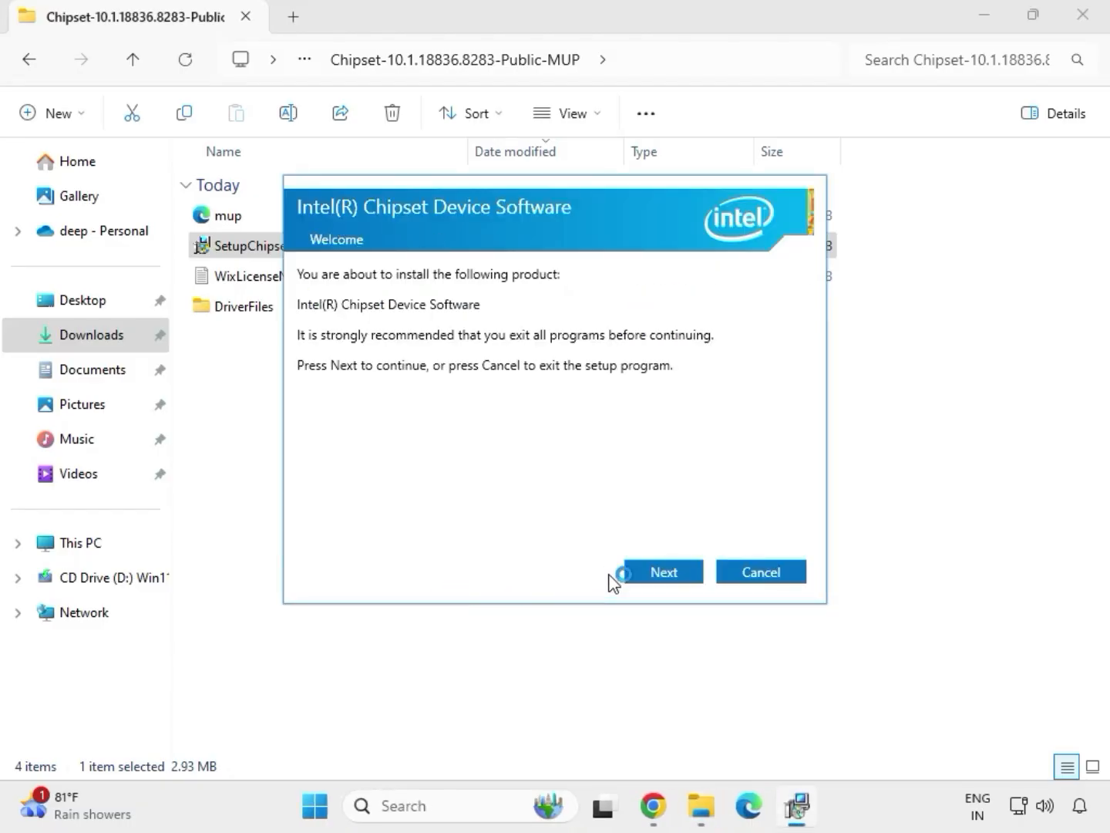
- Complete the Intel Chipset Device Software installation and return to the Downloads folder
left_click(650, 579)
left_click(648, 580)
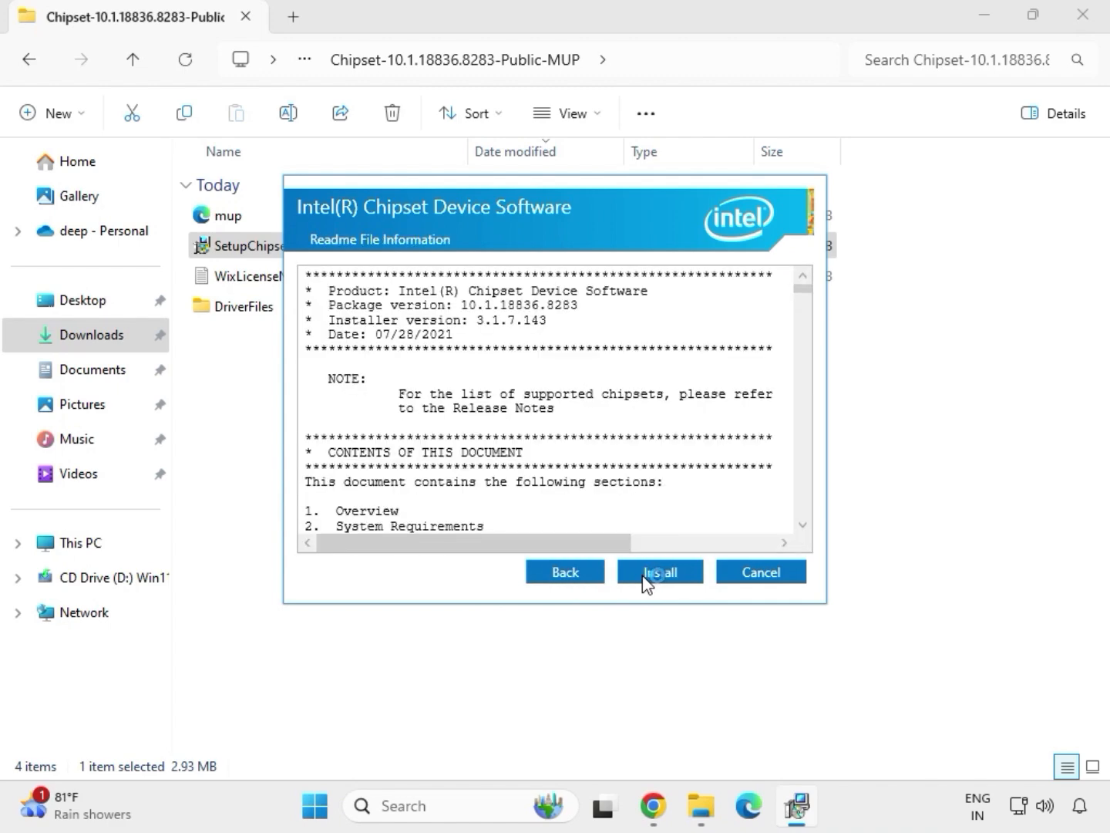
left_click(671, 579)
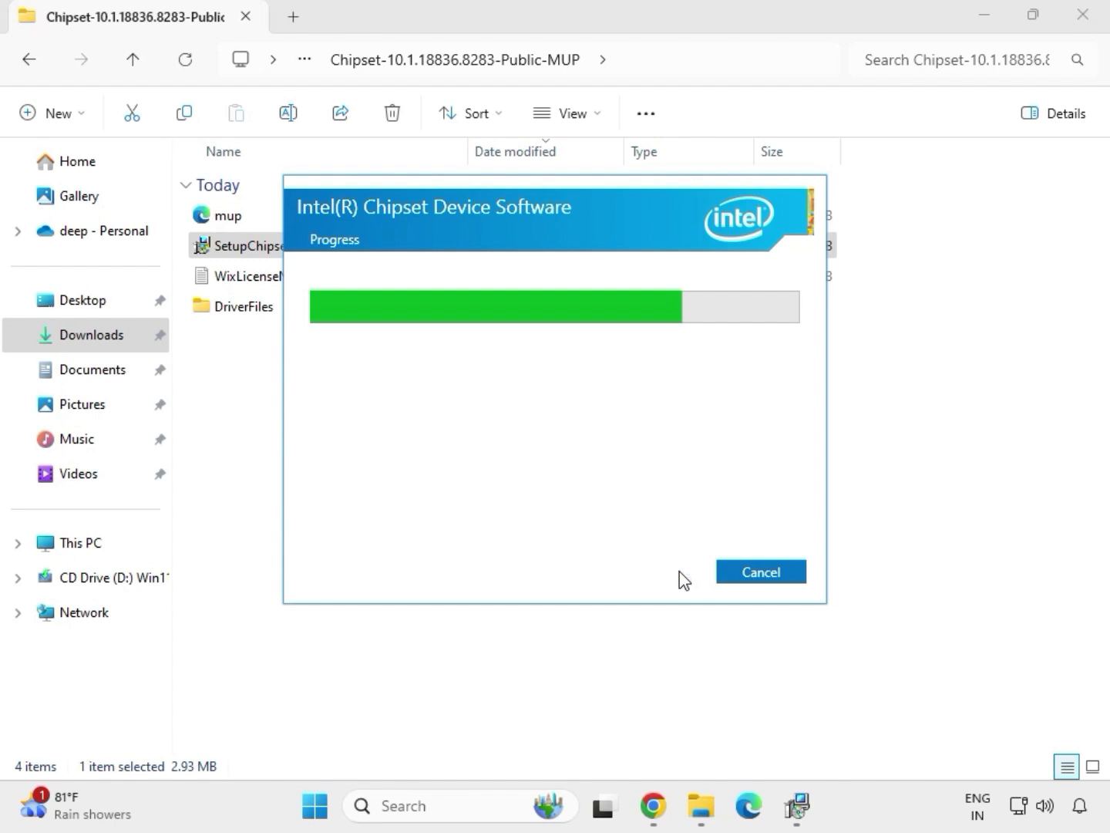
left_click(752, 577)
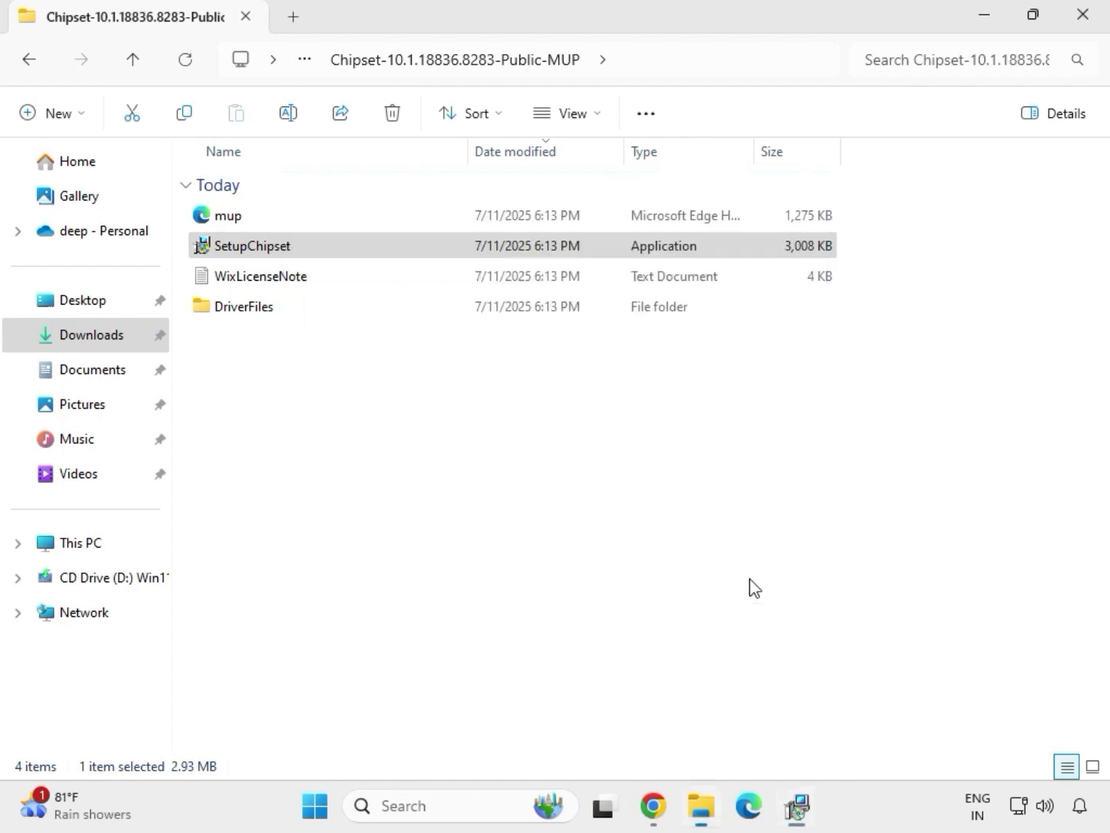
key("alt+Left")
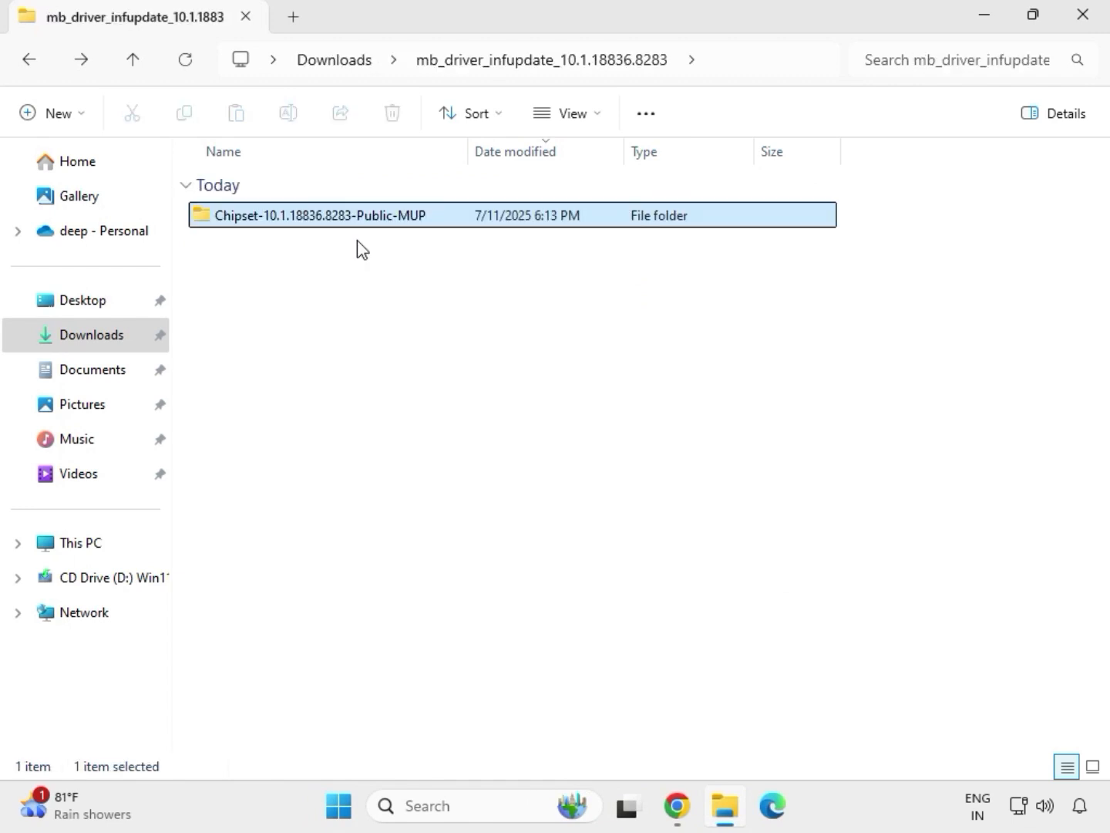
key("alt+Left")
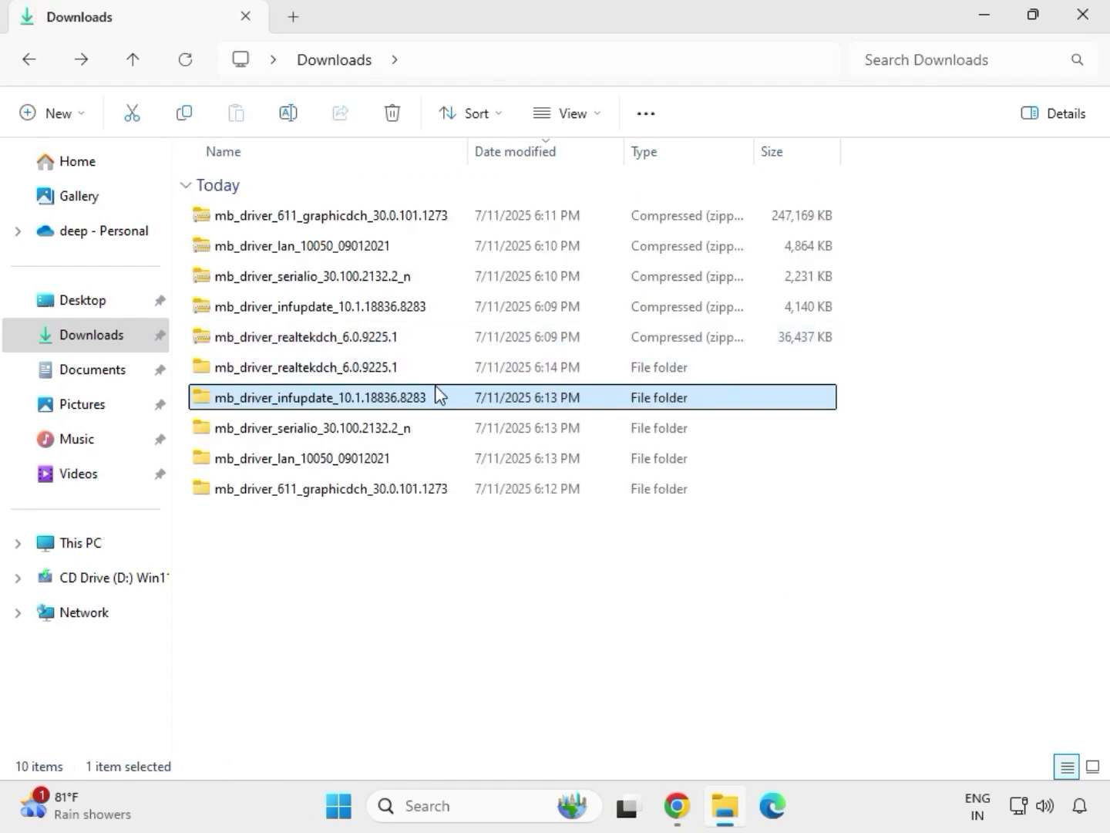
left_click(412, 371)
double_click(413, 369)
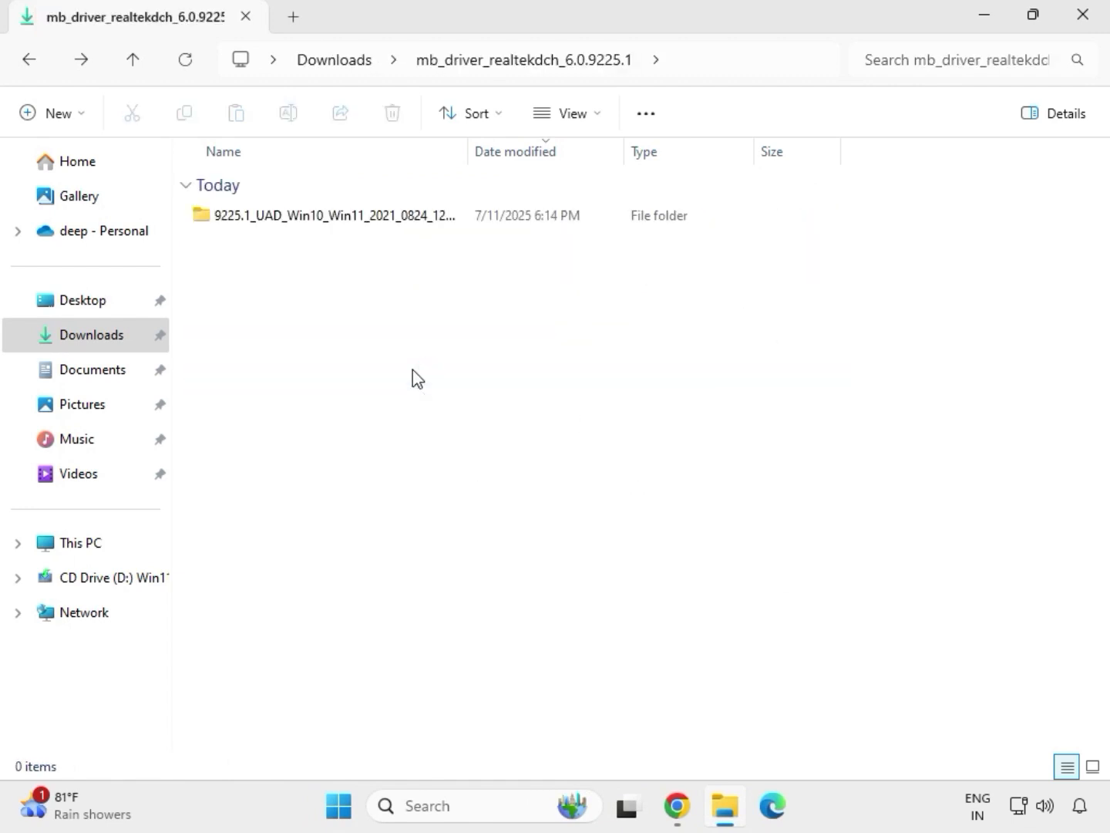
left_click(334, 60)
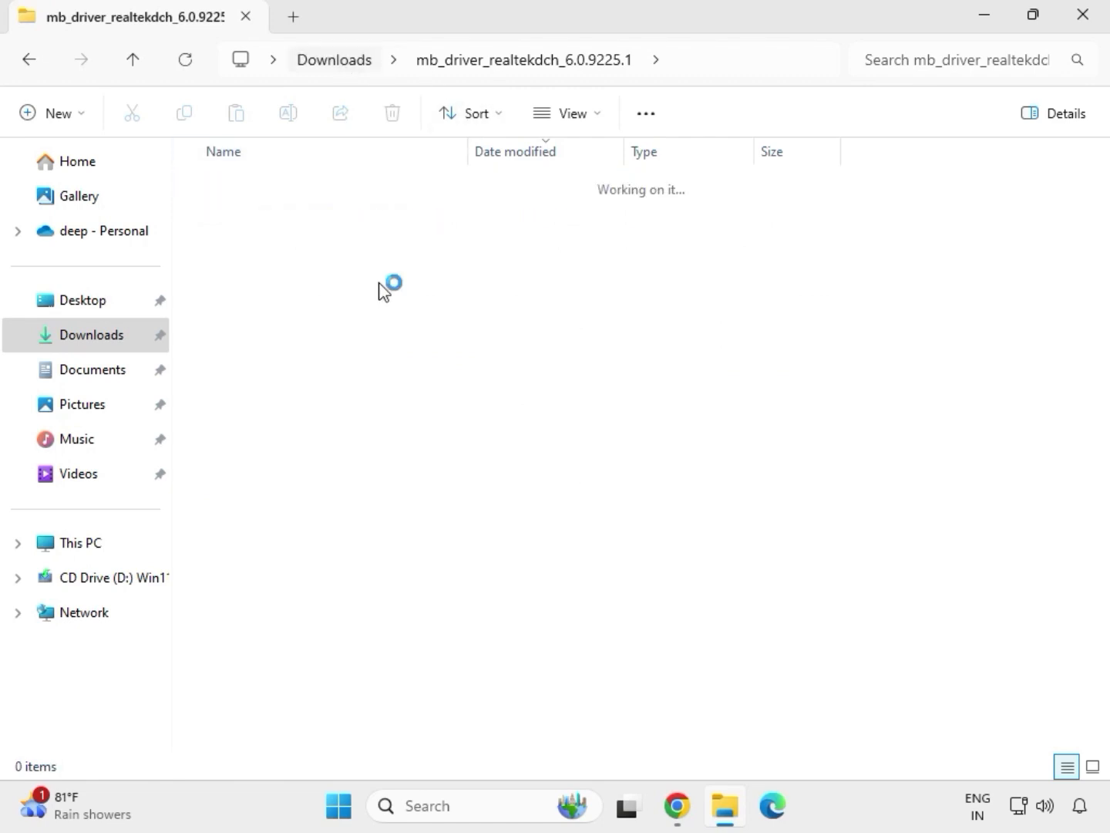
- Run the mb_driver_611_graphicdch_30.0.101.1273 installer as administrator from its extracted folder, allow it to make changes, and return to Downloads
left_click(317, 494)
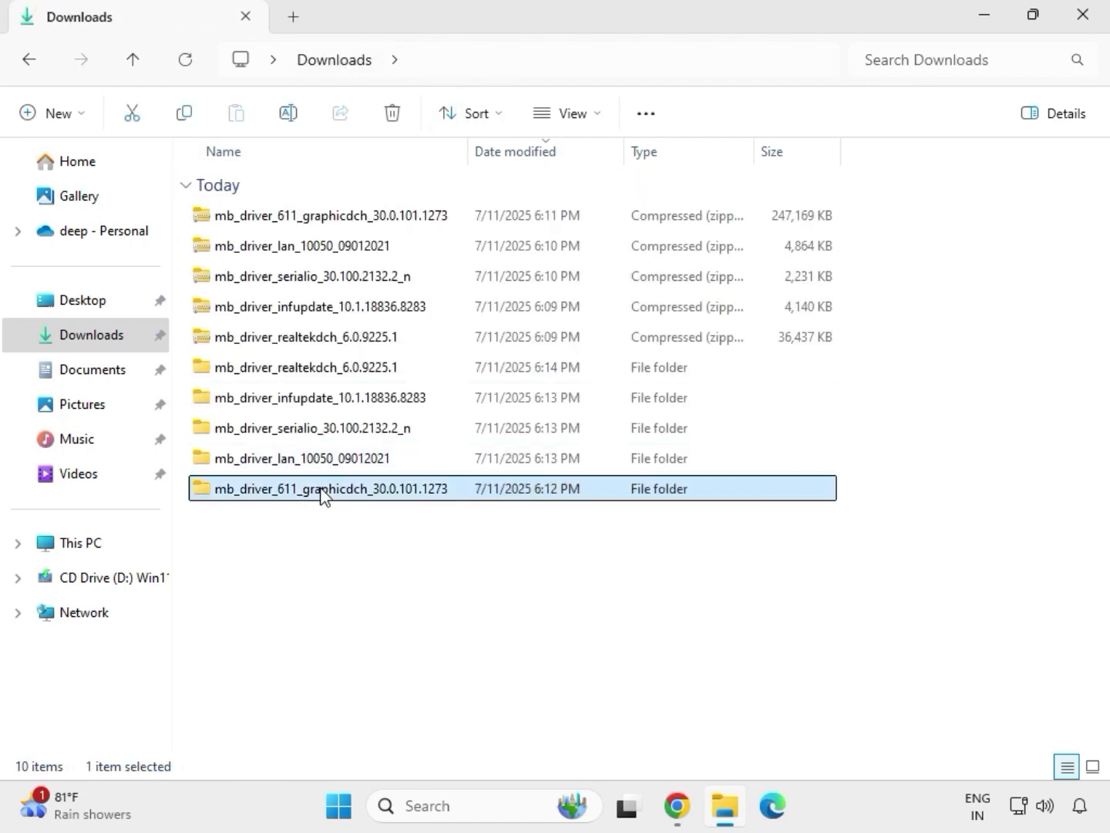
double_click(342, 494)
left_click(308, 221)
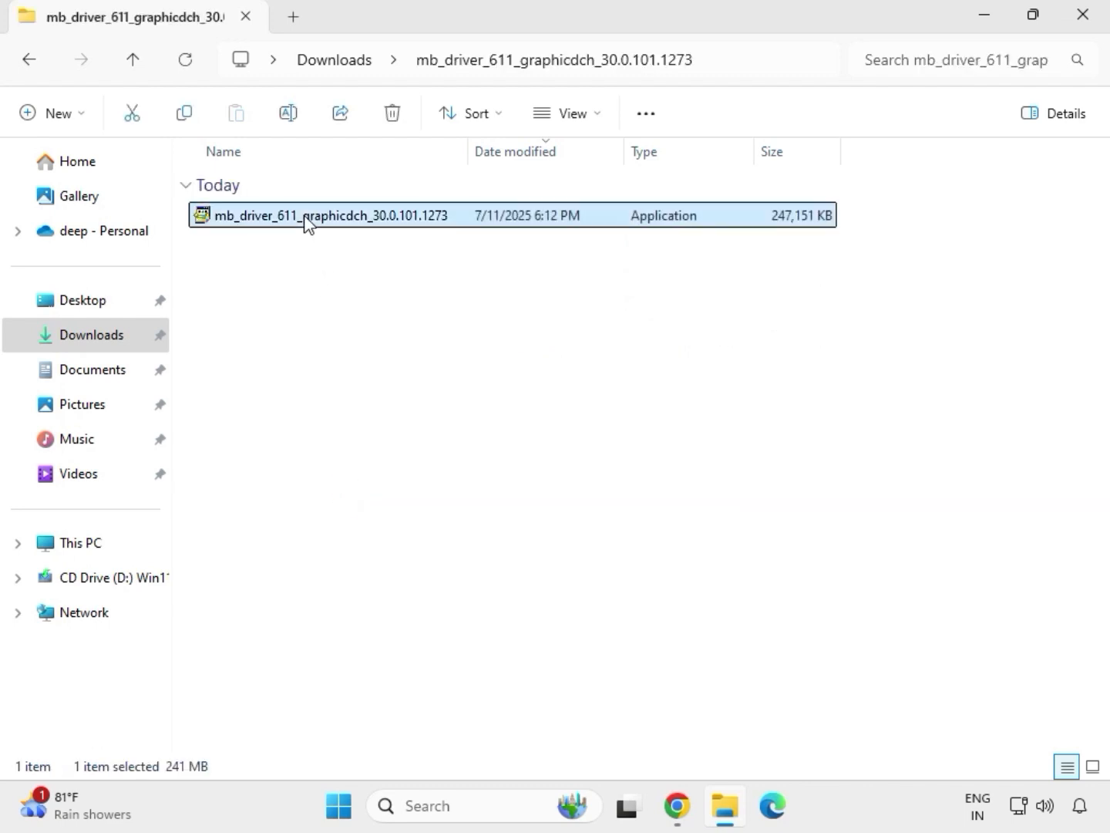
right_click(313, 221)
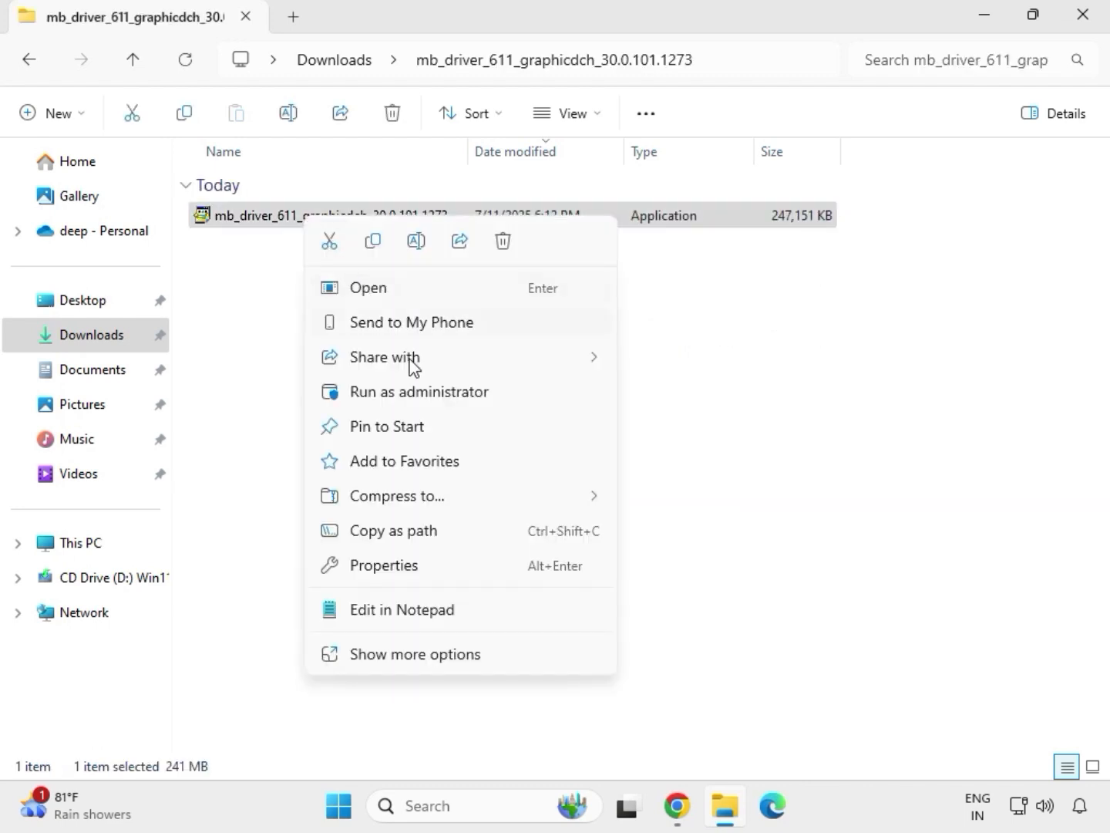
left_click(425, 395)
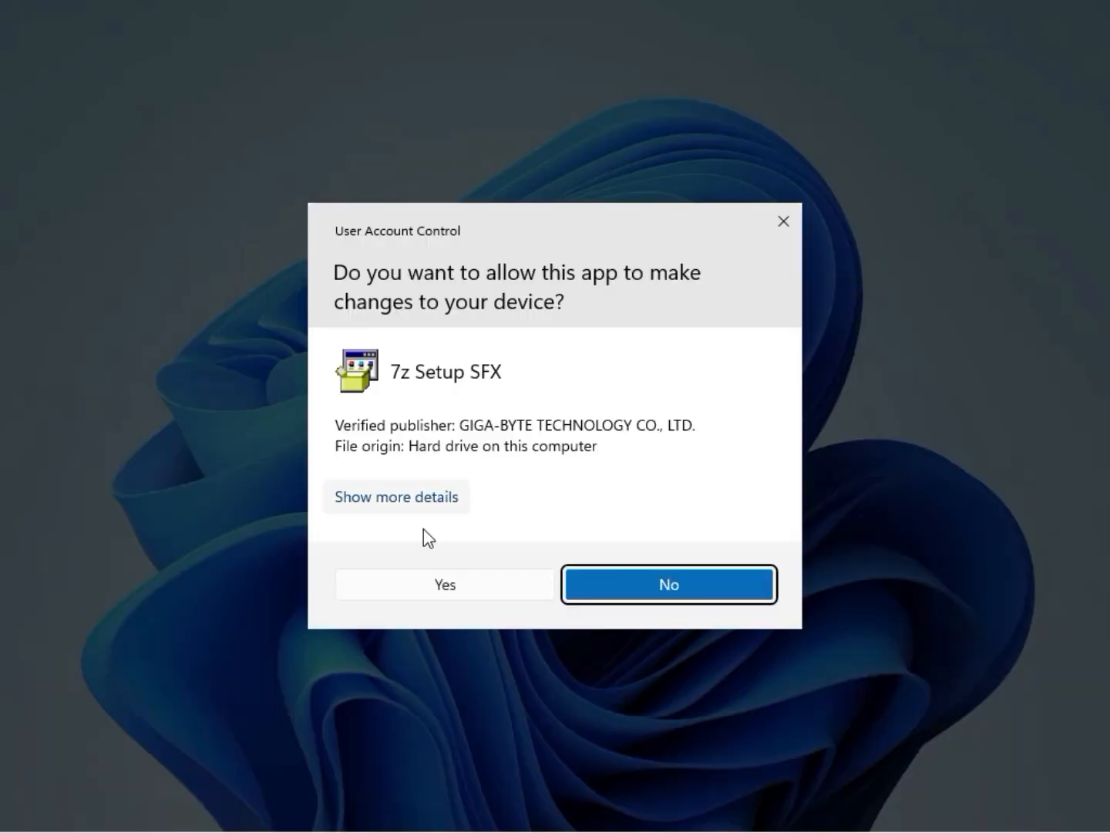
left_click(428, 587)
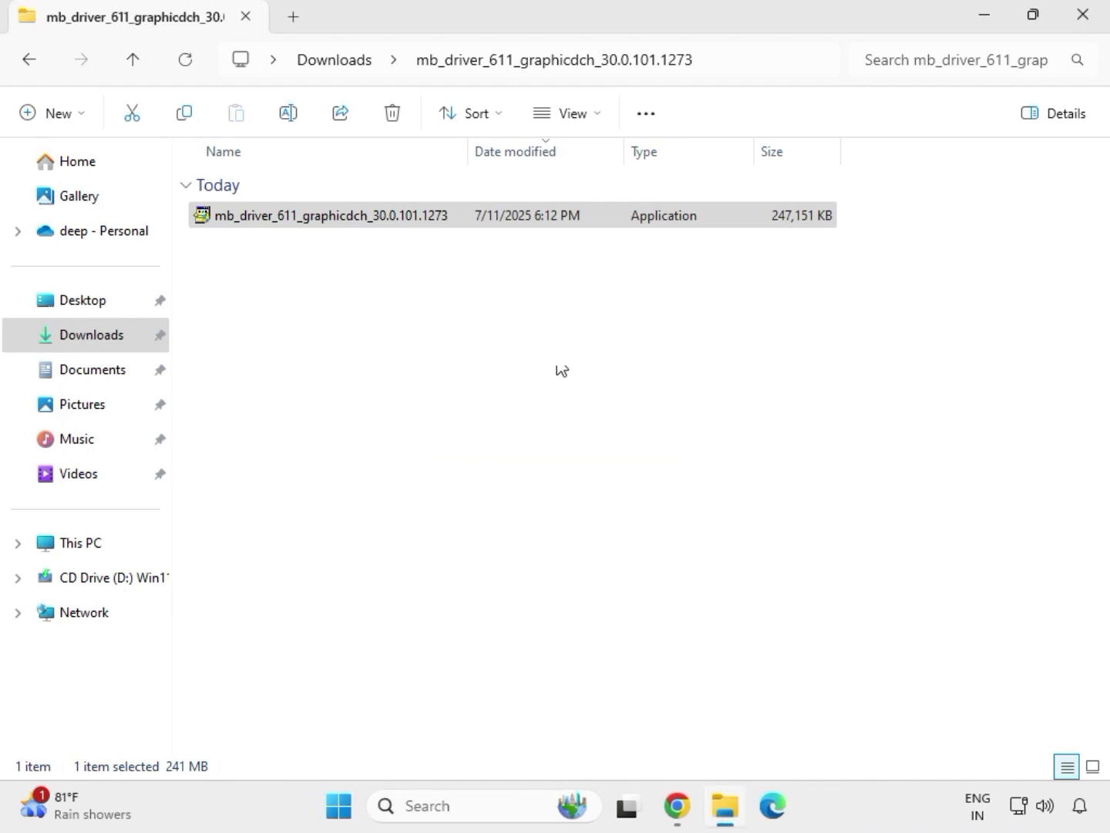
left_click(347, 62)
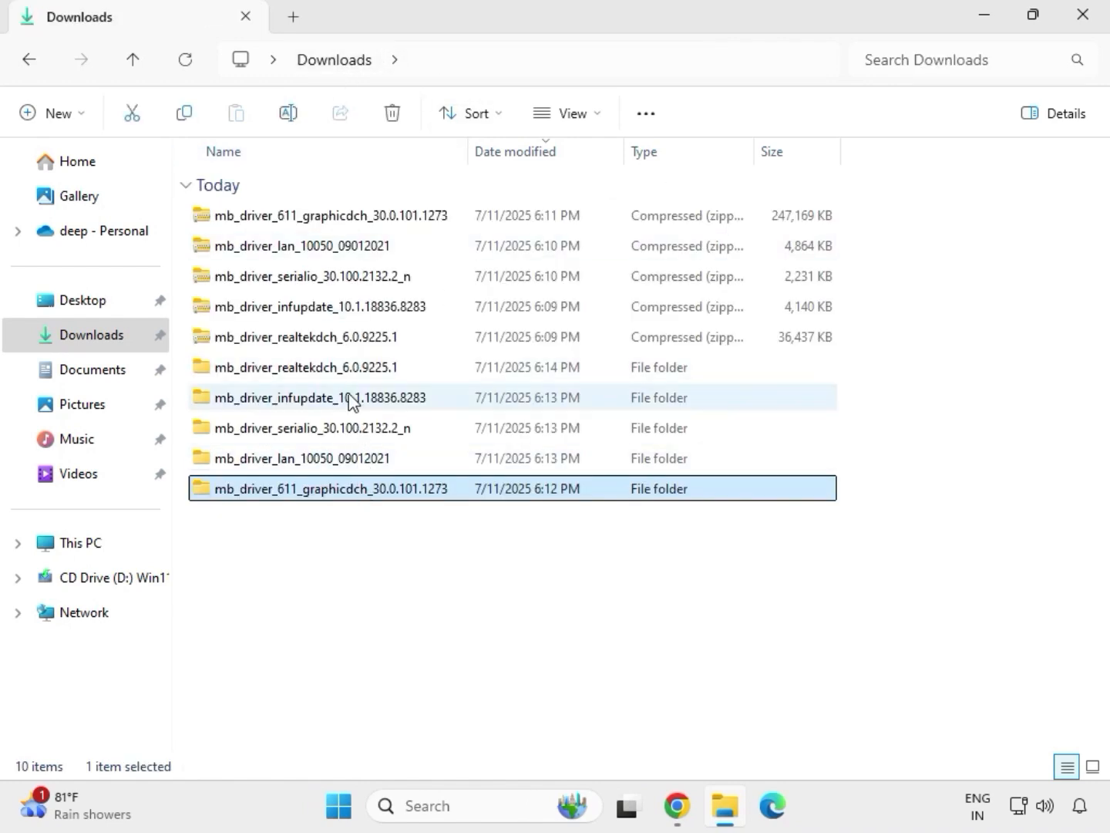
- Run Setup as administrator from the extracted mb_driver_realtekdch_6.0.9225.1 folder, allow the changes, and complete the Realtek Audio Driver wizard
double_click(341, 368)
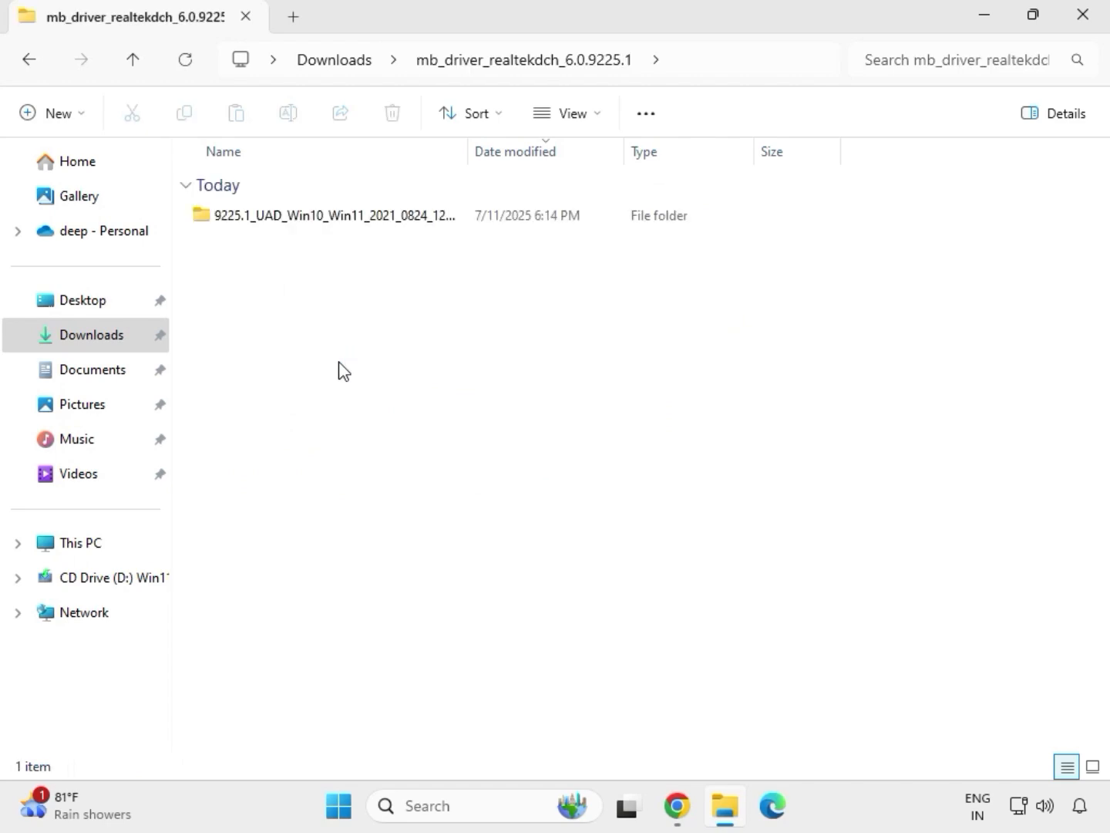
double_click(324, 216)
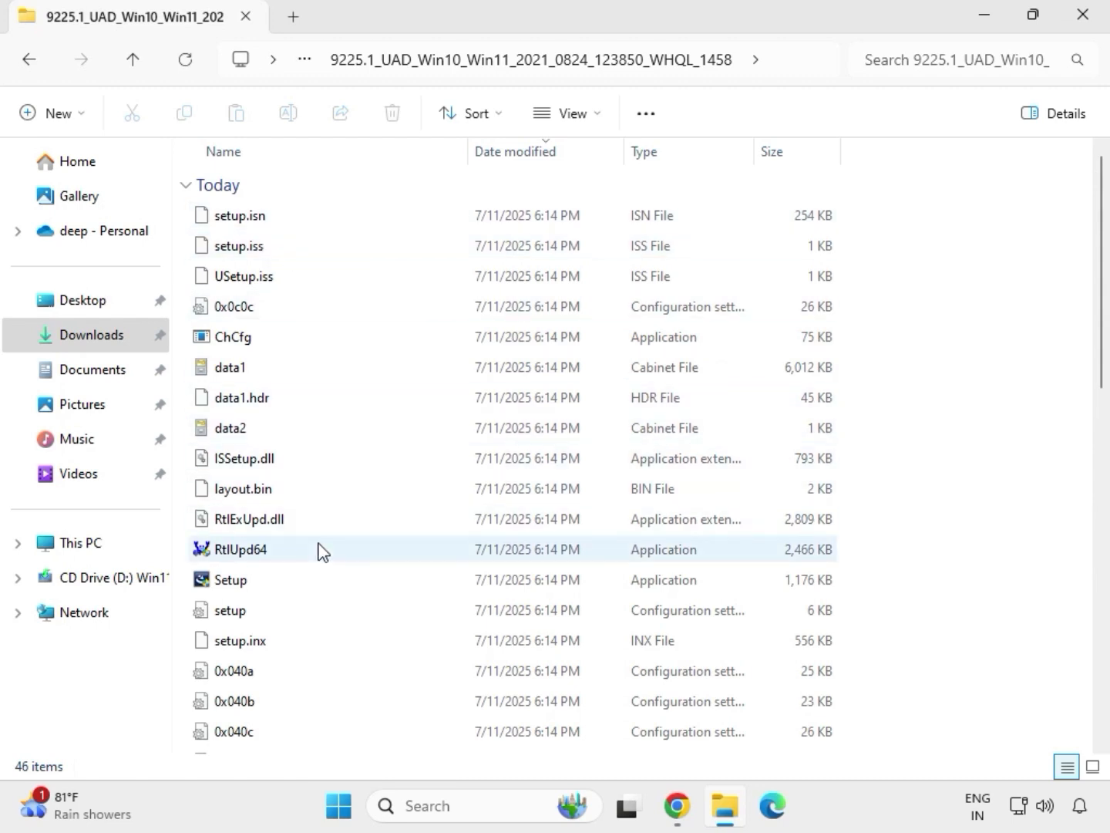
left_click(254, 584)
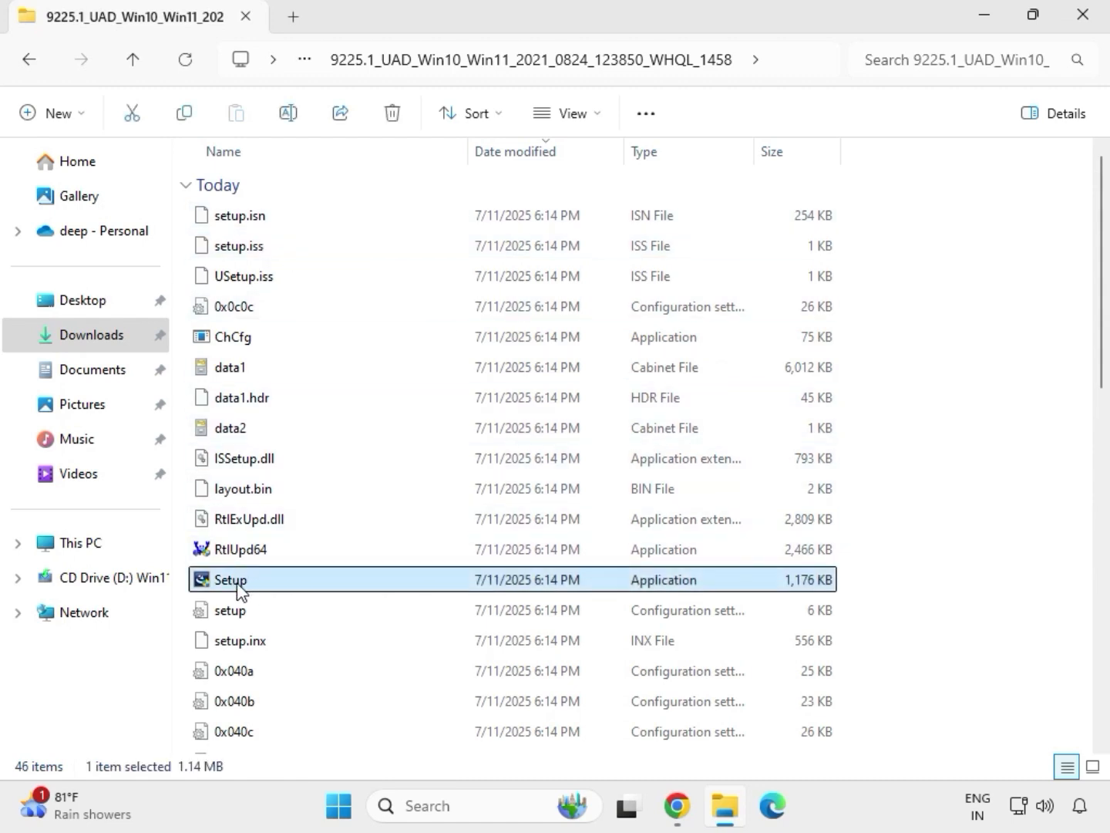
right_click(254, 587)
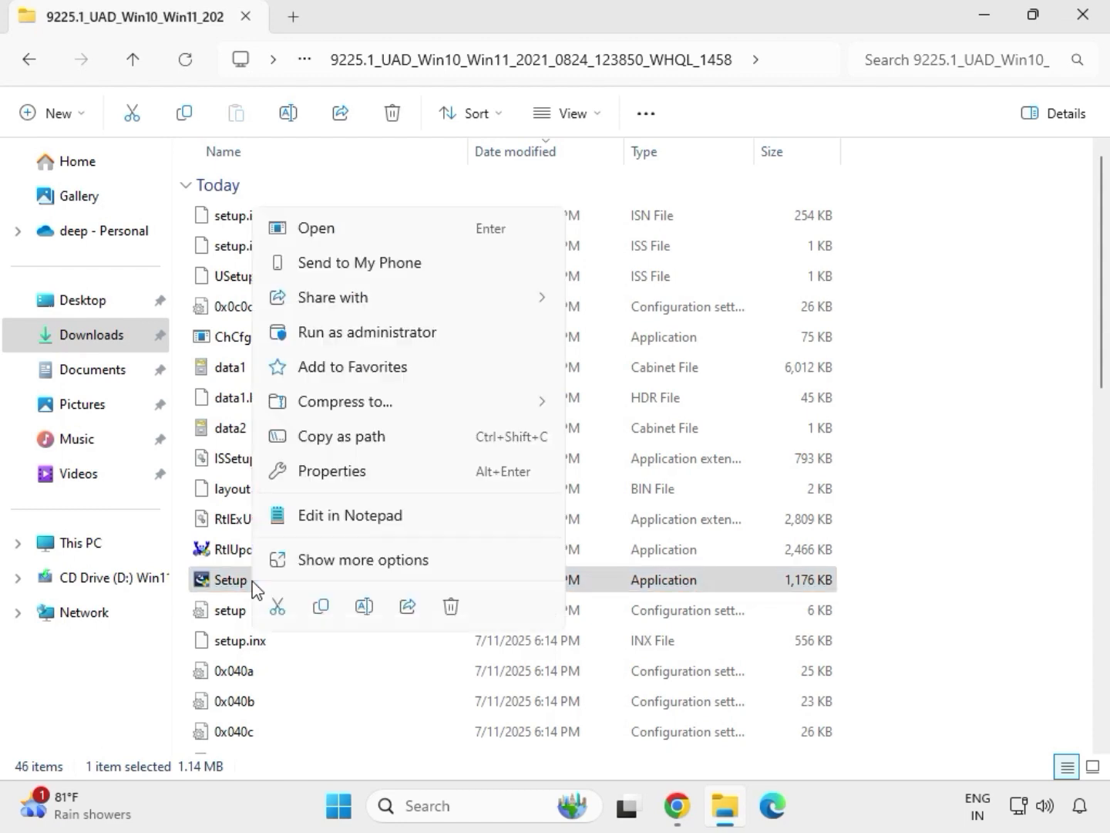
left_click(339, 336)
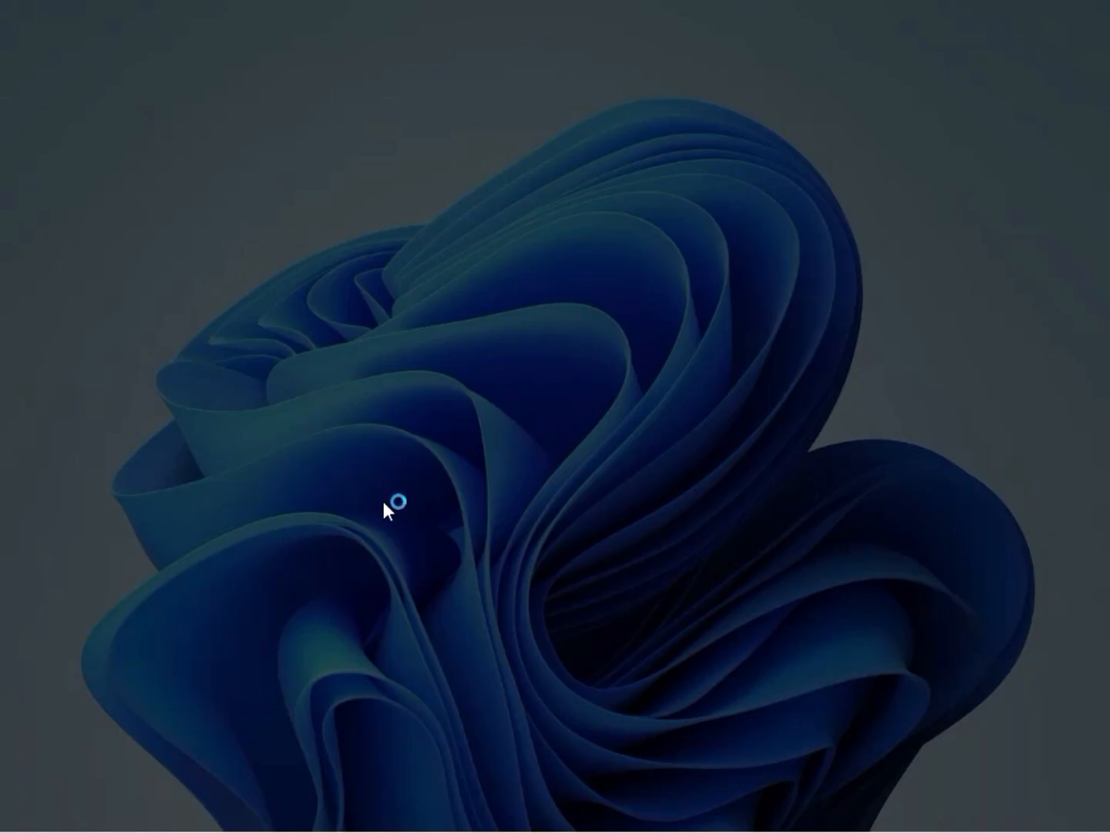
left_click(394, 586)
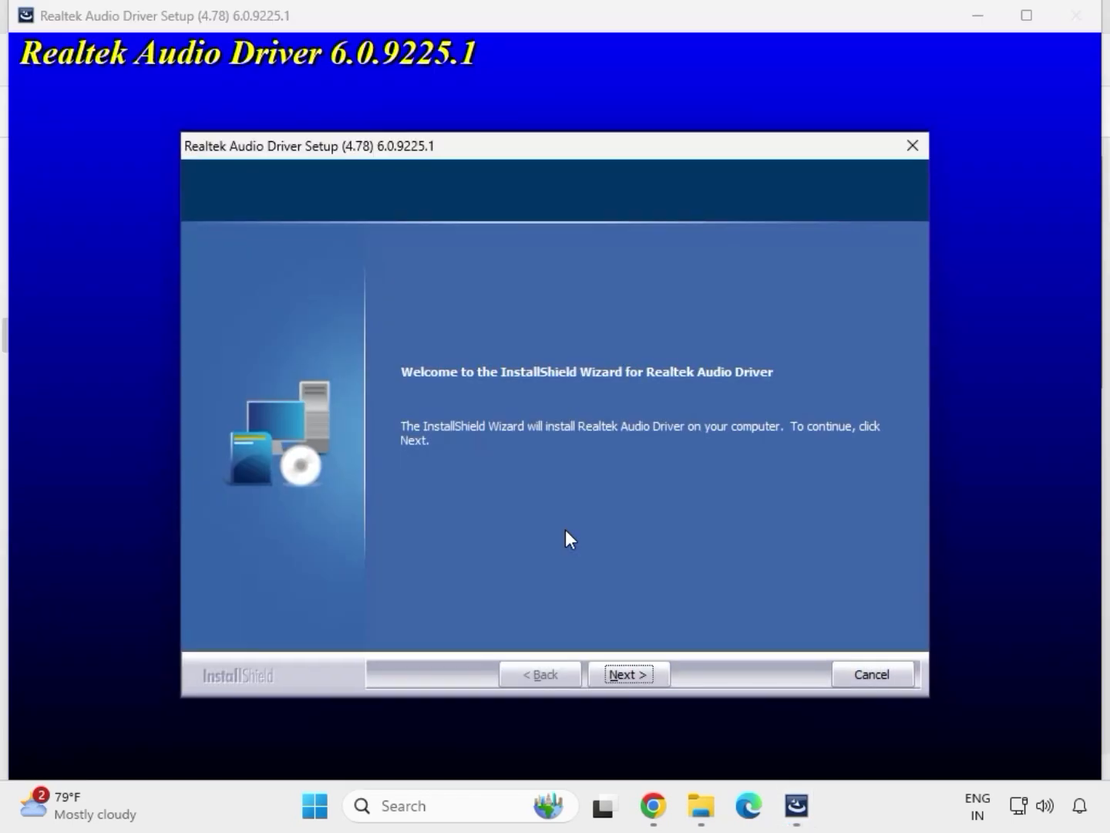
left_click(628, 672)
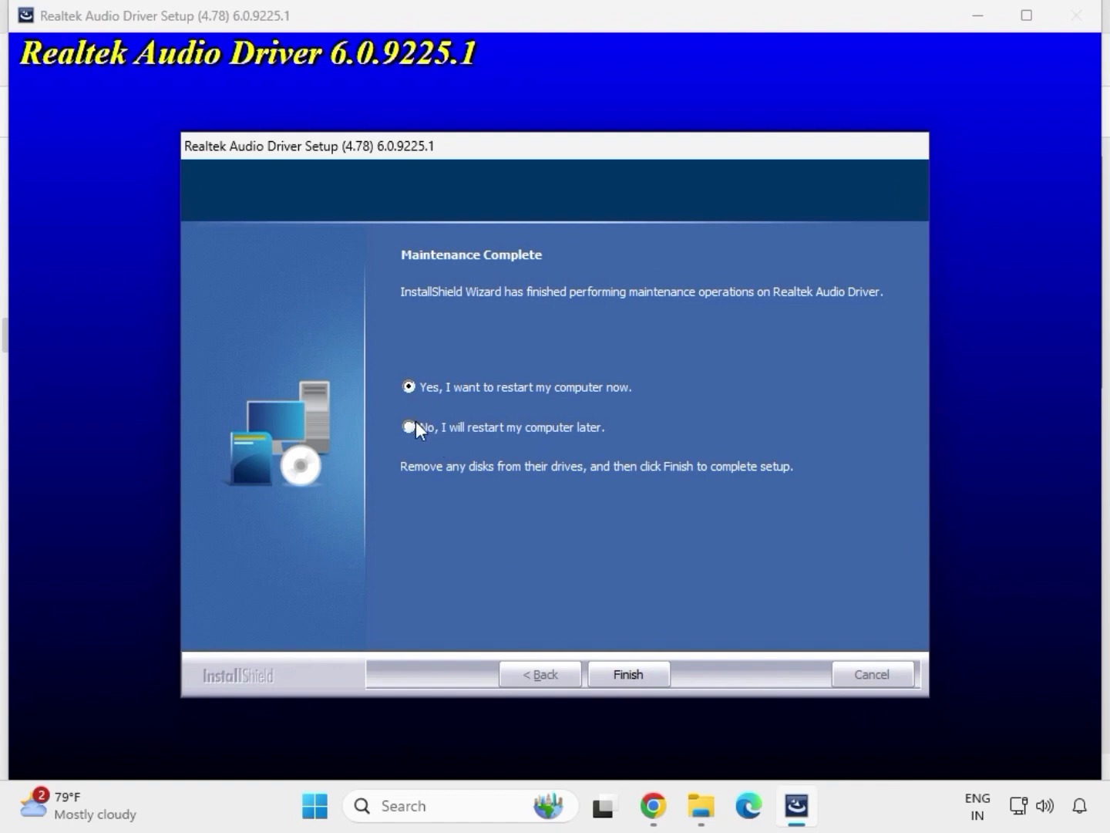
left_click(625, 673)
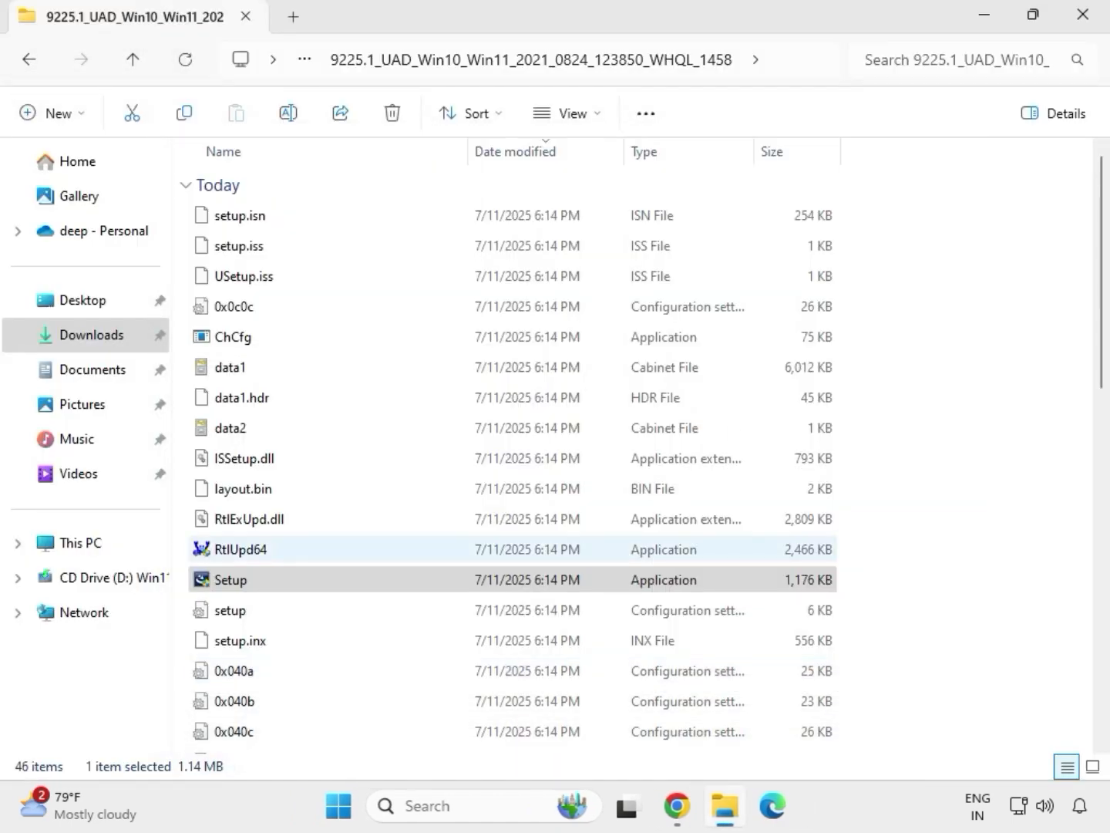